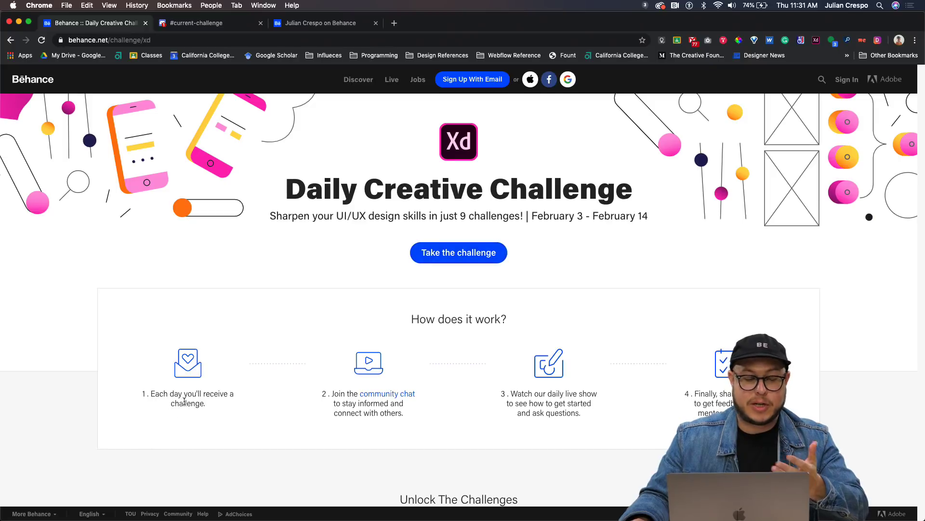
Scroll to the Advanced Prototyping card and open its starter files via Get Started.
{"action": "scroll", "coordinate": [222, 409], "scroll_direction": "down", "scroll_amount": 15}
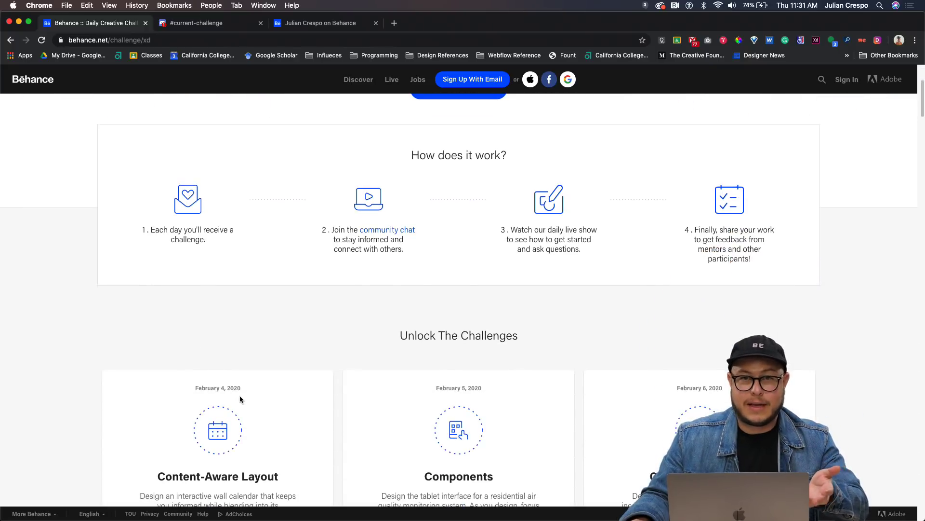
{"action": "scroll", "coordinate": [372, 394], "scroll_direction": "down", "scroll_amount": 7}
{"action": "scroll", "coordinate": [372, 394], "scroll_direction": "up", "scroll_amount": 3}
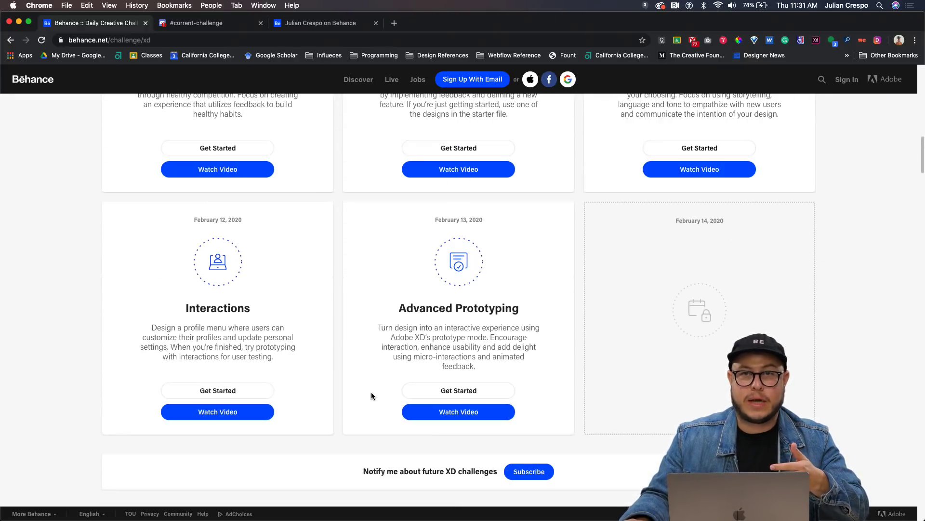
{"action": "scroll", "coordinate": [447, 391], "scroll_direction": "up", "scroll_amount": 6}
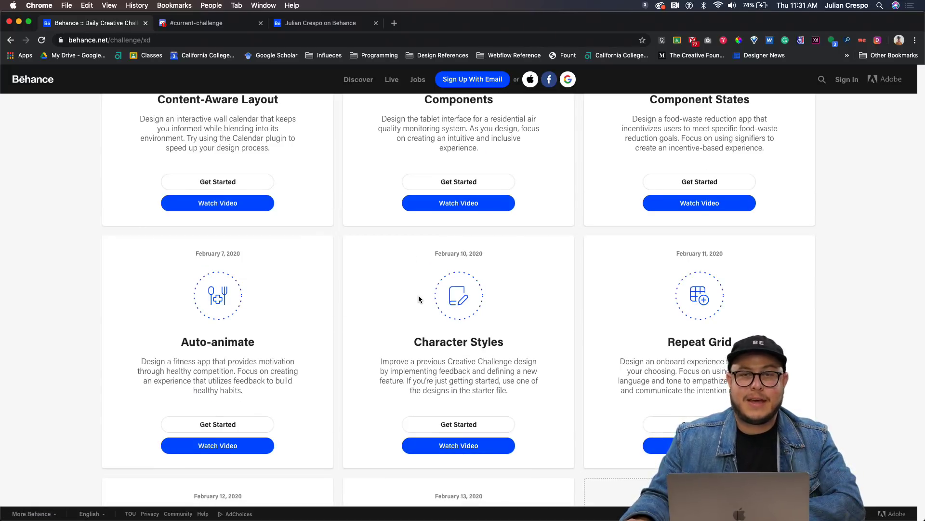
{"action": "scroll", "coordinate": [418, 296], "scroll_direction": "down", "scroll_amount": 4}
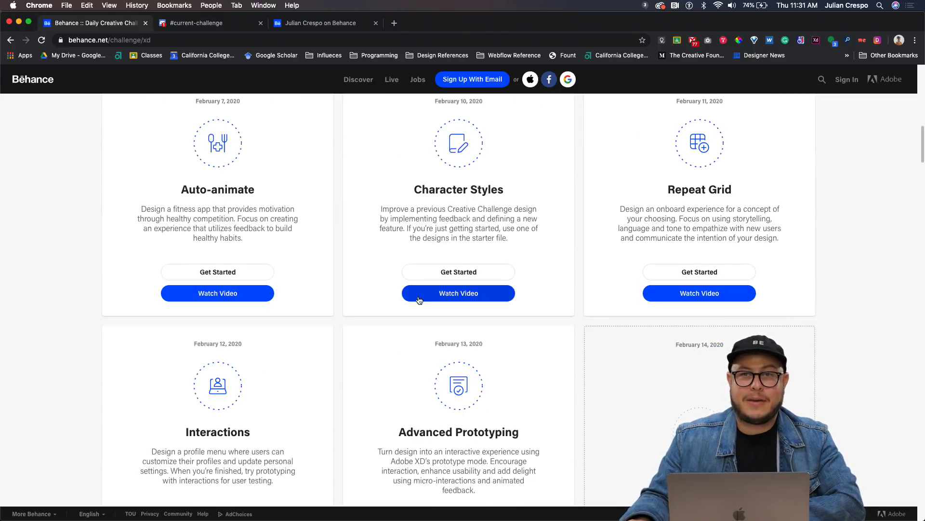
{"action": "scroll", "coordinate": [421, 303], "scroll_direction": "down", "scroll_amount": 4}
{"action": "scroll", "coordinate": [439, 376], "scroll_direction": "up", "scroll_amount": 2}
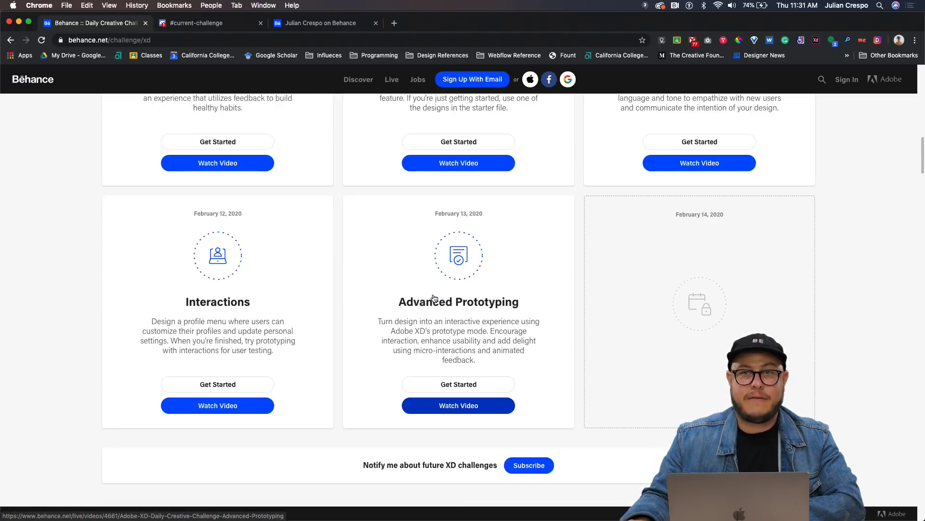
{"action": "left_click", "coordinate": [458, 384]}
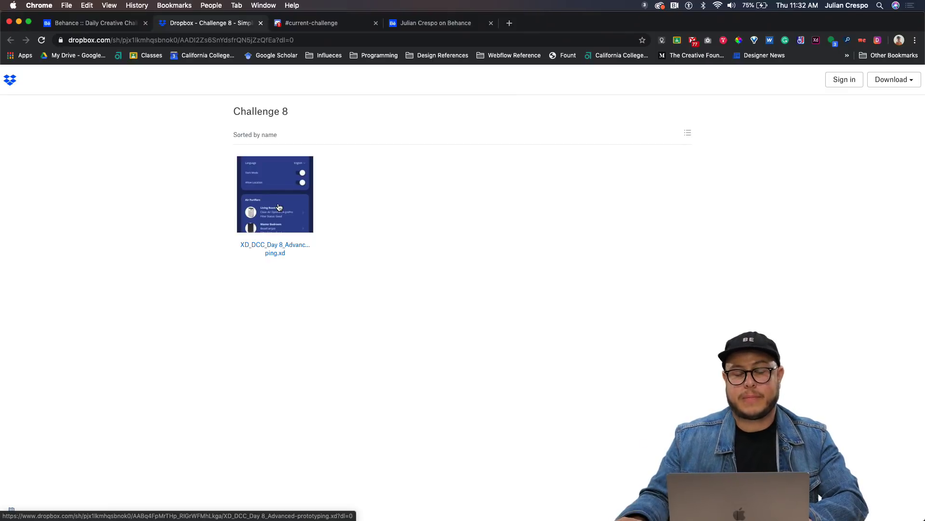
Look through the Discord current-challenge and creative-challenge channels, then return to the Behance challenge page.
{"action": "left_click", "coordinate": [326, 23]}
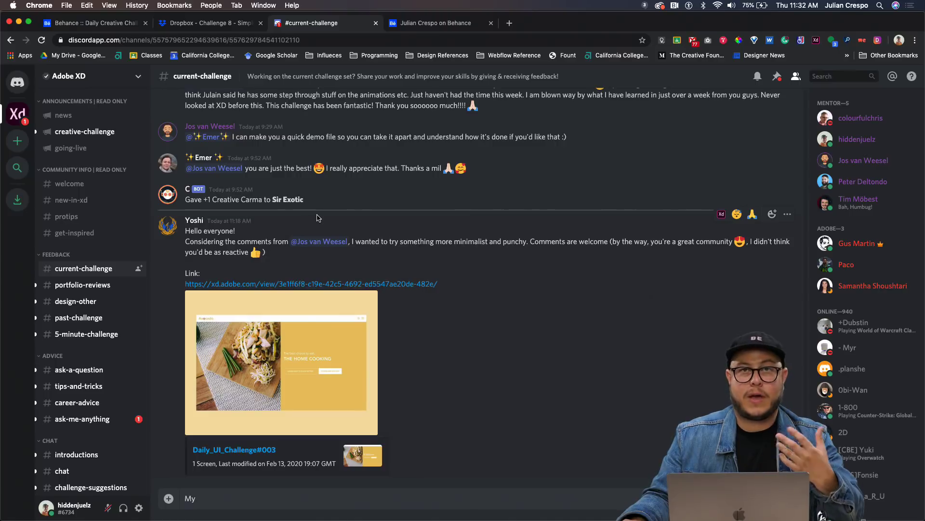
{"action": "left_click", "coordinate": [99, 131]}
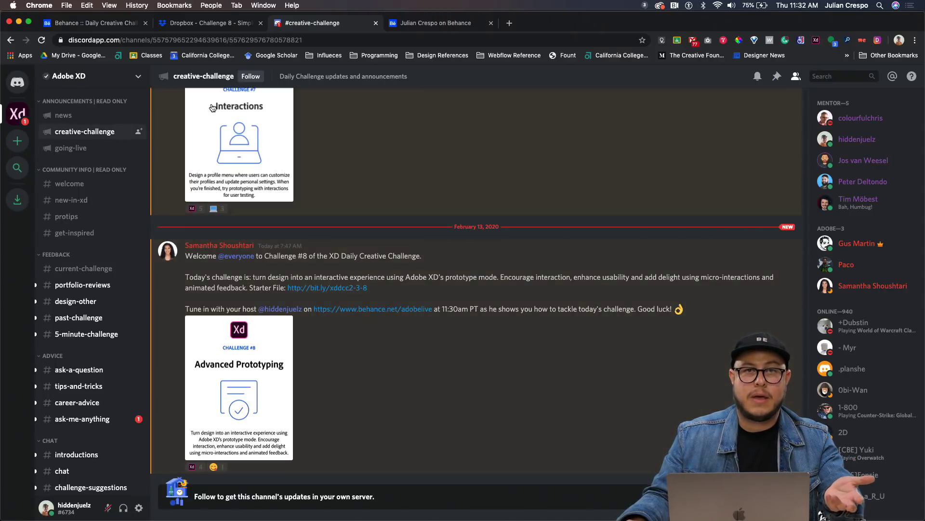
{"action": "left_click", "coordinate": [70, 22]}
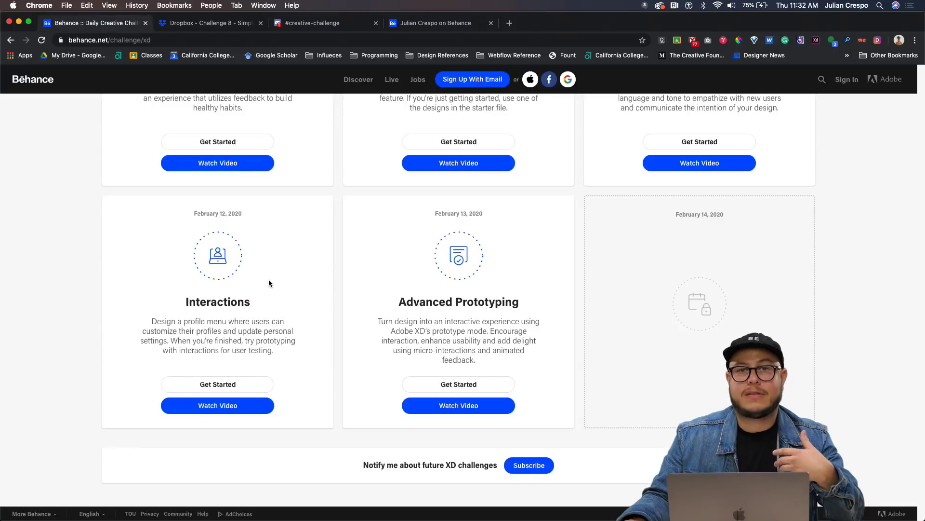
Browse past challenges (Repeat Grid, Components, Auto-Animate, Libraries), then switch to #creative-challenge.
{"action": "scroll", "coordinate": [277, 288], "scroll_direction": "down", "scroll_amount": 2}
{"action": "scroll", "coordinate": [277, 287], "scroll_direction": "down", "scroll_amount": 10}
{"action": "scroll", "coordinate": [285, 290], "scroll_direction": "up", "scroll_amount": 2}
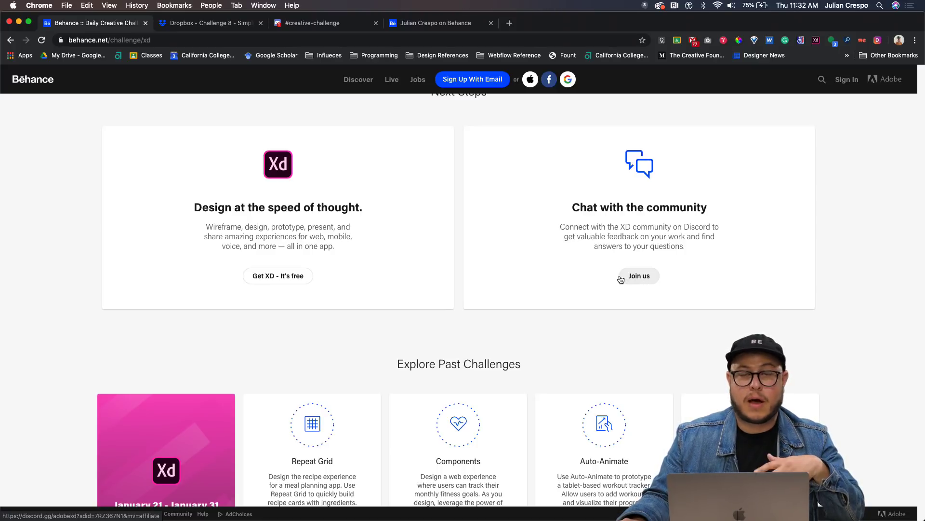
{"action": "scroll", "coordinate": [592, 288], "scroll_direction": "down", "scroll_amount": 1}
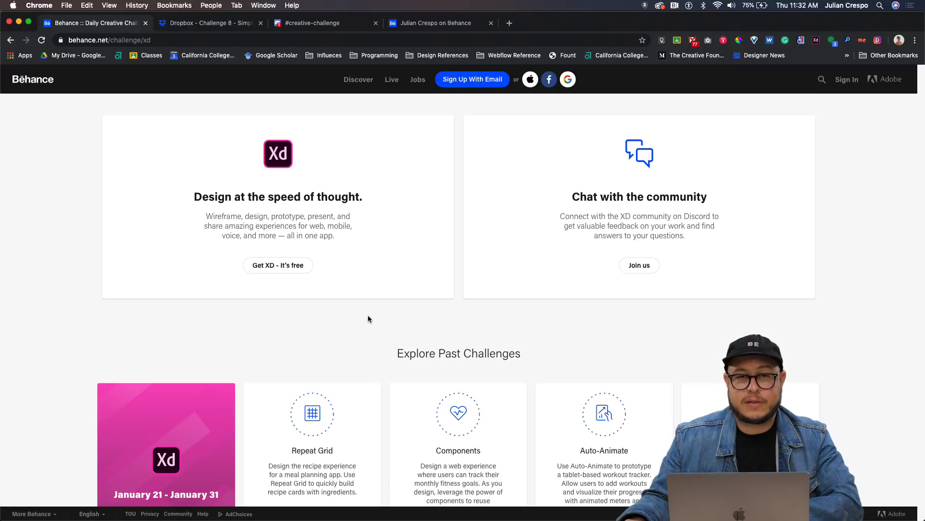
{"action": "scroll", "coordinate": [368, 299], "scroll_direction": "down", "scroll_amount": 5}
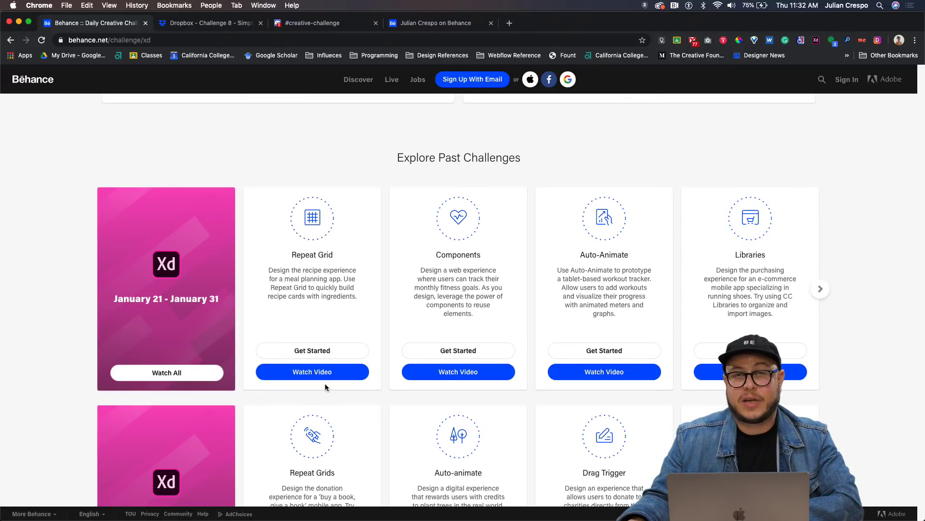
{"action": "scroll", "coordinate": [317, 340], "scroll_direction": "down", "scroll_amount": 8}
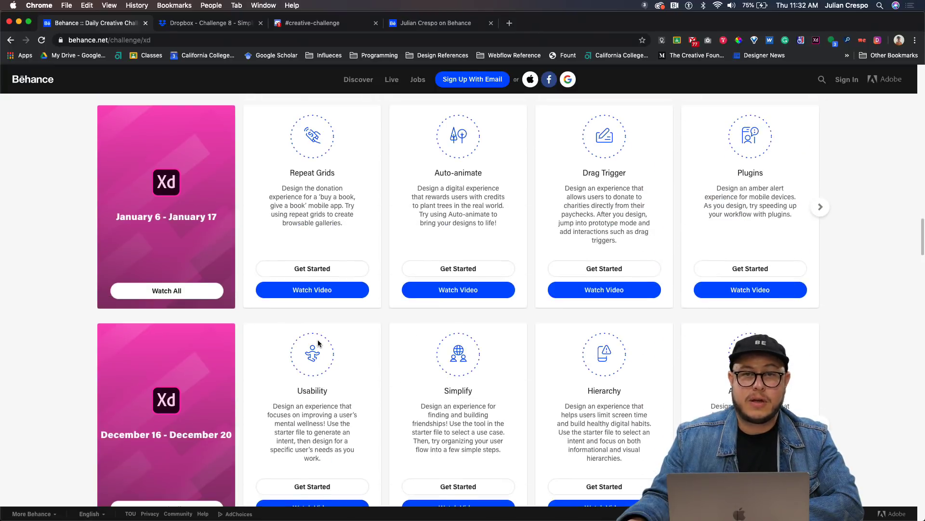
{"action": "scroll", "coordinate": [317, 339], "scroll_direction": "down", "scroll_amount": 7}
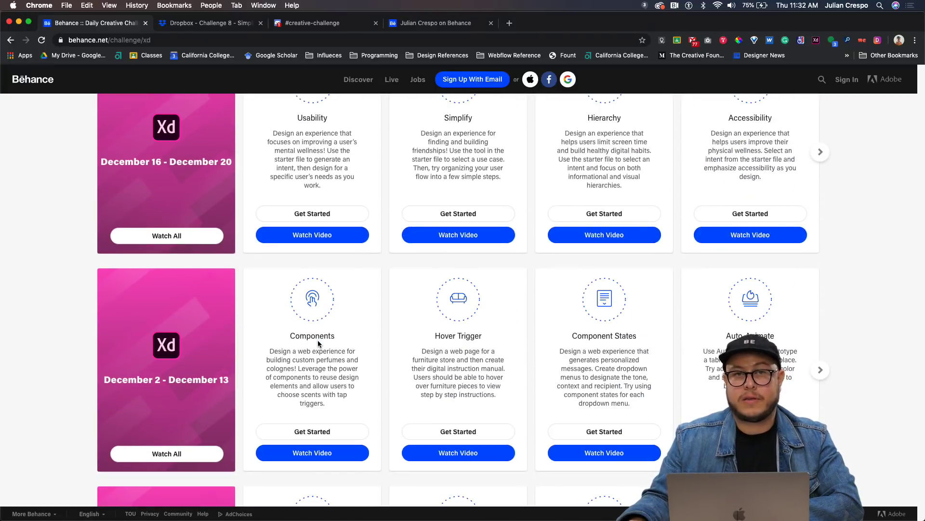
{"action": "scroll", "coordinate": [317, 341], "scroll_direction": "up", "scroll_amount": 12}
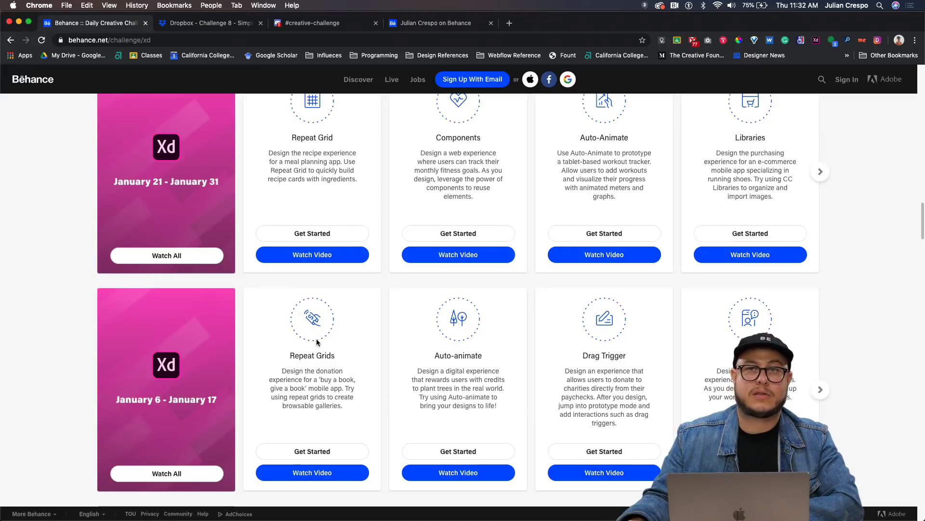
{"action": "left_click", "coordinate": [313, 24]}
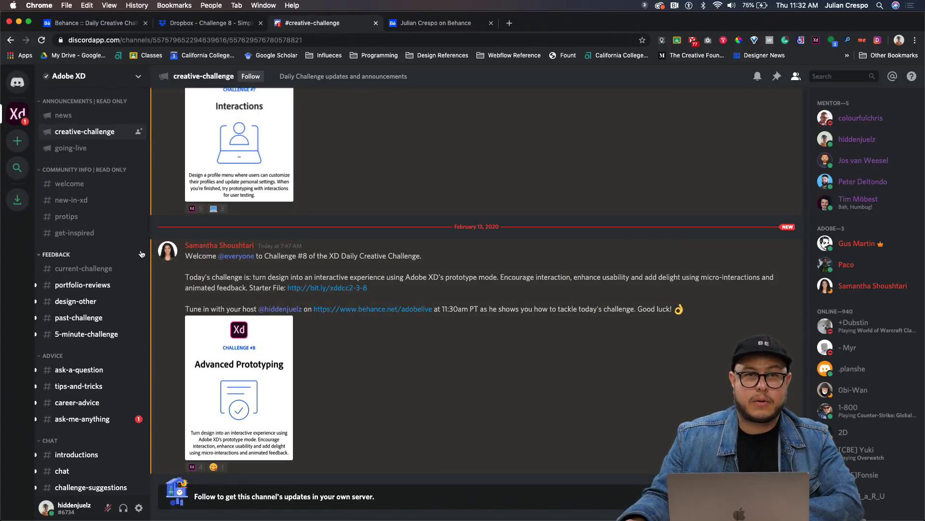
Open Discord's current-challenge conversation, then return to the host's Behance profile tab.
{"action": "left_click", "coordinate": [76, 270]}
{"action": "type", "text": "My"}
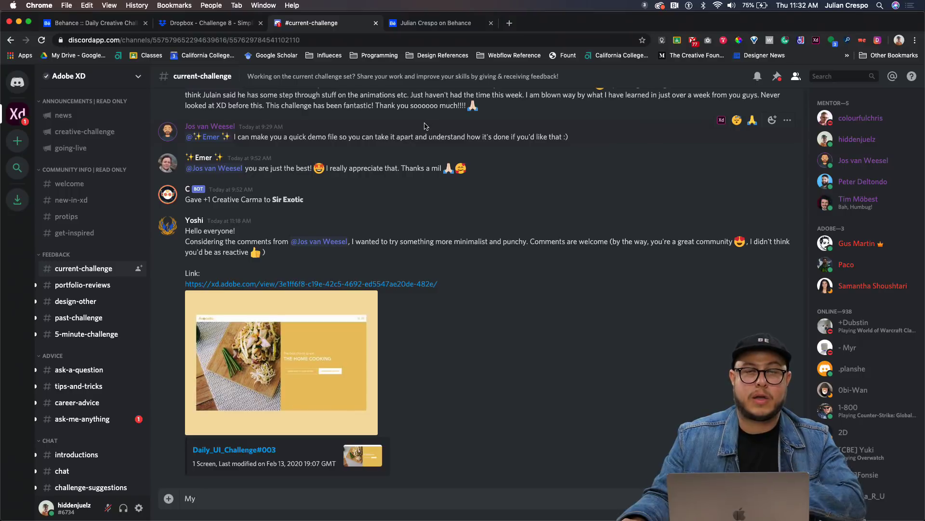
{"action": "left_click", "coordinate": [433, 24]}
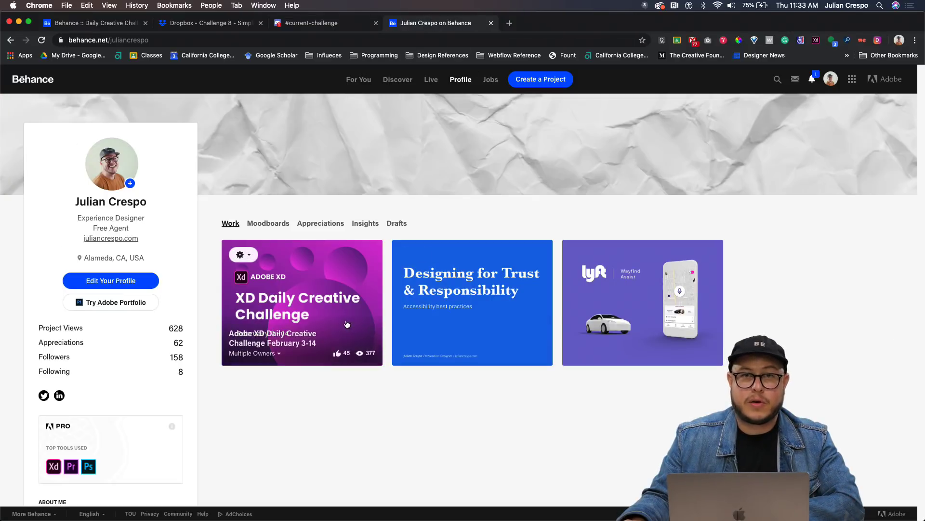
{"action": "left_click", "coordinate": [298, 313]}
{"action": "scroll", "coordinate": [415, 414], "scroll_direction": "down", "scroll_amount": 10}
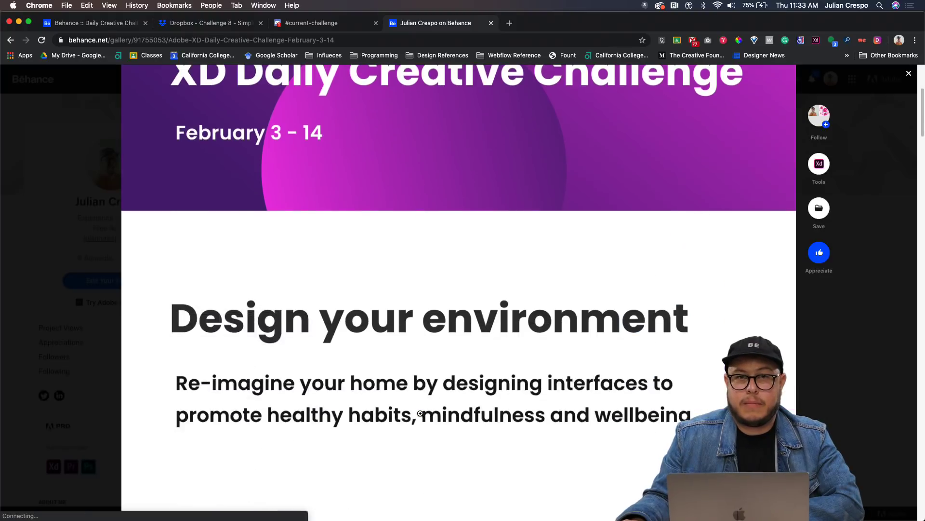
{"action": "scroll", "coordinate": [421, 413], "scroll_direction": "down", "scroll_amount": 15}
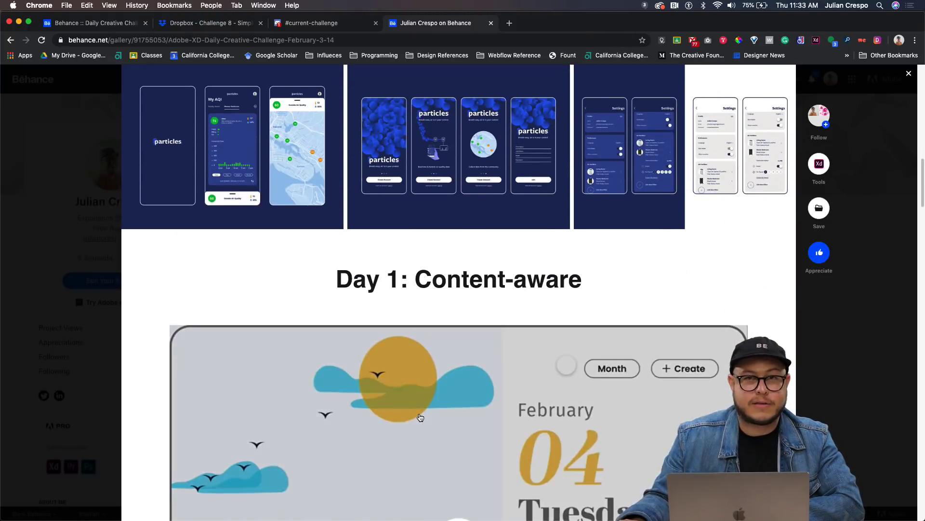
{"action": "scroll", "coordinate": [420, 417], "scroll_direction": "down", "scroll_amount": 10}
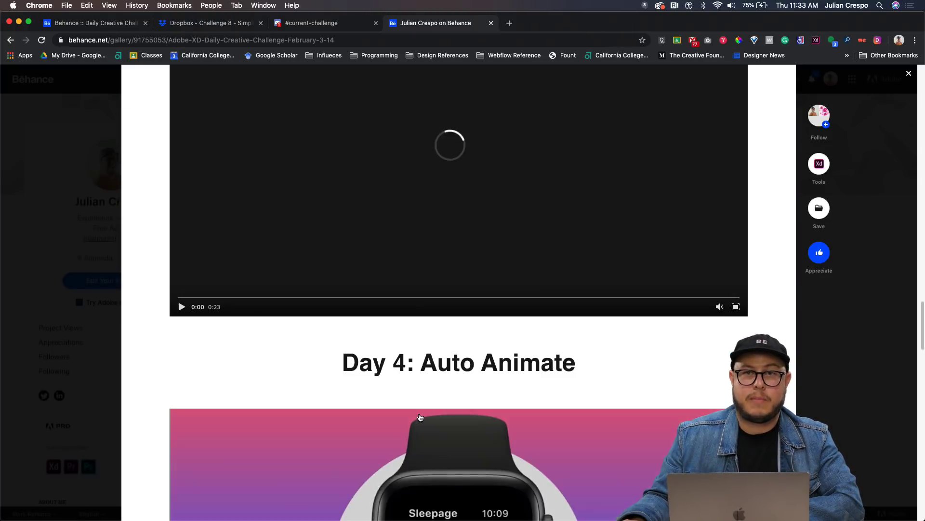
{"action": "scroll", "coordinate": [420, 417], "scroll_direction": "down", "scroll_amount": 9}
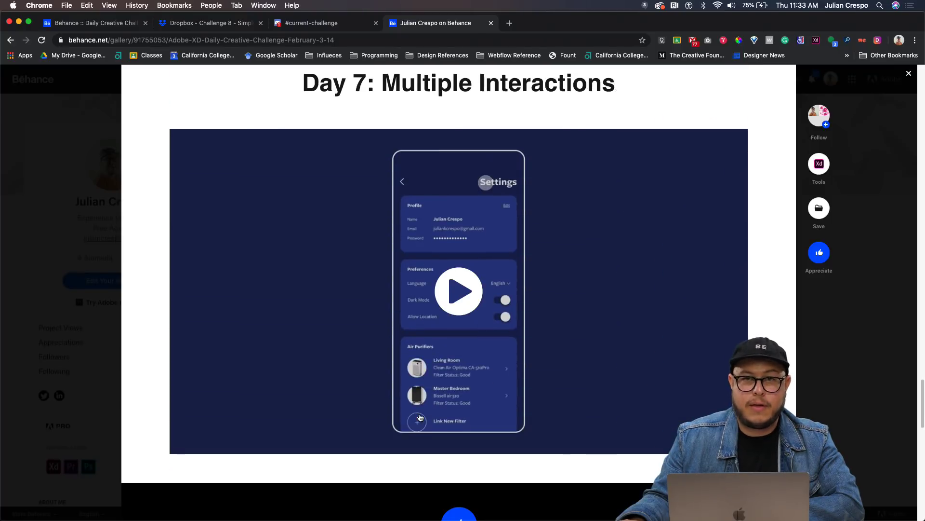
{"action": "left_click", "coordinate": [463, 295]}
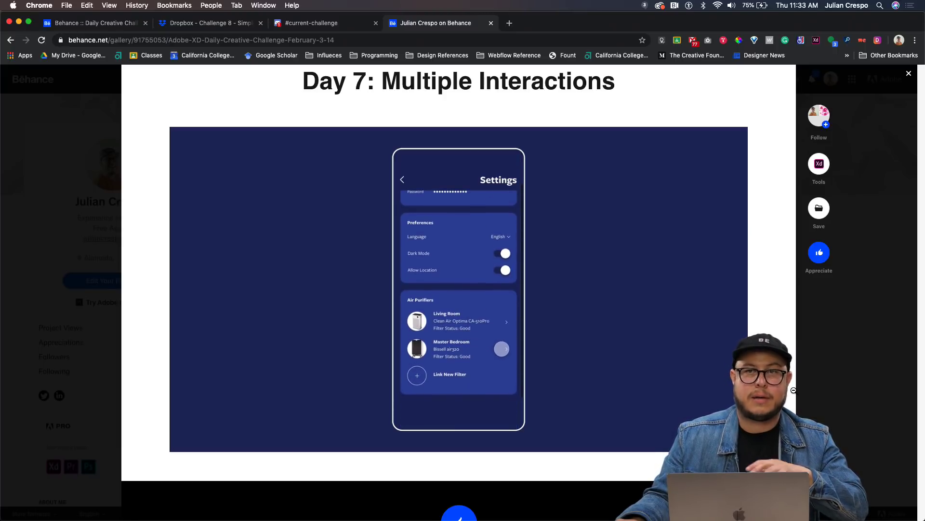
{"action": "left_click", "coordinate": [86, 268]}
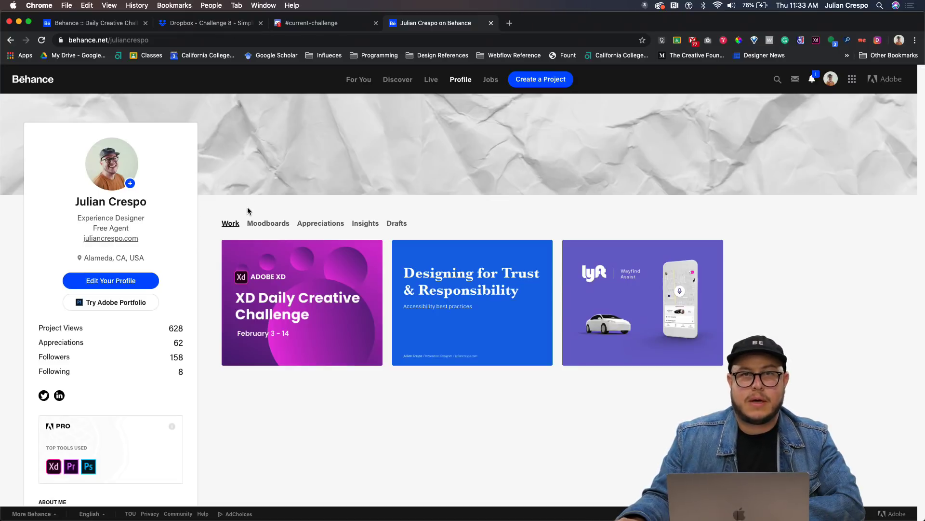
Switch to the XD_DCC_Day 8_Advanced-prototyping file and scroll through its Interaction Design Principles.
{"action": "key", "text": "super+Tab"}
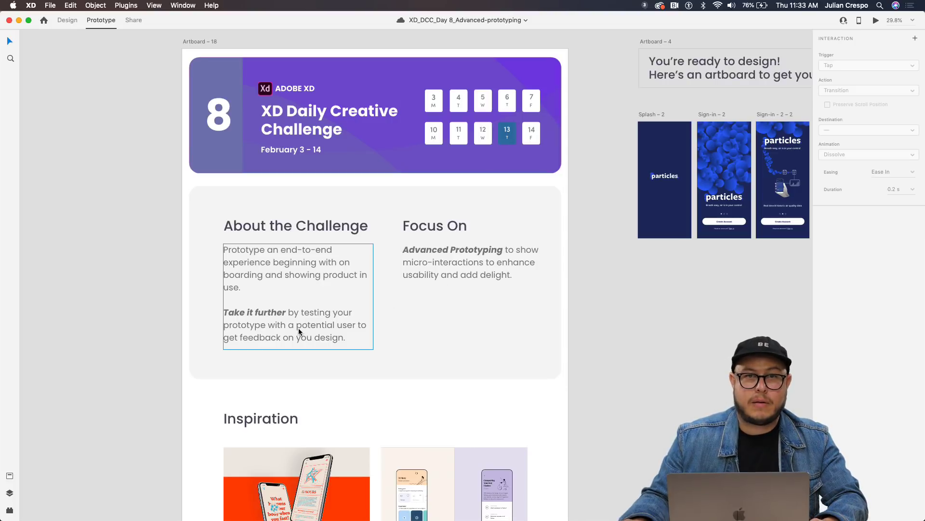
{"action": "scroll", "coordinate": [299, 332], "scroll_direction": "down", "scroll_amount": 1}
{"action": "scroll", "coordinate": [299, 332], "scroll_direction": "down", "scroll_amount": 5}
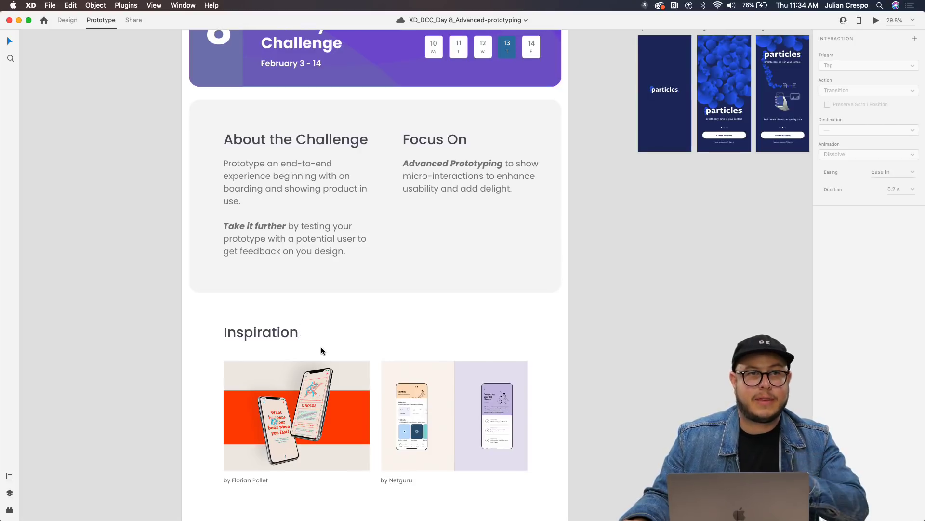
{"action": "scroll", "coordinate": [337, 334], "scroll_direction": "down", "scroll_amount": 4}
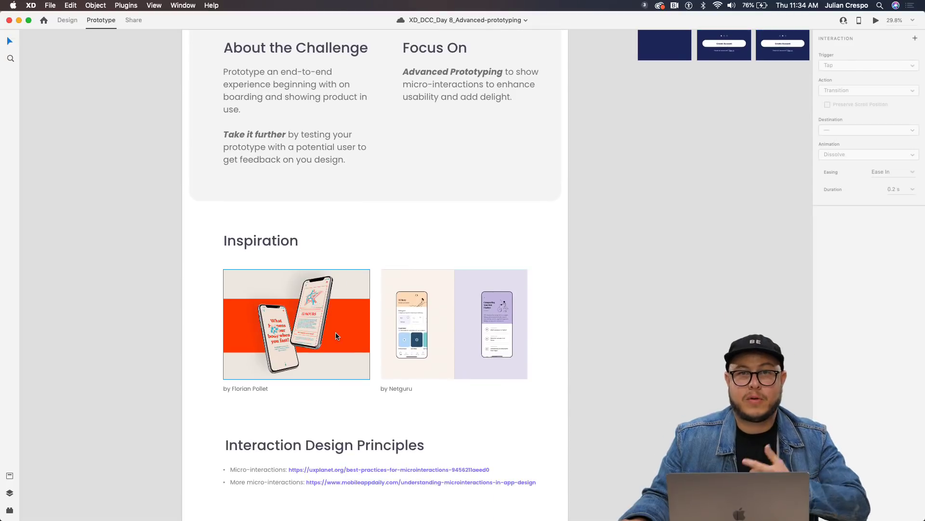
{"action": "scroll", "coordinate": [328, 335], "scroll_direction": "down", "scroll_amount": 2}
{"action": "scroll", "coordinate": [317, 334], "scroll_direction": "down", "scroll_amount": 2}
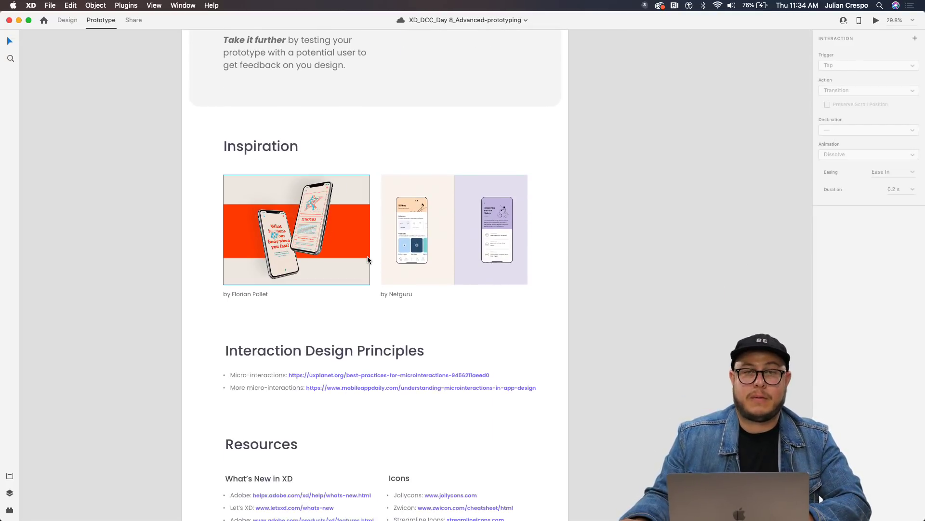
{"action": "scroll", "coordinate": [367, 259], "scroll_direction": "up", "scroll_amount": 5}
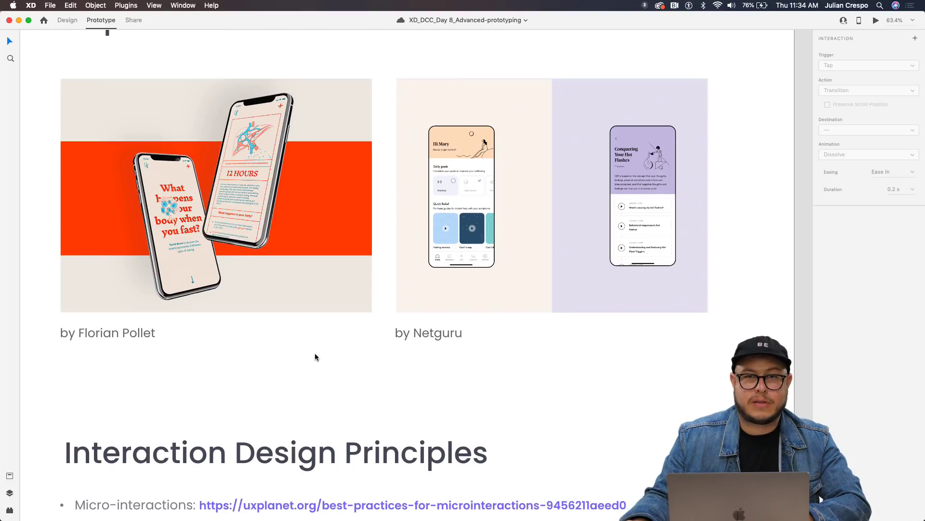
{"action": "scroll", "coordinate": [315, 357], "scroll_direction": "down", "scroll_amount": 5}
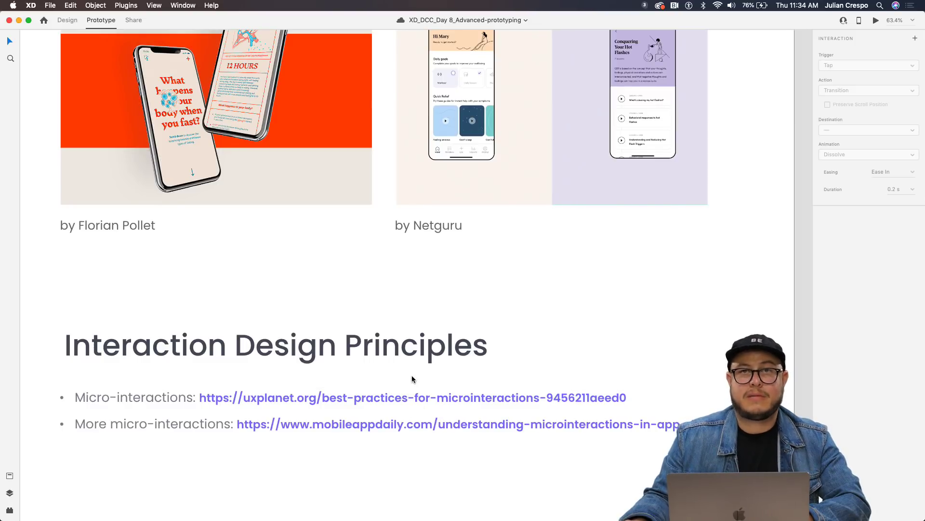
{"action": "scroll", "coordinate": [412, 379], "scroll_direction": "down", "scroll_amount": 3}
Bring the particles artboards into view and wire Splash – 2 to Sign-in – 2.
{"action": "left_click_drag", "start_coordinate": [610, 254], "coordinate": [381, 449]}
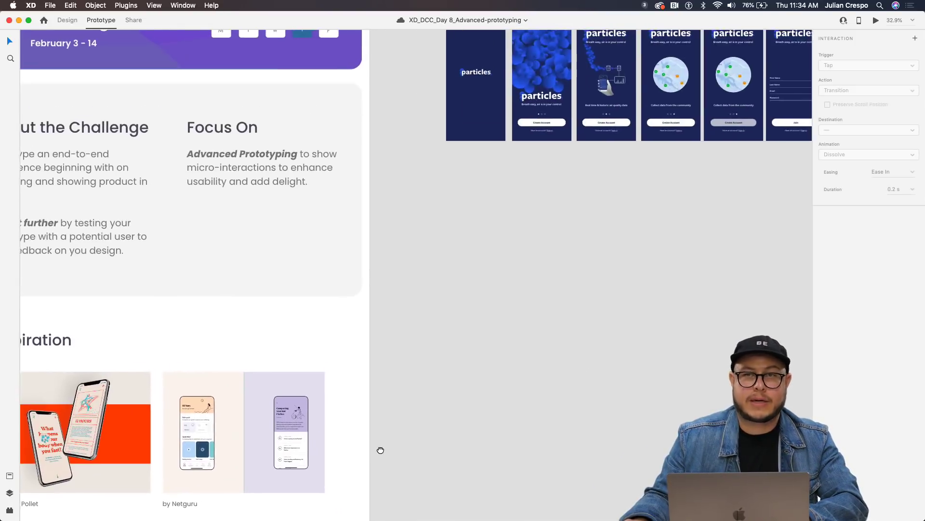
{"action": "scroll", "coordinate": [475, 353], "scroll_direction": "up", "scroll_amount": 1}
{"action": "scroll", "coordinate": [475, 354], "scroll_direction": "up", "scroll_amount": 2}
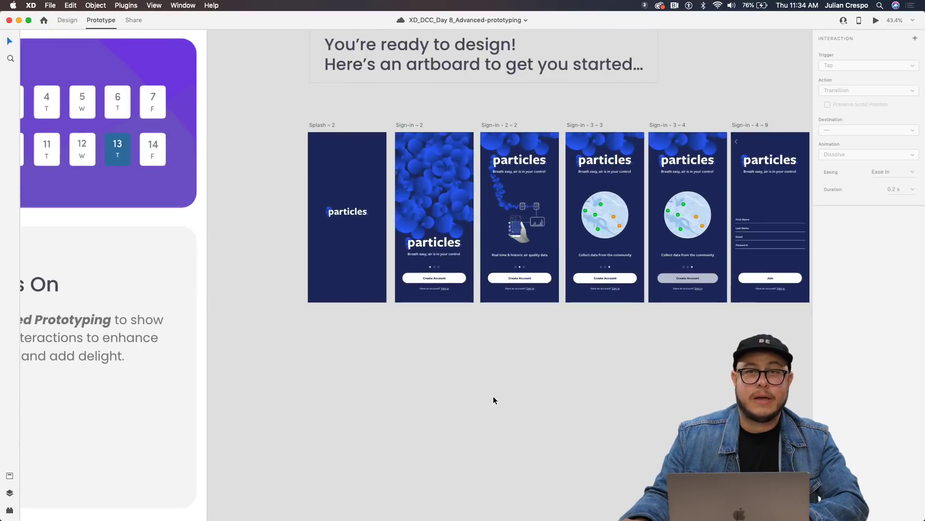
{"action": "scroll", "coordinate": [488, 403], "scroll_direction": "up", "scroll_amount": 5}
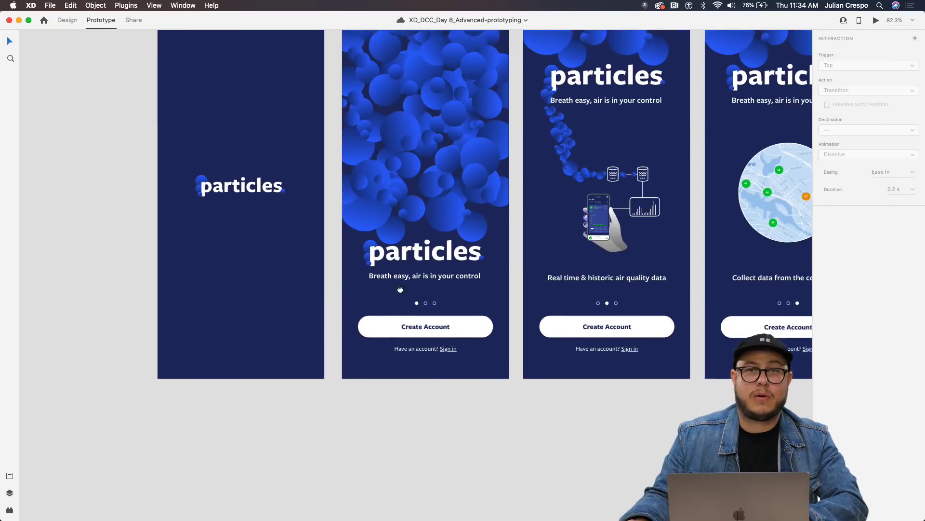
{"action": "scroll", "coordinate": [399, 325], "scroll_direction": "up", "scroll_amount": 3}
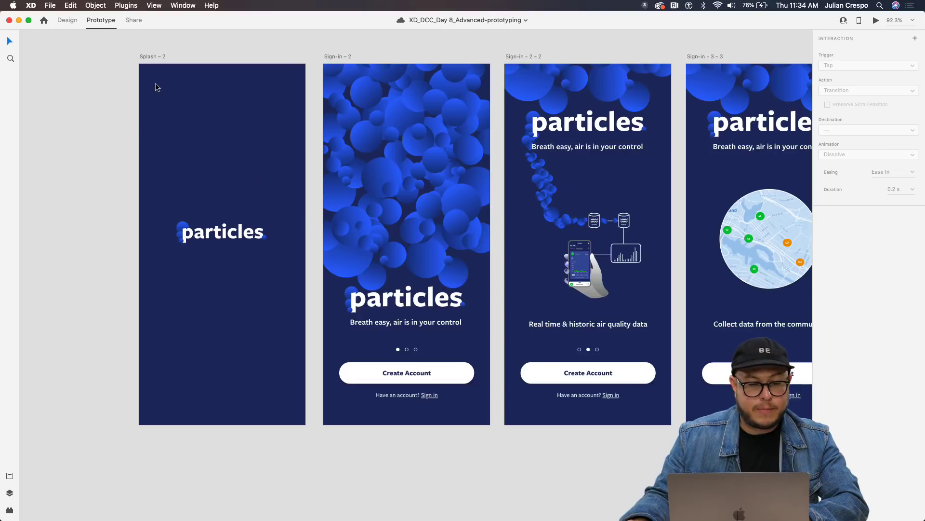
{"action": "left_click", "coordinate": [151, 58]}
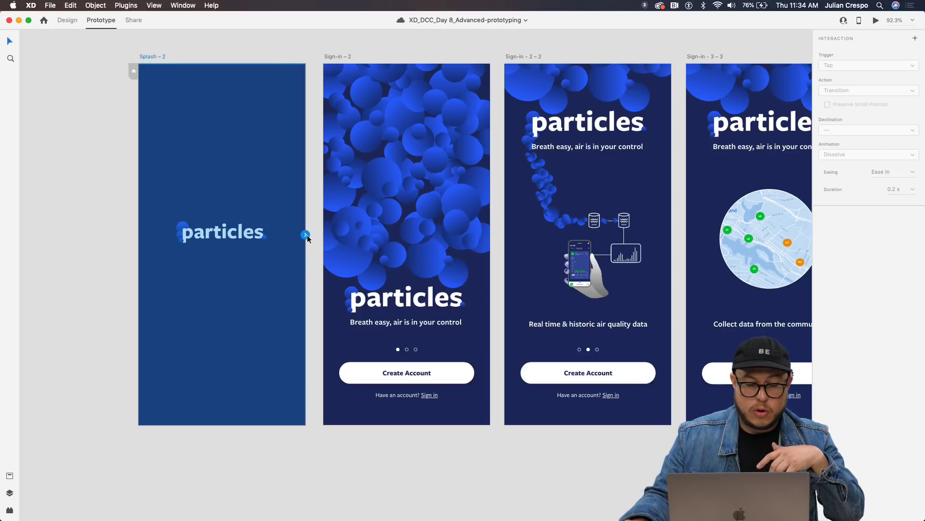
{"action": "left_click_drag", "start_coordinate": [307, 235], "coordinate": [344, 255]}
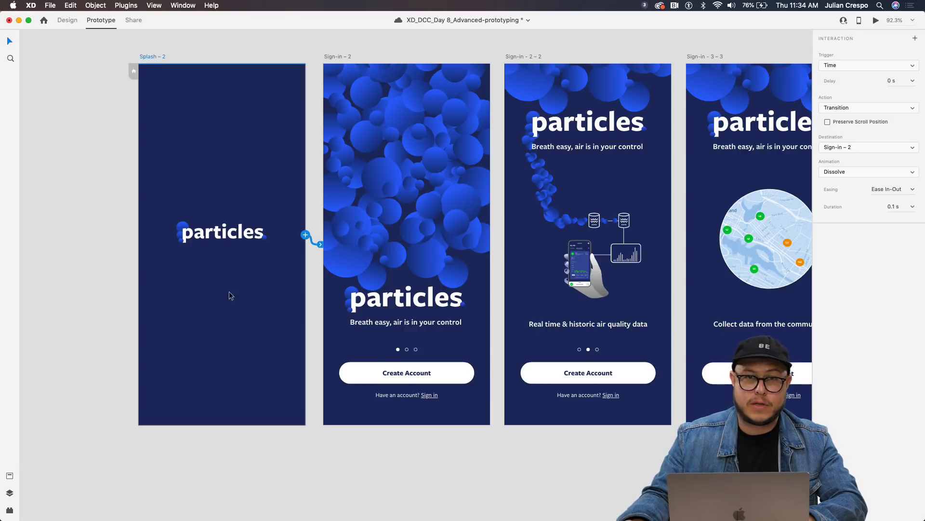
Set the interaction's trigger to Tap and its action to Auto-Animate.
{"action": "left_click", "coordinate": [866, 64]}
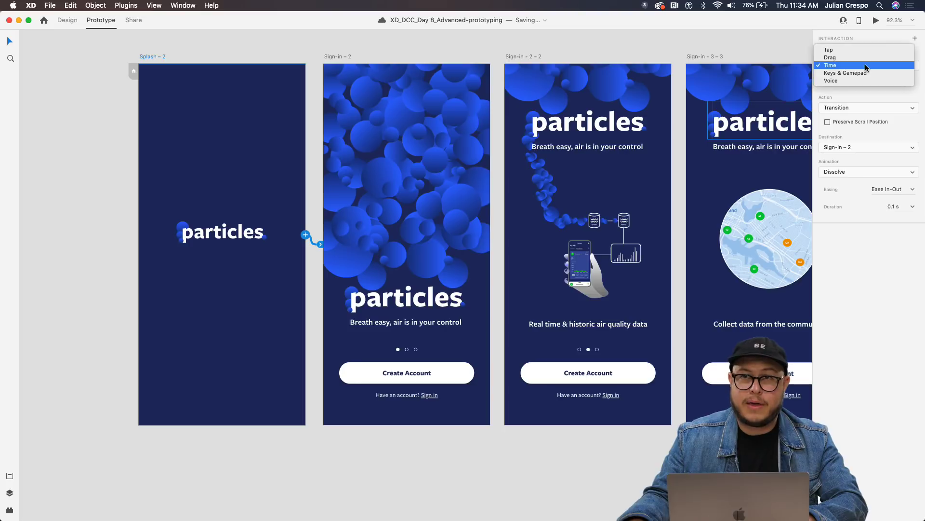
{"action": "left_click", "coordinate": [858, 50]}
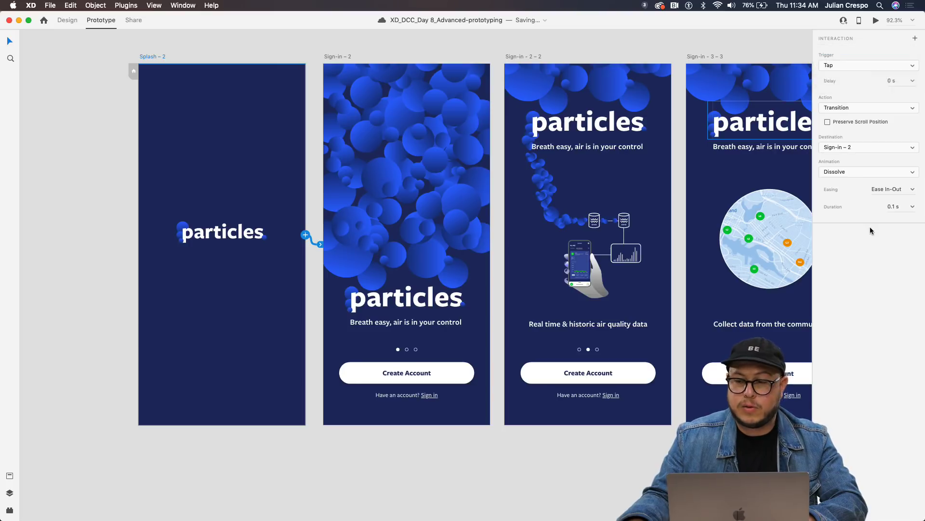
{"action": "left_click", "coordinate": [866, 90]}
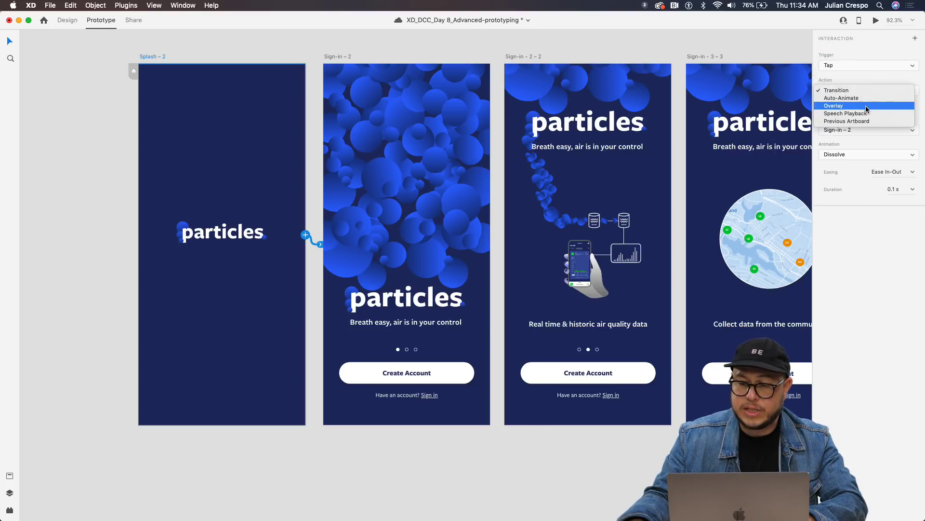
{"action": "left_click", "coordinate": [865, 98]}
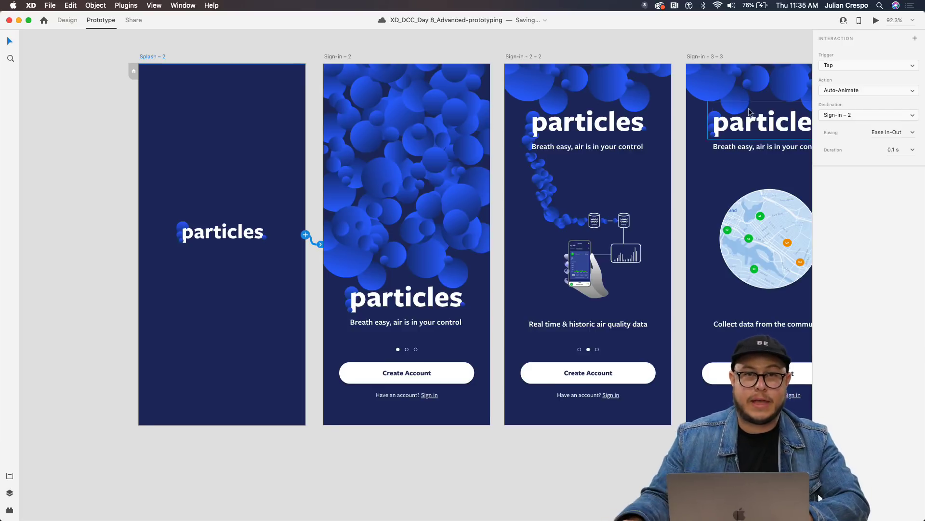
{"action": "key", "text": "super+shift+y"}
Confirm the splash and Sign-in – 2 logos are both named 'Logo' in Layers.
{"action": "key", "text": "super+y"}
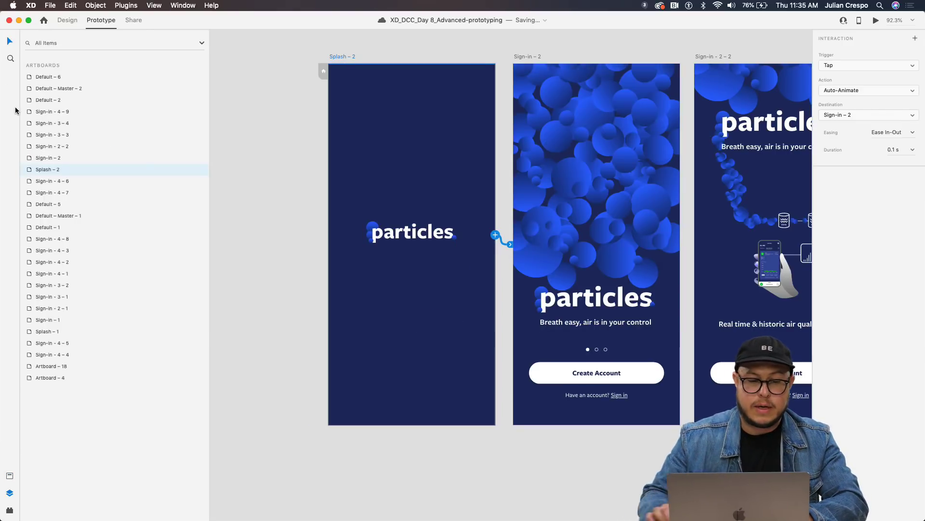
{"action": "left_click", "coordinate": [371, 229]}
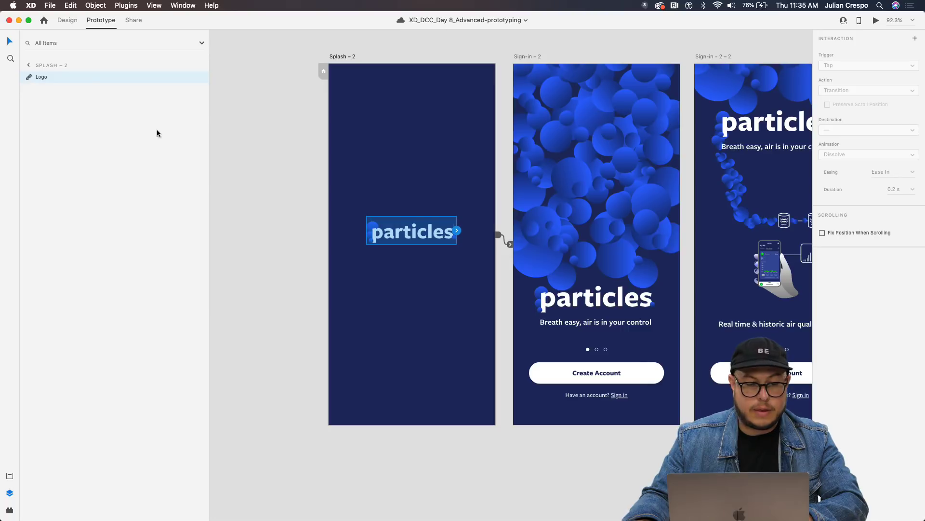
{"action": "left_click", "coordinate": [528, 56]}
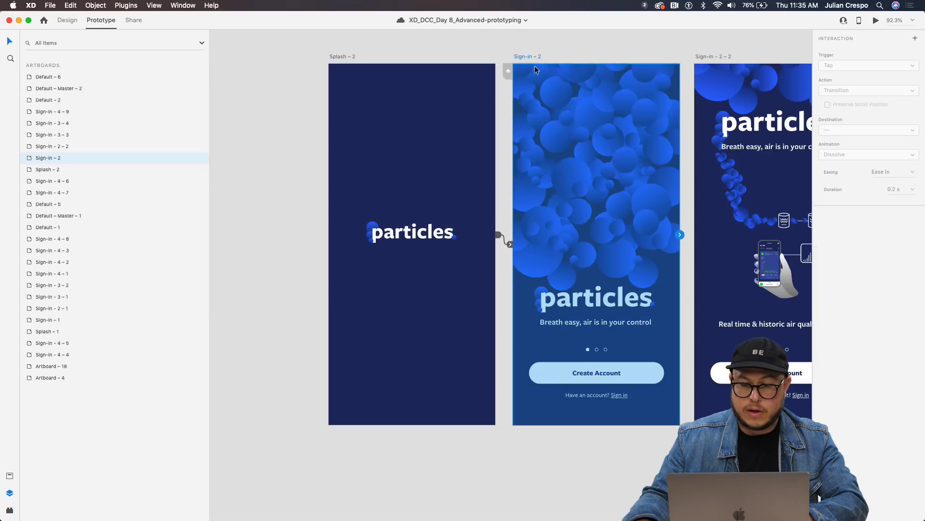
{"action": "left_click", "coordinate": [610, 305]}
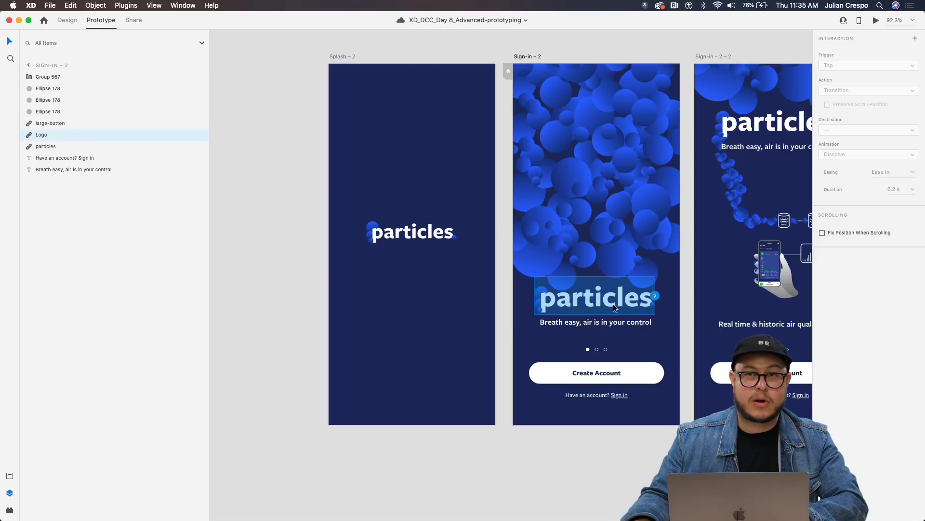
Launch the Desktop Preview of the prototype and move its window to the left edge.
{"action": "left_click_drag", "start_coordinate": [591, 244], "coordinate": [481, 262]}
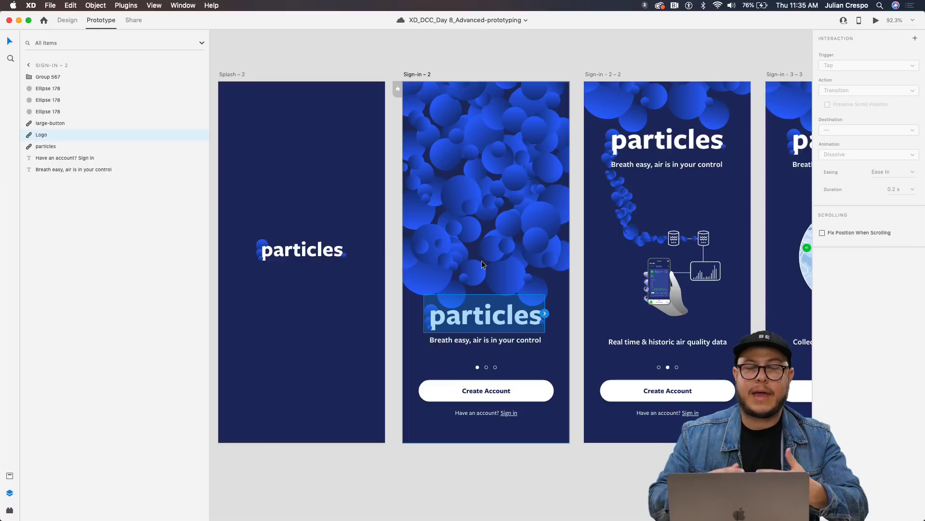
{"action": "scroll", "coordinate": [481, 262], "scroll_direction": "right", "scroll_amount": 3}
{"action": "scroll", "coordinate": [481, 261], "scroll_direction": "down", "scroll_amount": 1}
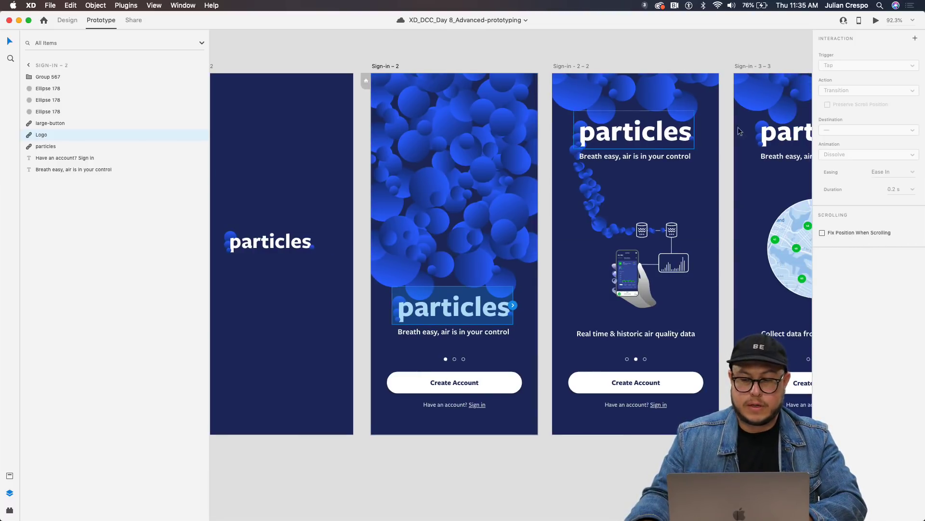
{"action": "left_click", "coordinate": [875, 22]}
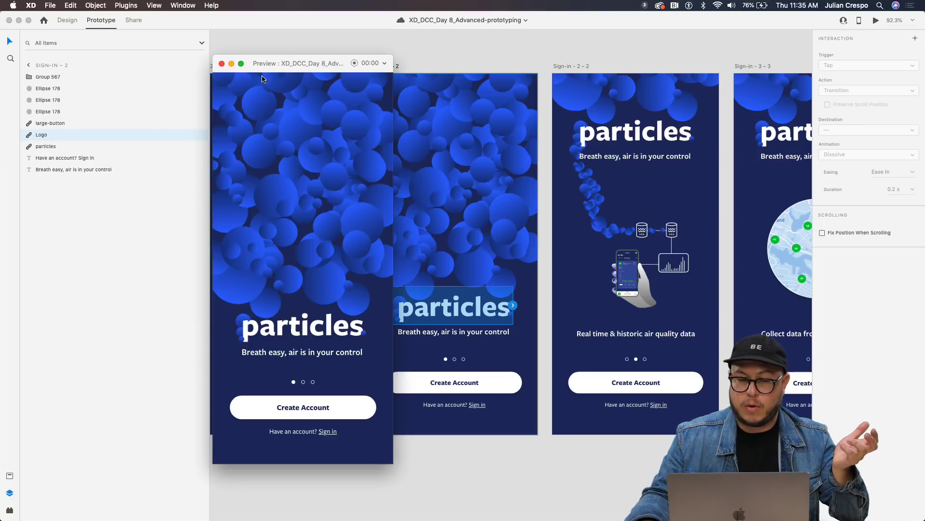
{"action": "left_click_drag", "start_coordinate": [287, 69], "coordinate": [101, 66]}
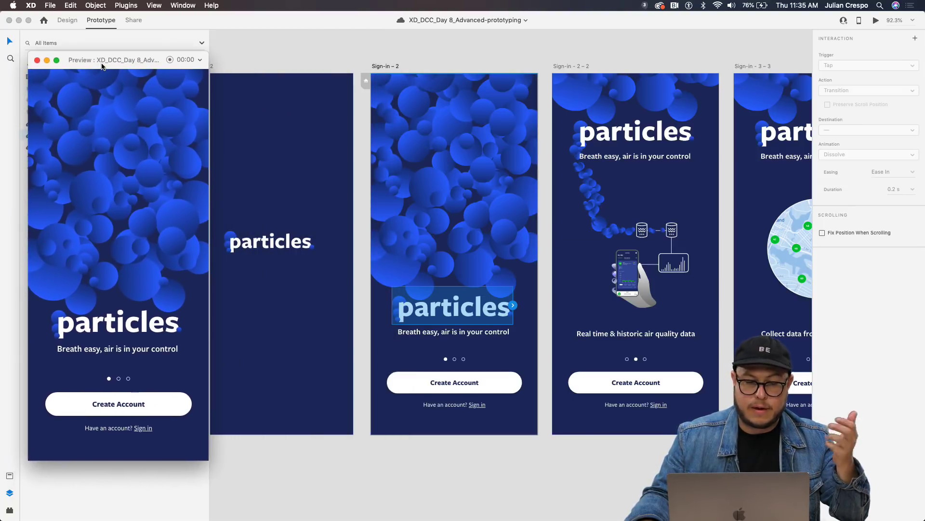
Play the splash-to-sign-in transition a few times in the preview.
{"action": "left_click", "coordinate": [99, 176]}
{"action": "left_click", "coordinate": [124, 263]}
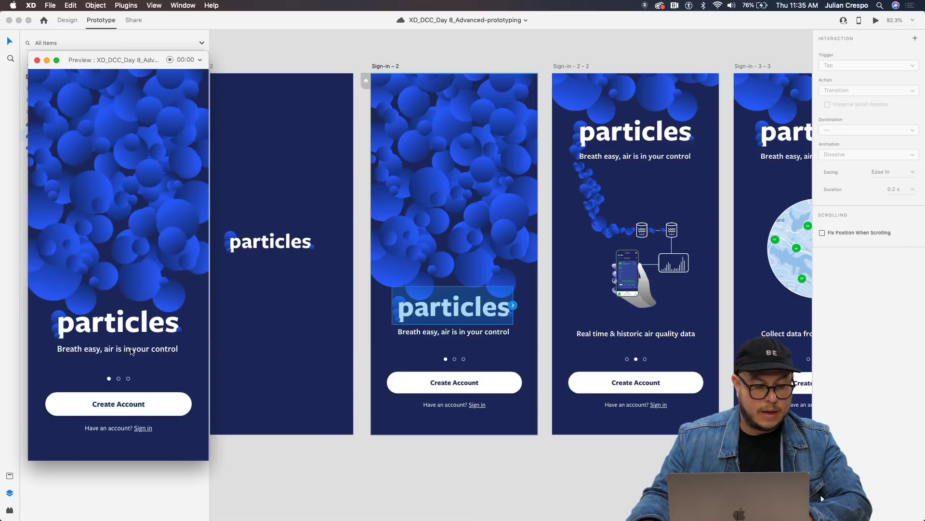
{"action": "left_click", "coordinate": [107, 214]}
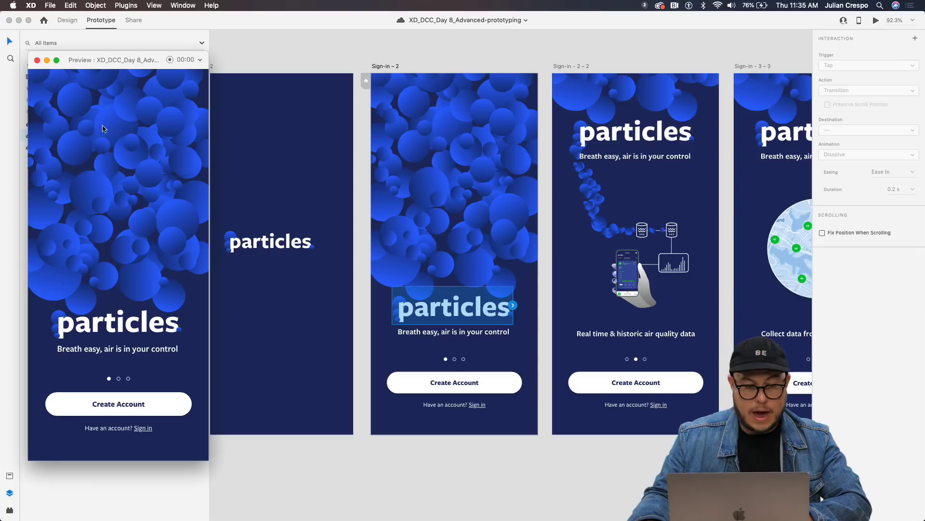
Change the Splash – 2 auto-animate duration to 0.3 s.
{"action": "left_click", "coordinate": [214, 69]}
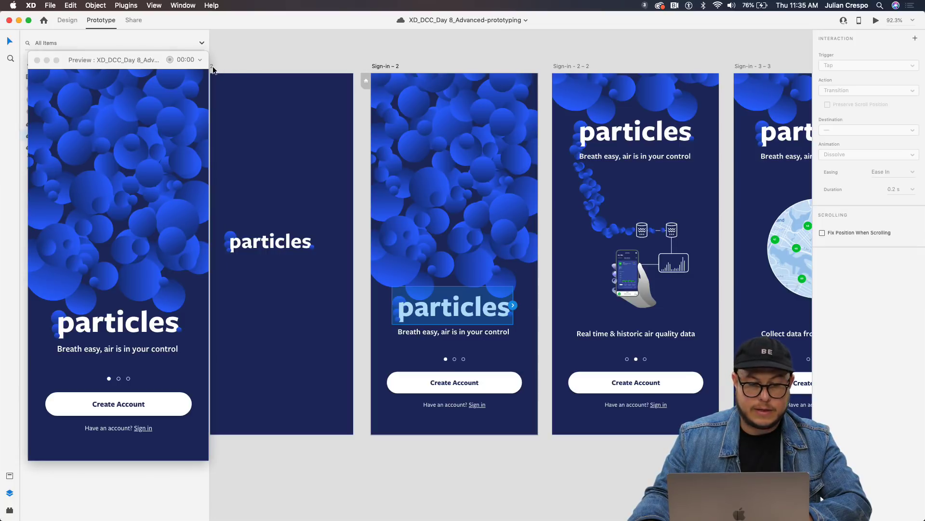
{"action": "left_click", "coordinate": [212, 67]}
{"action": "scroll", "coordinate": [260, 64], "scroll_direction": "left", "scroll_amount": 2}
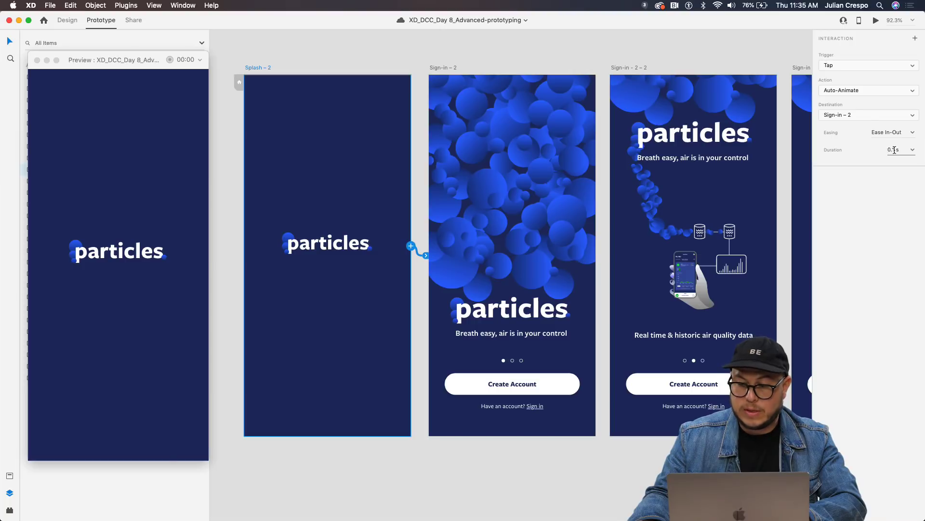
{"action": "type", "text": "0.3"}
{"action": "key", "text": "Return"}
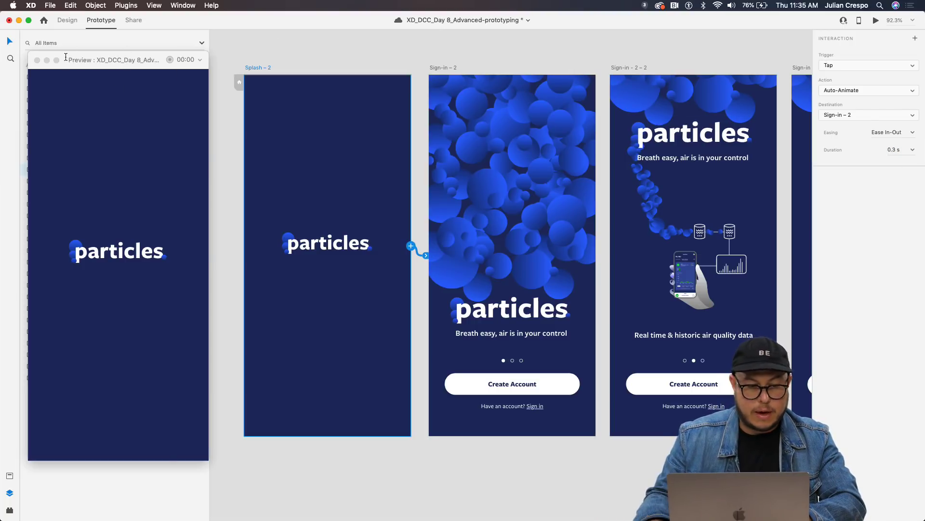
Replay the slower transition in the preview and select Sign-in – 2.
{"action": "left_click", "coordinate": [149, 231]}
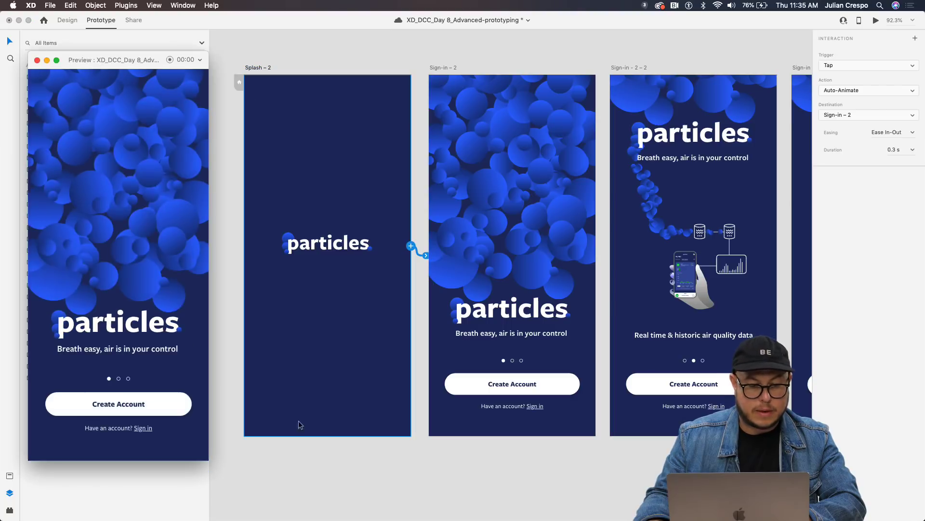
{"action": "left_click", "coordinate": [494, 286]}
{"action": "scroll", "coordinate": [484, 258], "scroll_direction": "right", "scroll_amount": 8}
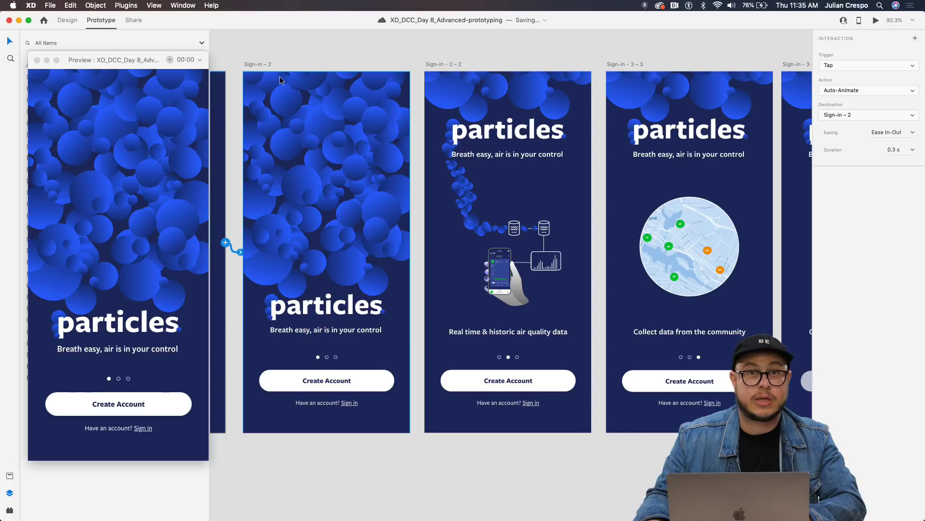
{"action": "left_click", "coordinate": [257, 65]}
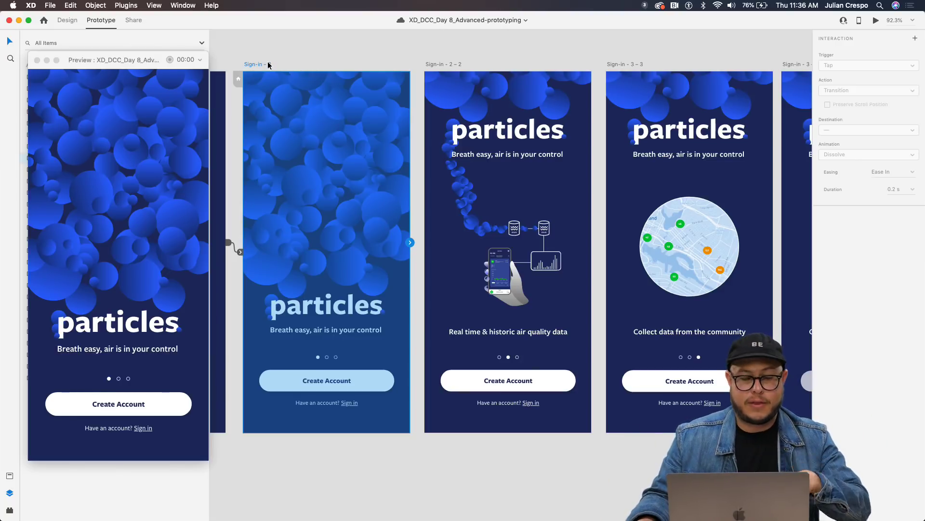
Wire Sign-in – 2 to Sign-in – 2 – 2 and try linking a tap area to Sign-in – 3 – 3.
{"action": "left_click_drag", "start_coordinate": [410, 243], "coordinate": [432, 233]}
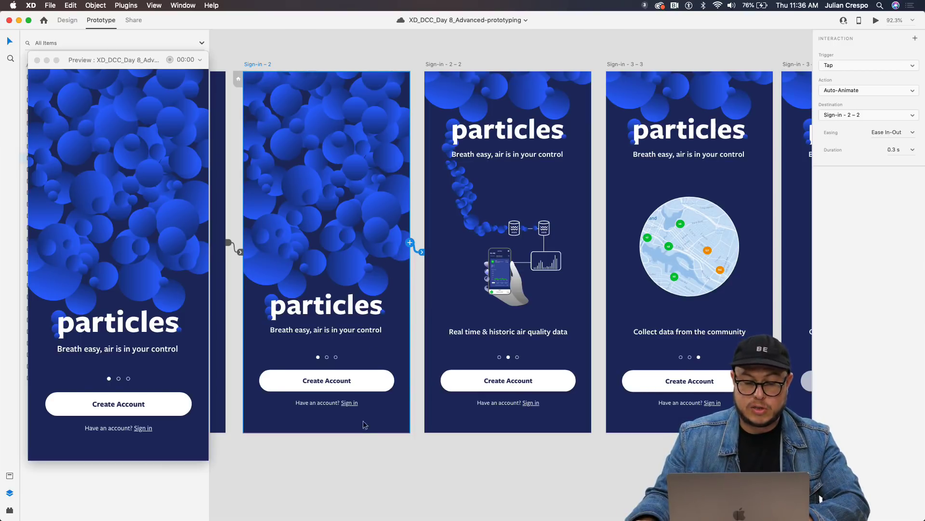
{"action": "left_click_drag", "start_coordinate": [410, 242], "coordinate": [439, 252]}
{"action": "left_click", "coordinate": [568, 253]}
{"action": "left_click_drag", "start_coordinate": [592, 248], "coordinate": [626, 249]}
Undo the tap area and its link, then clear the selection.
{"action": "key", "text": "super+z"}
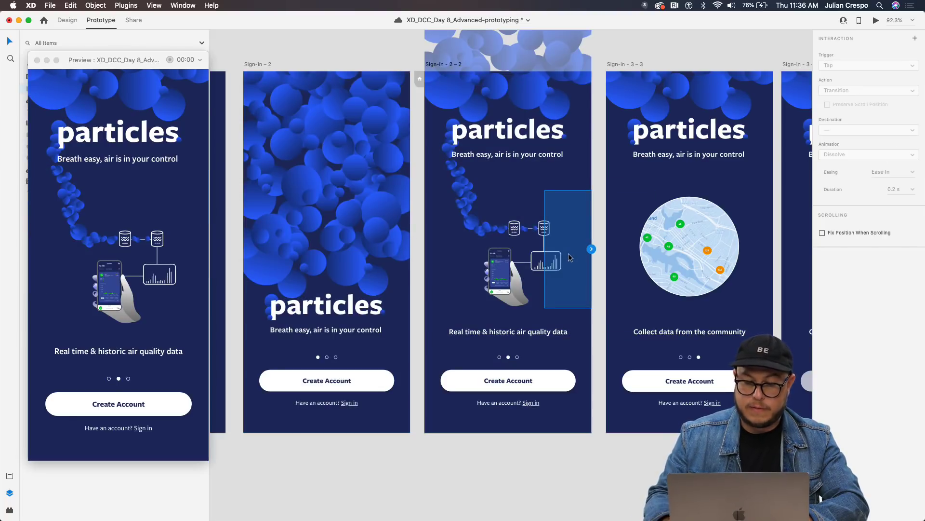
{"action": "key", "text": "super+z"}
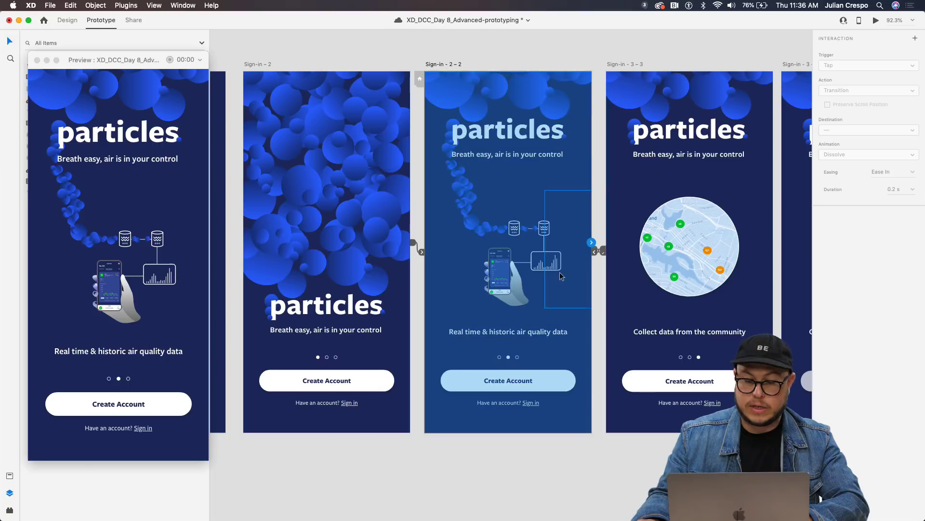
{"action": "key", "text": "super+z"}
{"action": "key", "text": "super+z"}
{"action": "key", "text": "super+z"}
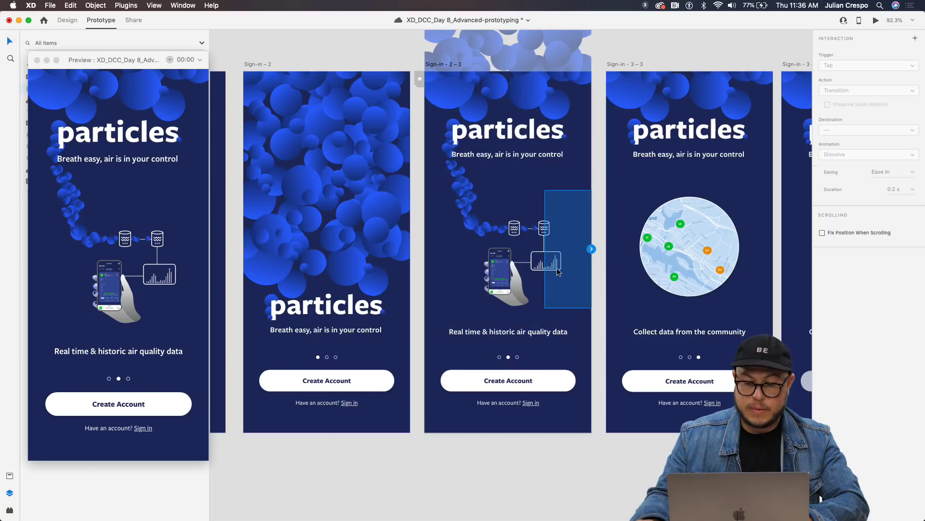
{"action": "key", "text": "Escape"}
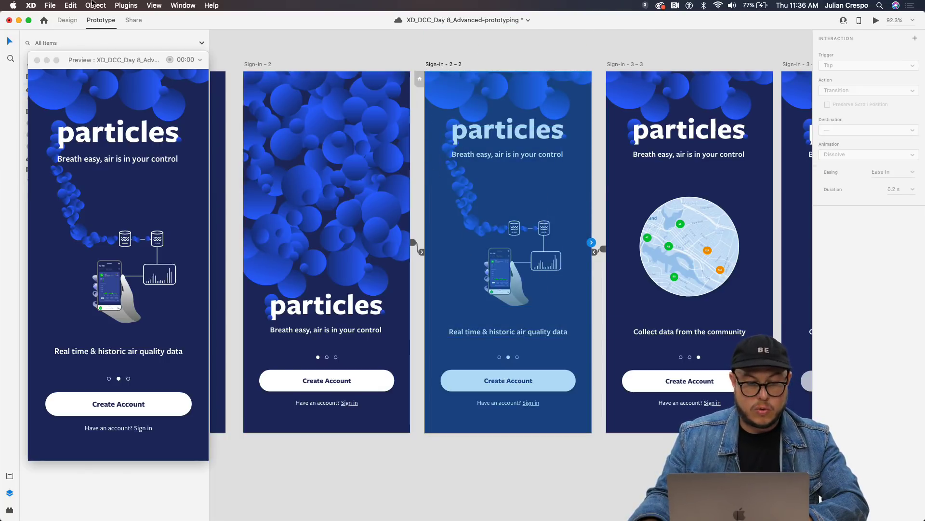
Draw a tall rectangle strip along Sign-in – 2's right edge.
{"action": "left_click", "coordinate": [67, 21]}
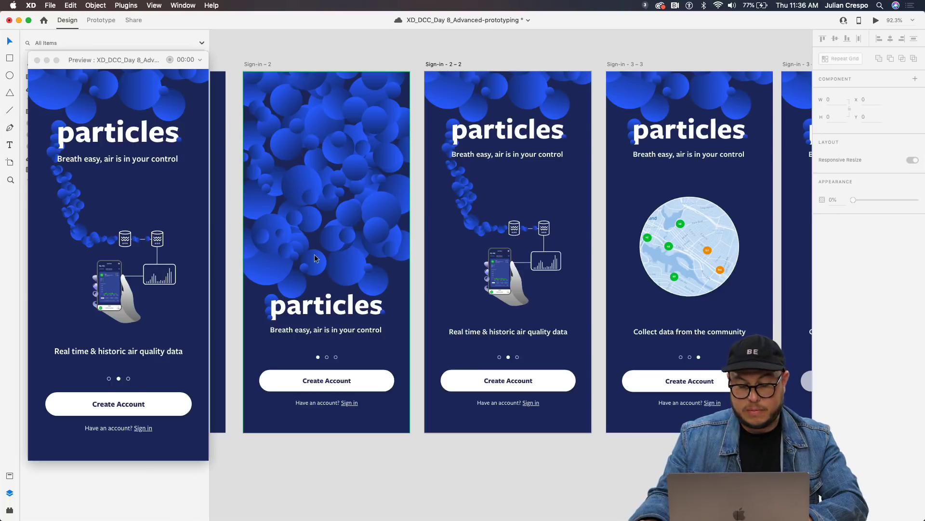
{"action": "key", "text": "r"}
{"action": "left_click_drag", "start_coordinate": [376, 220], "coordinate": [410, 195]}
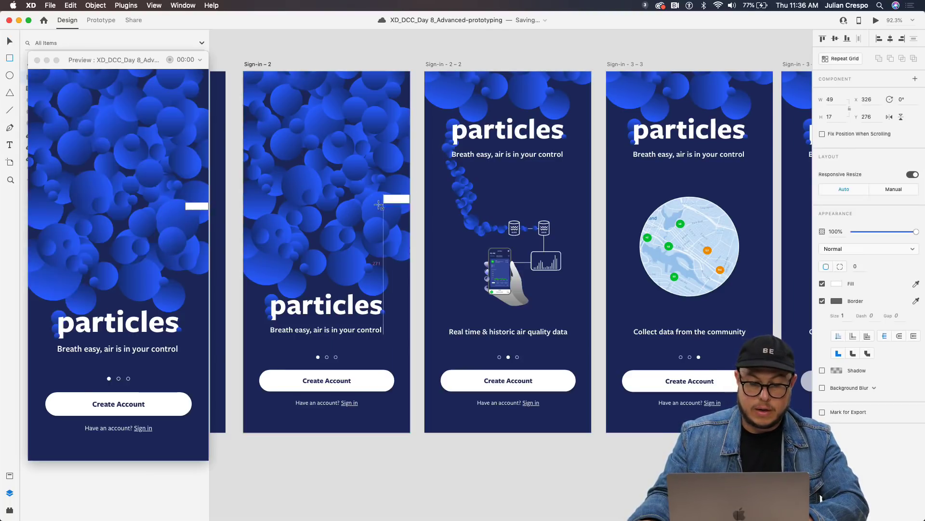
{"action": "left_click_drag", "start_coordinate": [378, 234], "coordinate": [369, 306]}
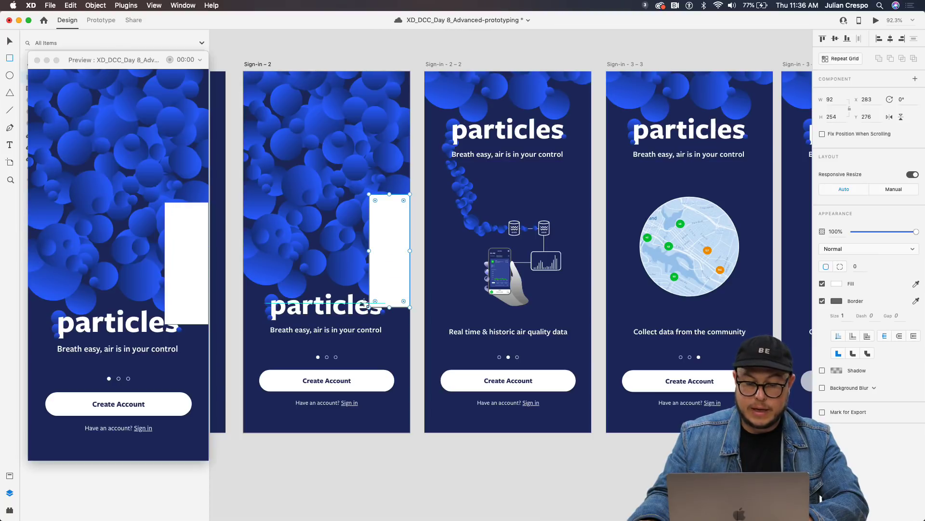
Rename the rectangle layer 'tap target' and save the document.
{"action": "left_click_drag", "start_coordinate": [103, 60], "coordinate": [257, 62]}
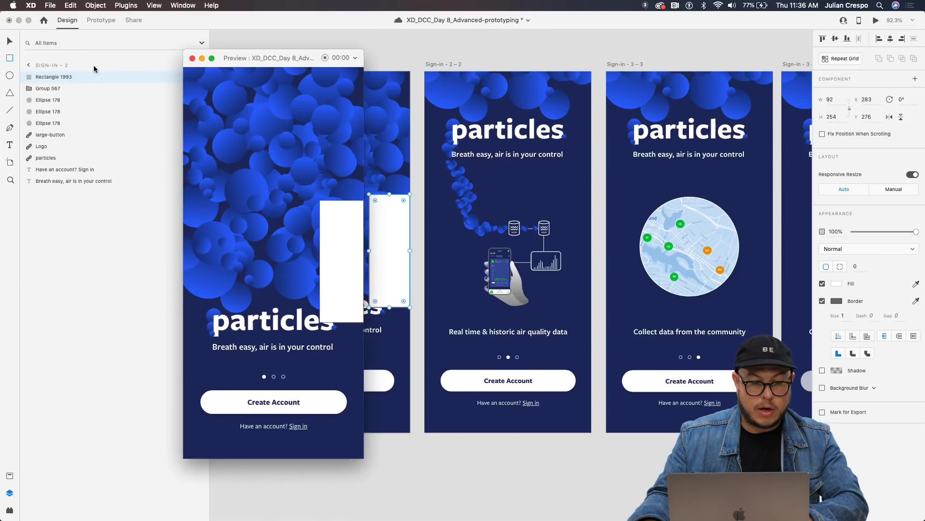
{"action": "double_click", "coordinate": [71, 78]}
{"action": "type", "text": "ta"}
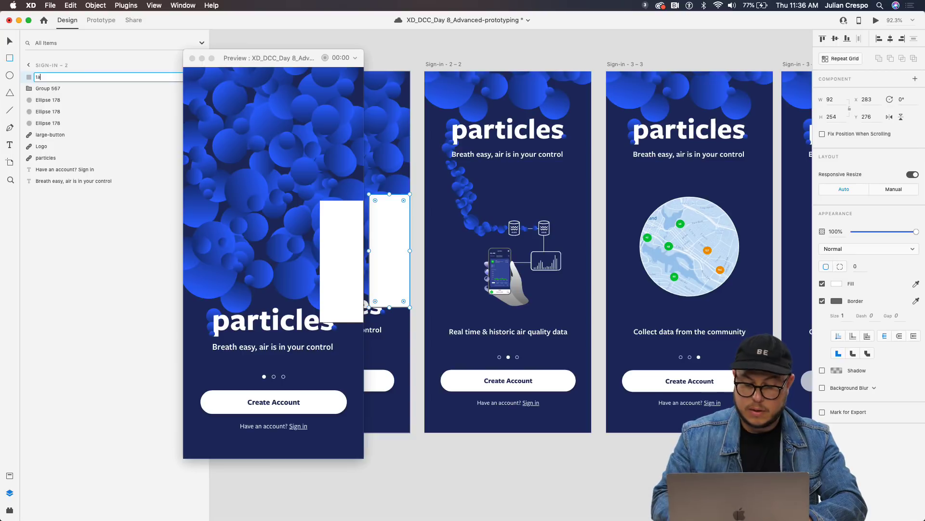
{"action": "type", "text": "p target"}
{"action": "key", "text": "Return"}
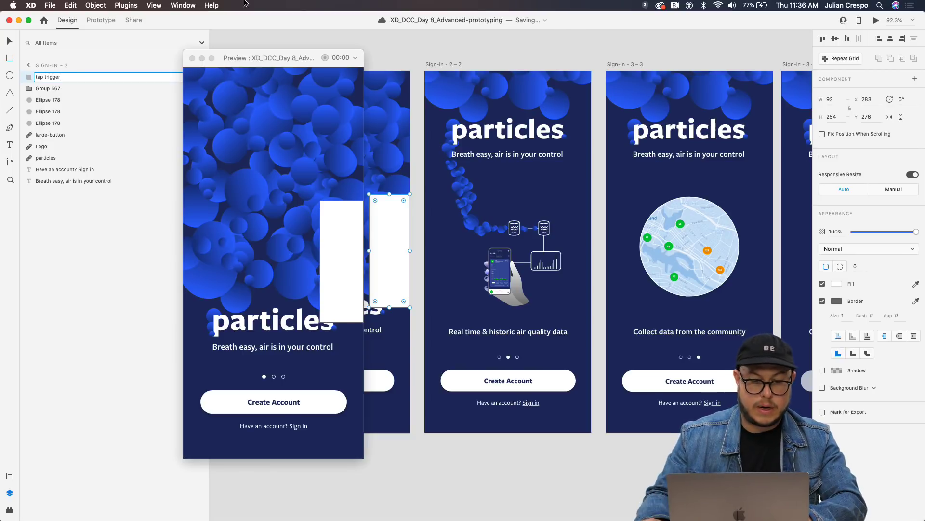
{"action": "key", "text": "Escape"}
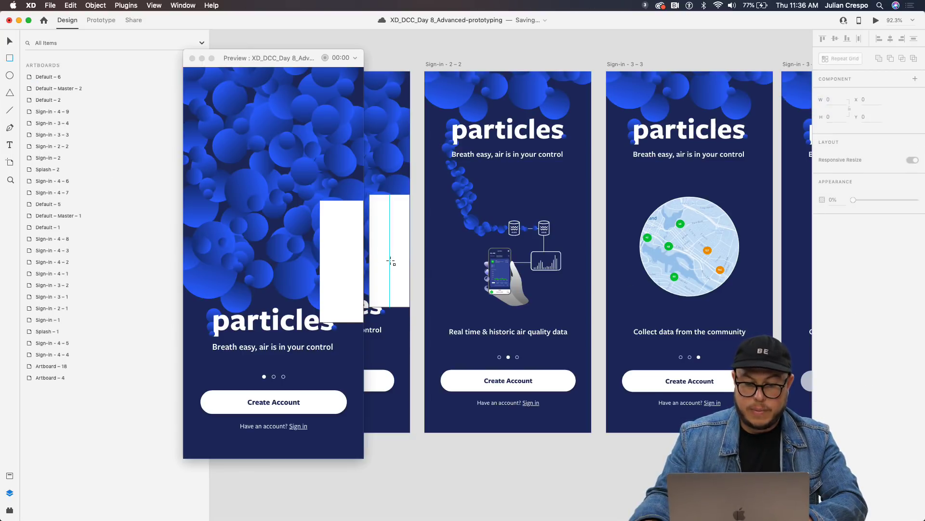
{"action": "left_click_drag", "start_coordinate": [238, 57], "coordinate": [81, 68]}
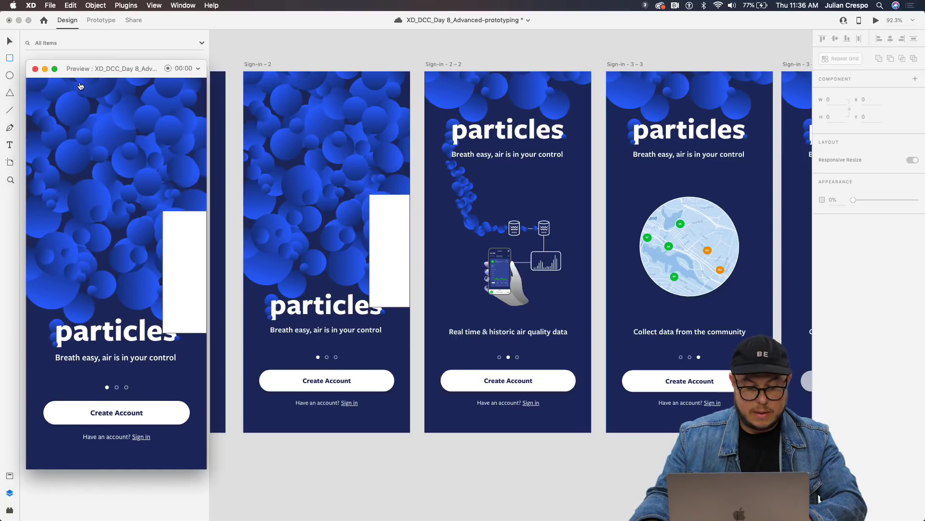
{"action": "key", "text": "super+s"}
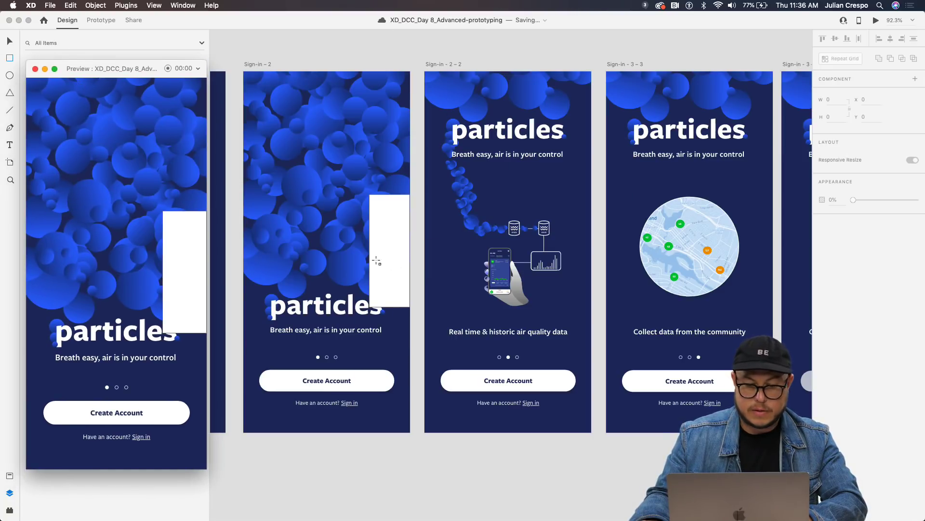
Set the tap target rectangle's opacity to 0%.
{"action": "left_click", "coordinate": [348, 230]}
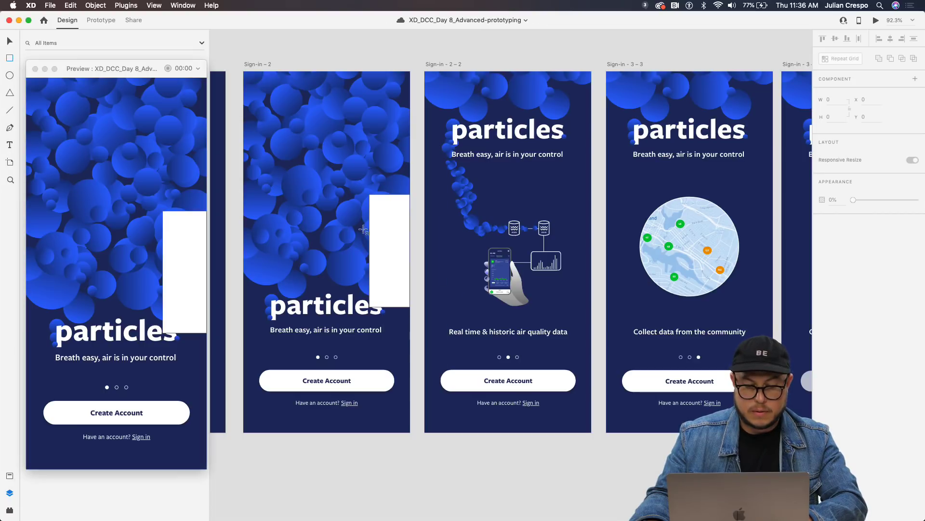
{"action": "key", "text": "v"}
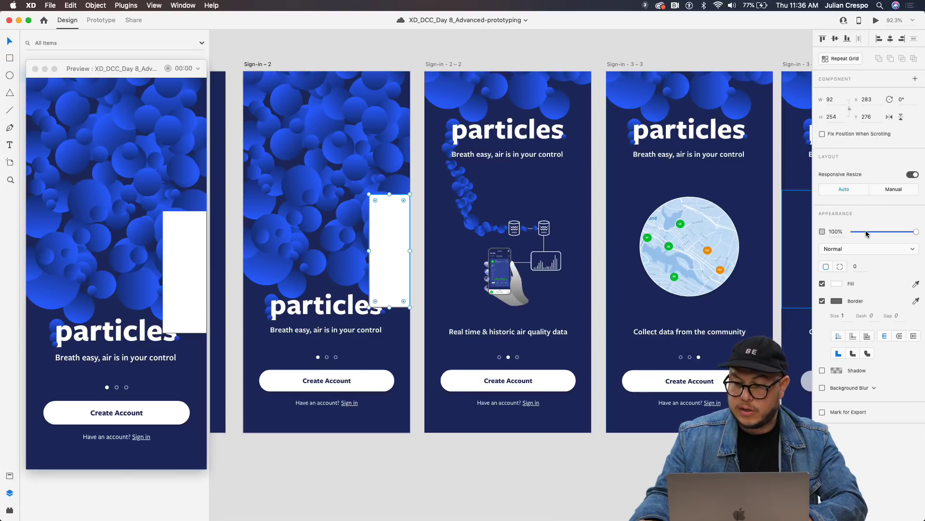
{"action": "left_click_drag", "start_coordinate": [865, 232], "coordinate": [801, 238]}
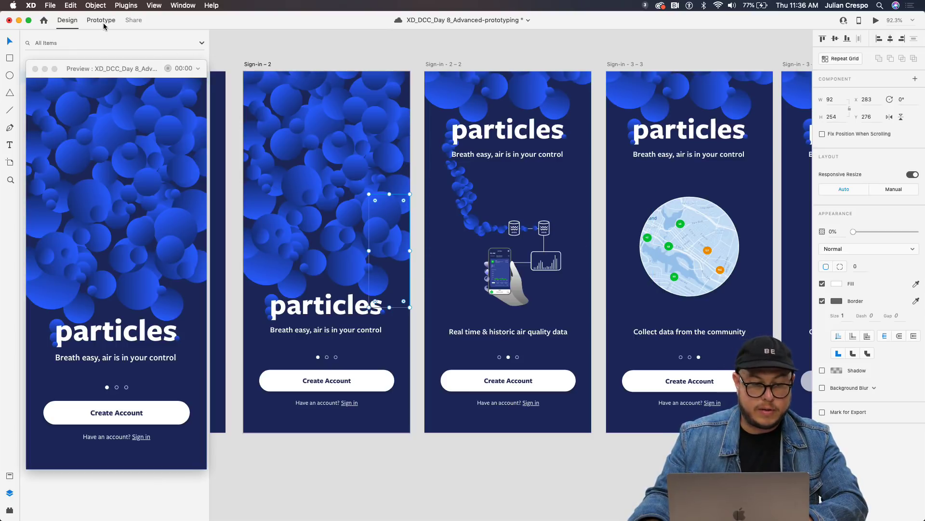
{"action": "key", "text": "ctrl+Tab"}
Link the transparent tap rectangle to the Sign-in – 2 – 2 card.
{"action": "left_click_drag", "start_coordinate": [414, 245], "coordinate": [440, 289]}
{"action": "left_click", "coordinate": [392, 247]}
{"action": "left_click_drag", "start_coordinate": [413, 252], "coordinate": [440, 201]}
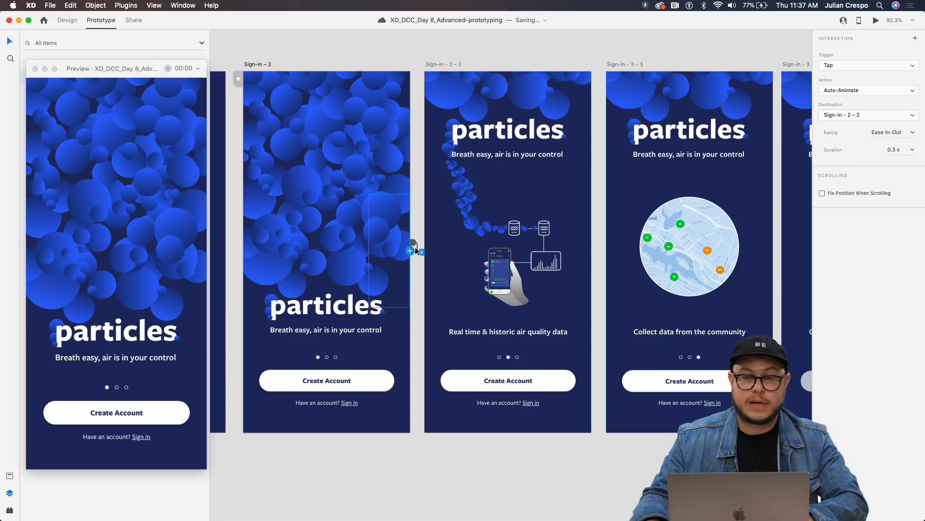
{"action": "mouse_move", "coordinate": [410, 250]}
{"action": "left_mouse_down"}
{"action": "mouse_move", "coordinate": [415, 273]}
{"action": "mouse_move", "coordinate": [418, 250]}
{"action": "left_mouse_up"}
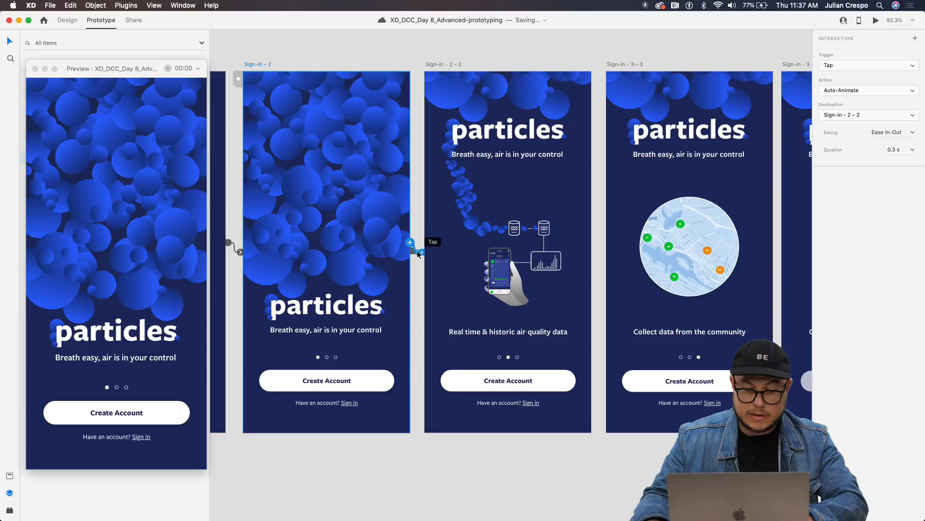
{"action": "scroll", "coordinate": [414, 264], "scroll_direction": "up", "scroll_amount": 5}
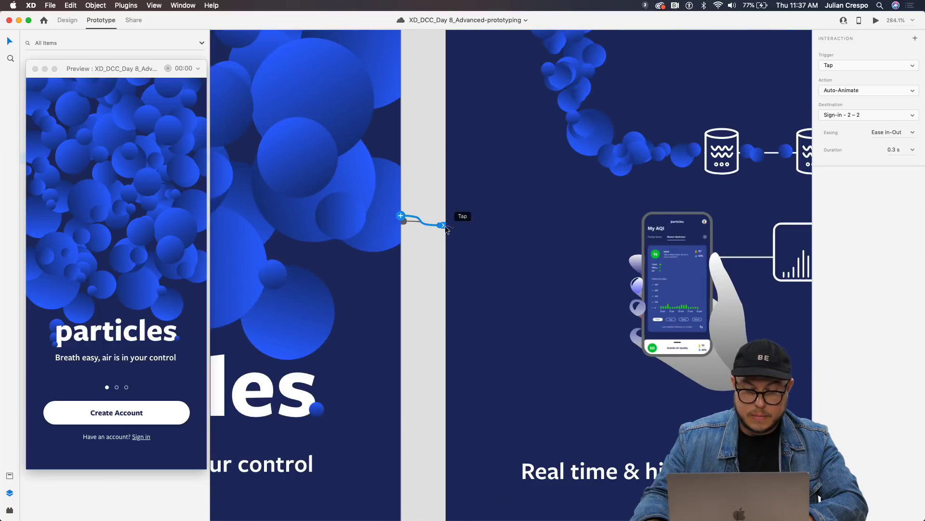
{"action": "left_click_drag", "start_coordinate": [399, 220], "coordinate": [406, 223]}
{"action": "key", "text": "super+z"}
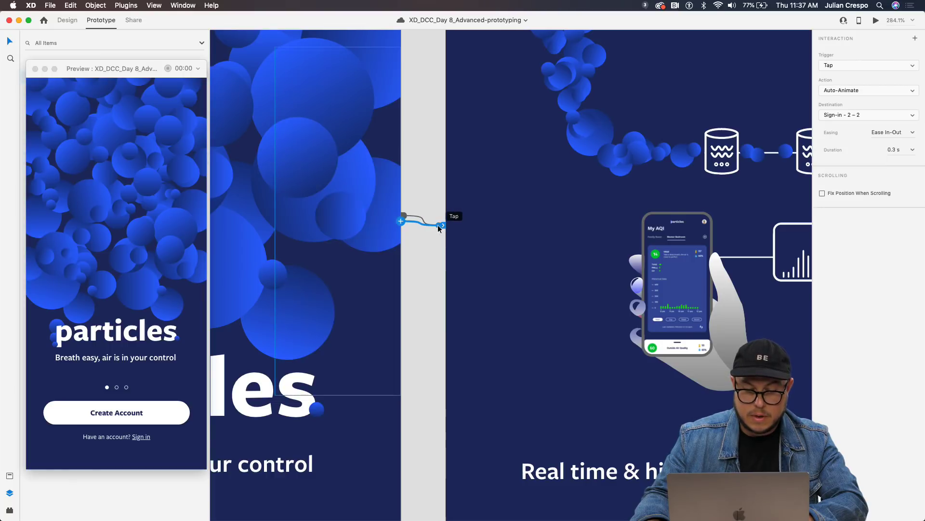
Inspect the Sign-in – 2 card and tap rectangle interactions, restoring links removed by mistake.
{"action": "left_click", "coordinate": [404, 216]}
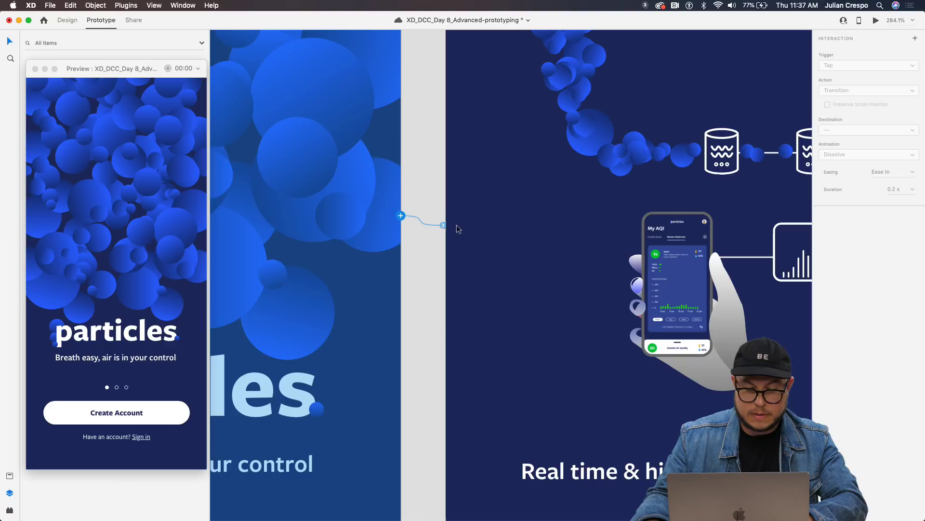
{"action": "left_click_drag", "start_coordinate": [449, 228], "coordinate": [444, 223]}
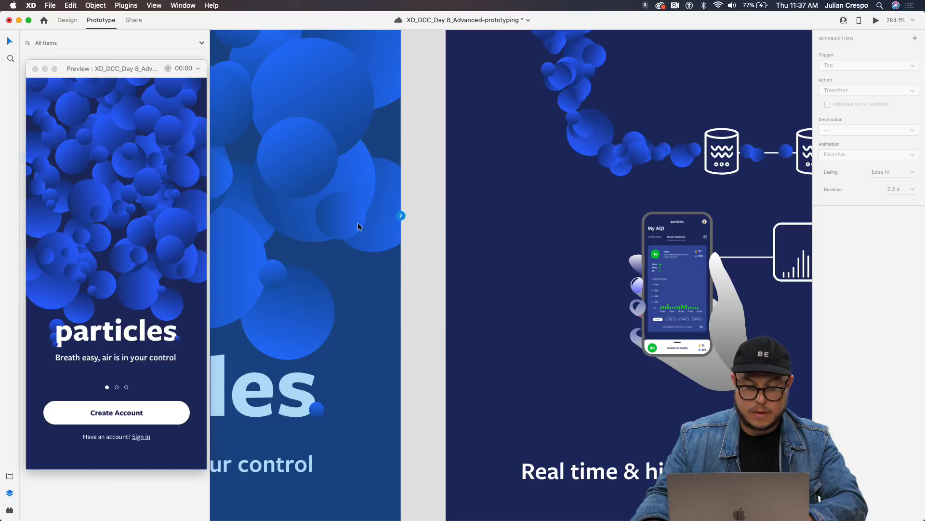
{"action": "key", "text": "super+z"}
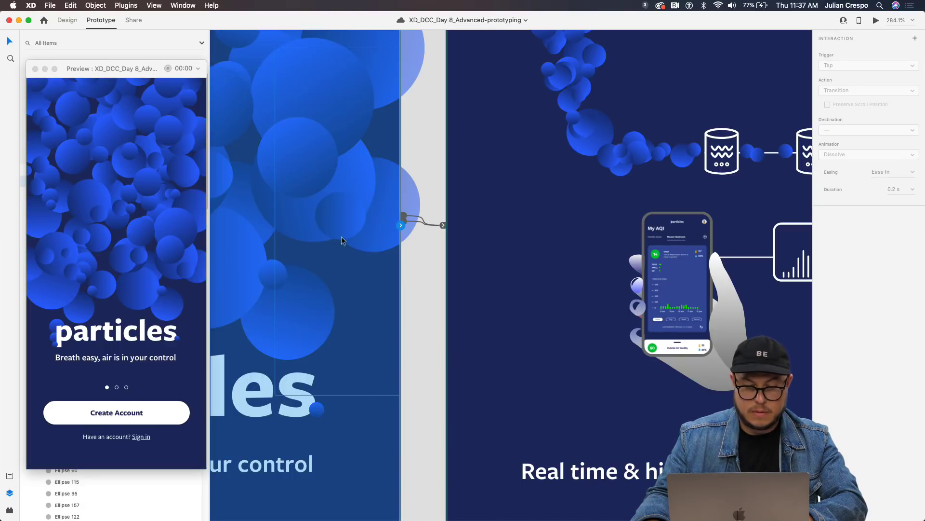
{"action": "left_click", "coordinate": [347, 261]}
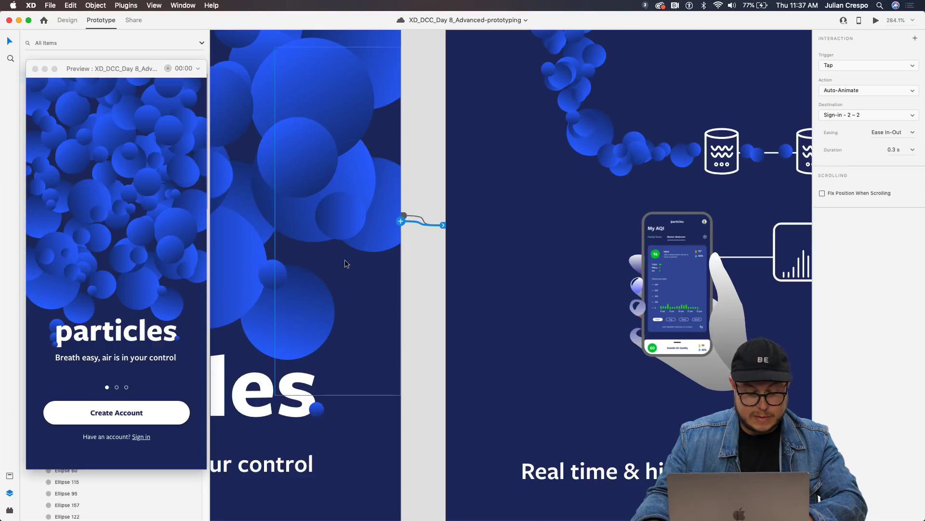
{"action": "left_click_drag", "start_coordinate": [405, 216], "coordinate": [372, 291]}
{"action": "left_click", "coordinate": [371, 292]}
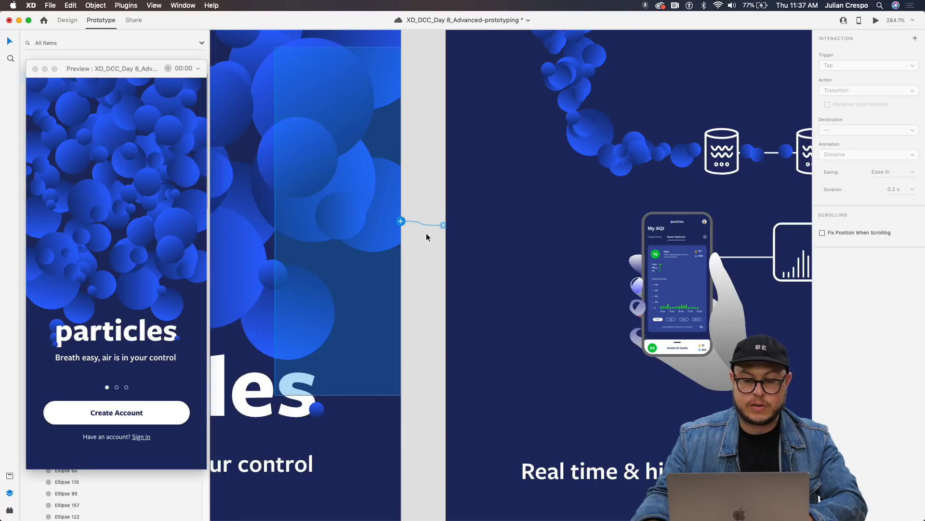
{"action": "scroll", "coordinate": [424, 232], "scroll_direction": "down", "scroll_amount": 3}
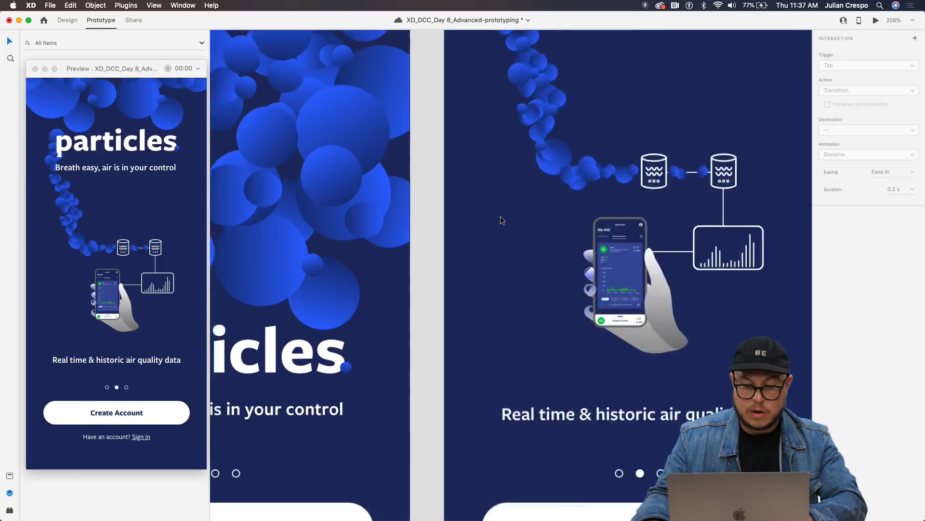
Replay the tap link in the preview so the first card auto-animates to 'Real time & historic air quality data'.
{"action": "scroll", "coordinate": [501, 219], "scroll_direction": "down", "scroll_amount": 5}
{"action": "left_click", "coordinate": [462, 225]}
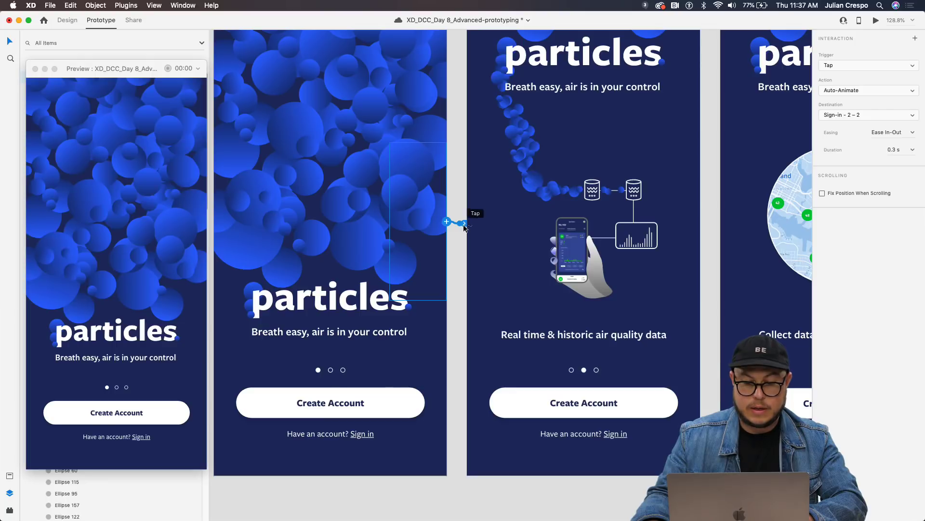
{"action": "left_click", "coordinate": [200, 246]}
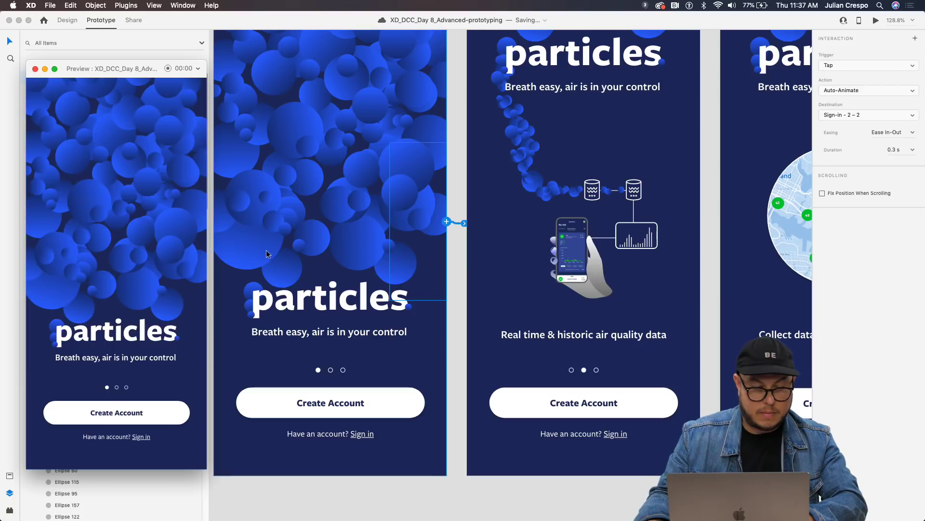
{"action": "left_click", "coordinate": [188, 253]}
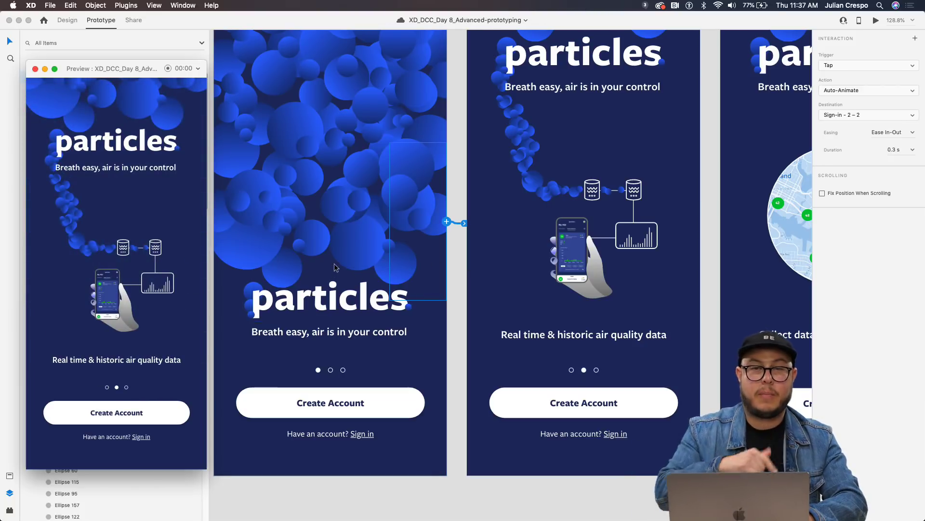
{"action": "left_click", "coordinate": [552, 243]}
{"action": "scroll", "coordinate": [516, 262], "scroll_direction": "down", "scroll_amount": 5}
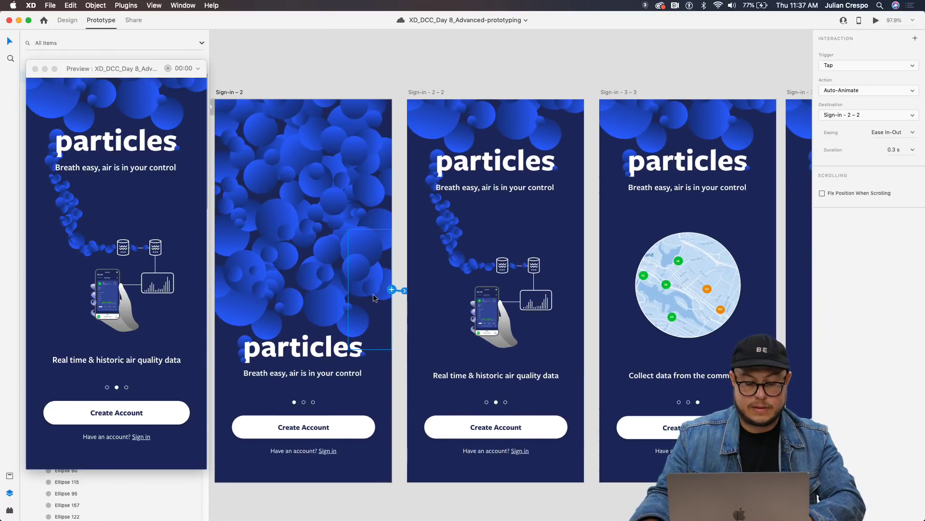
Wire the tap area on Sign-in – 2 – 2 to the Sign-in – 3 – 3 card.
{"action": "left_click", "coordinate": [437, 93]}
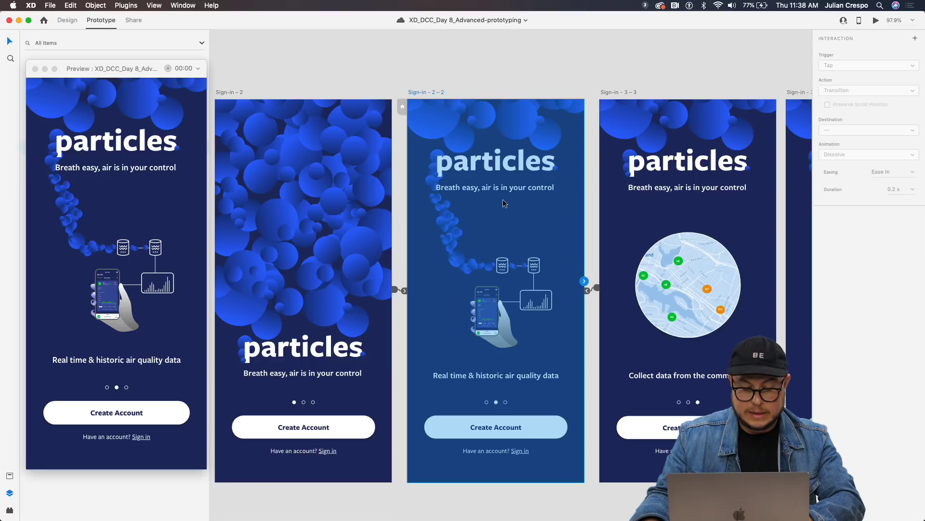
{"action": "left_click", "coordinate": [604, 331]}
{"action": "left_click_drag", "start_coordinate": [589, 290], "coordinate": [620, 353]}
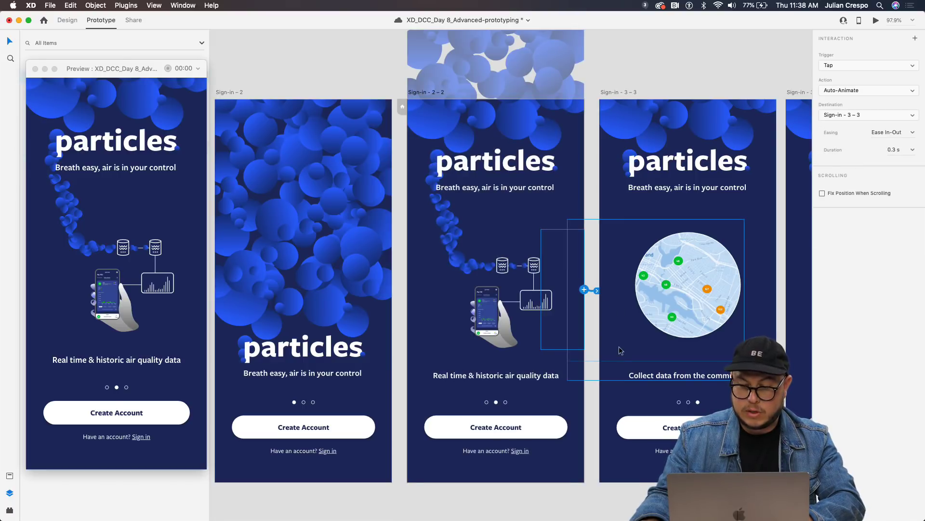
{"action": "scroll", "coordinate": [523, 312], "scroll_direction": "right", "scroll_amount": 5}
{"action": "scroll", "coordinate": [523, 313], "scroll_direction": "left", "scroll_amount": 5}
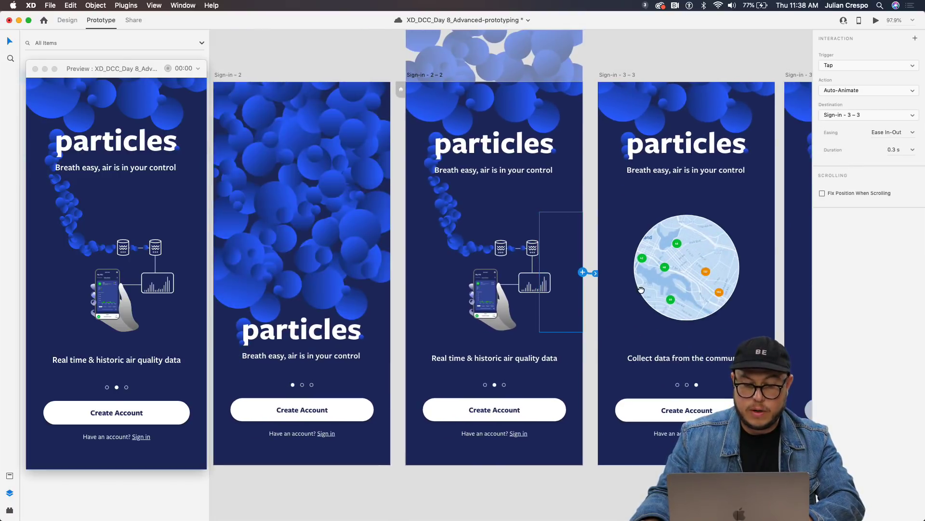
Preview the bubble splash artboard, collapse Mask Group 27, and move the preview window to the right.
{"action": "left_click", "coordinate": [307, 87]}
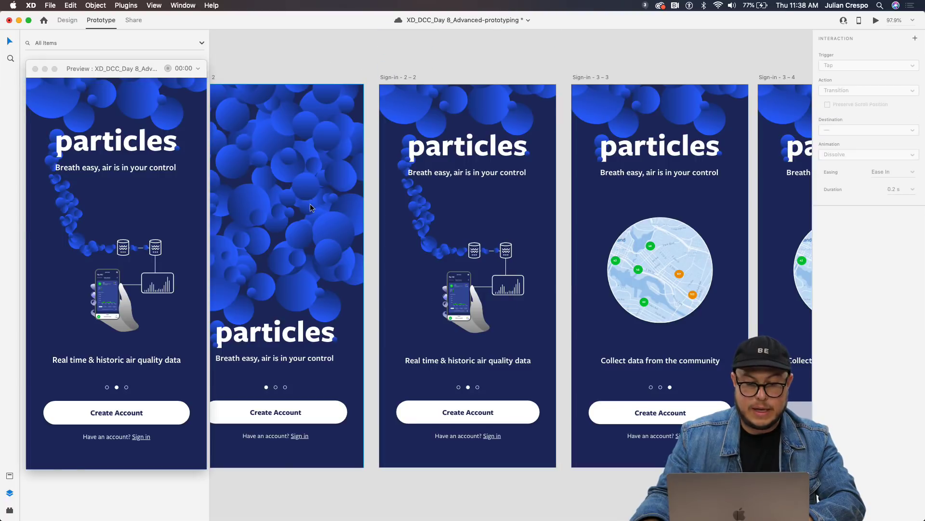
{"action": "left_click", "coordinate": [440, 112]}
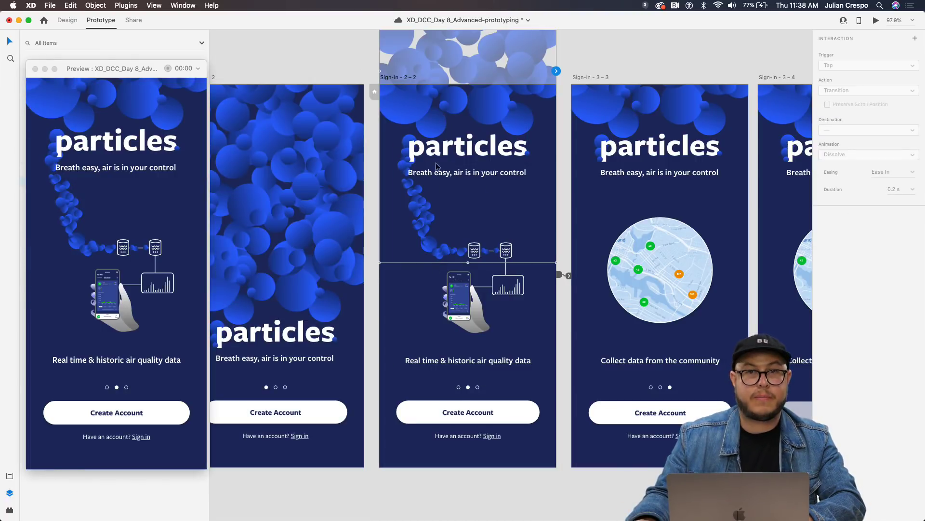
{"action": "left_click", "coordinate": [287, 243]}
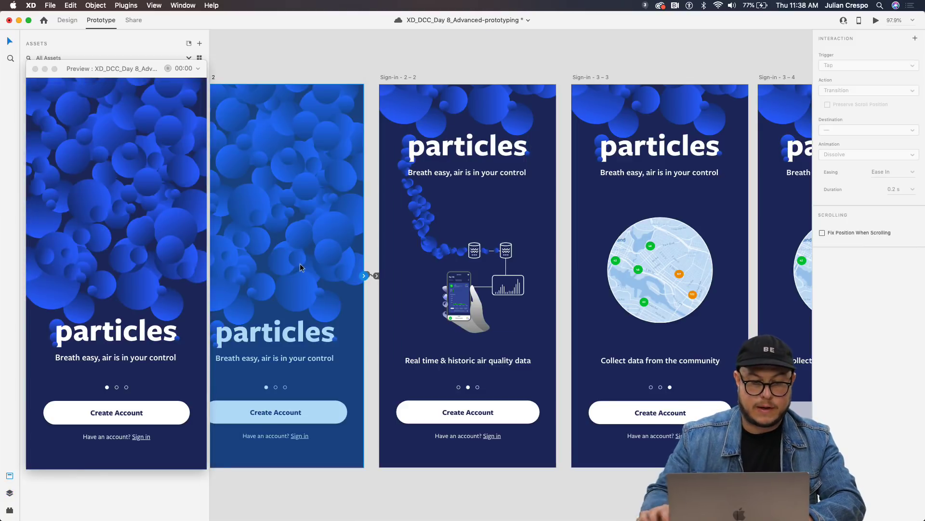
{"action": "left_click", "coordinate": [125, 80]}
{"action": "left_click_drag", "start_coordinate": [125, 76], "coordinate": [375, 80]}
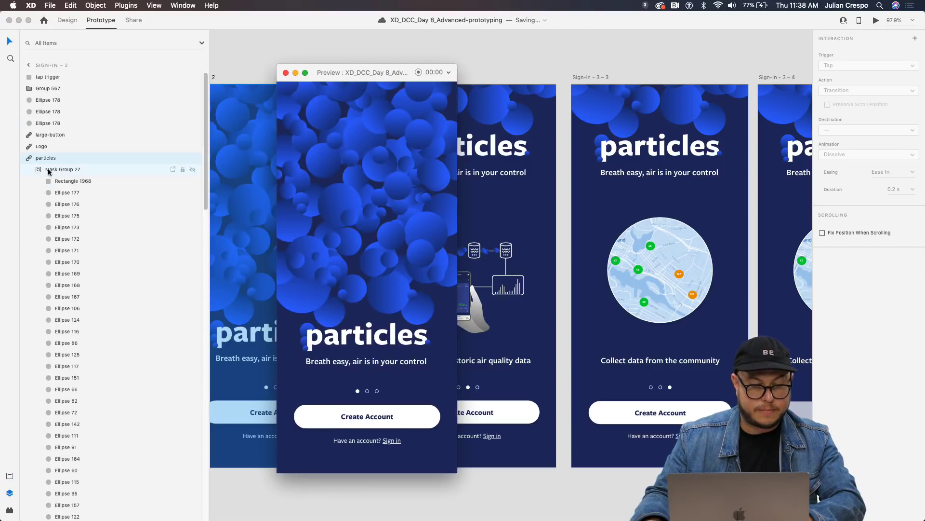
{"action": "left_click", "coordinate": [33, 169]}
{"action": "left_click_drag", "start_coordinate": [339, 77], "coordinate": [714, 64]}
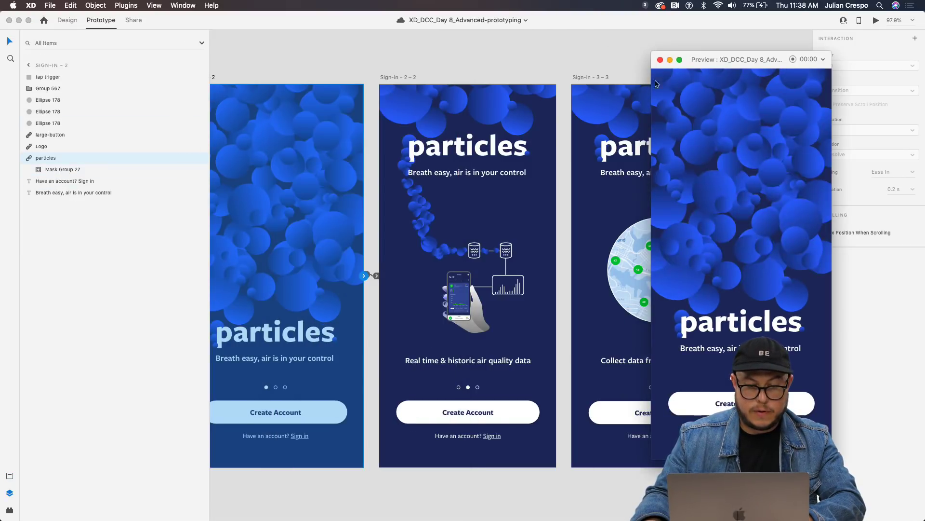
Select the particles layer on Sign-in – 2, then close the preview window.
{"action": "scroll", "coordinate": [407, 63], "scroll_direction": "left", "scroll_amount": 5}
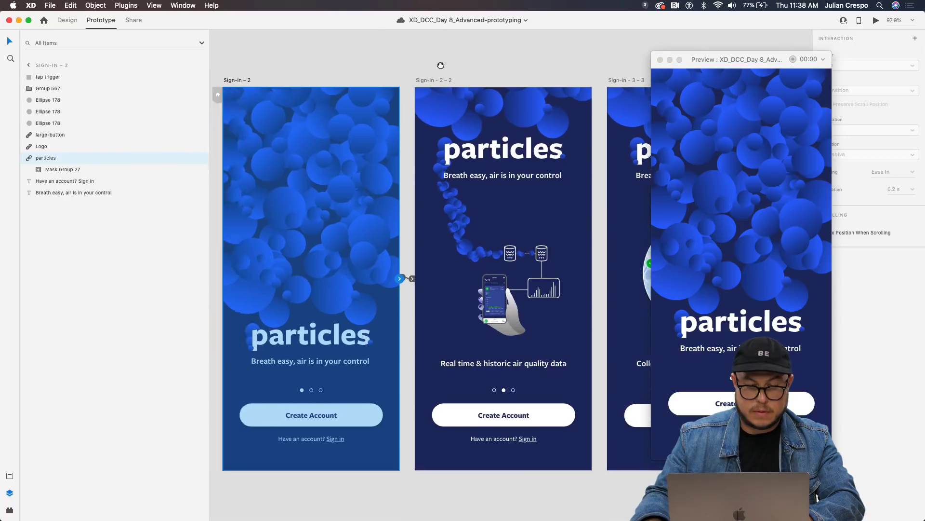
{"action": "left_click", "coordinate": [330, 95]}
{"action": "left_click", "coordinate": [366, 253]}
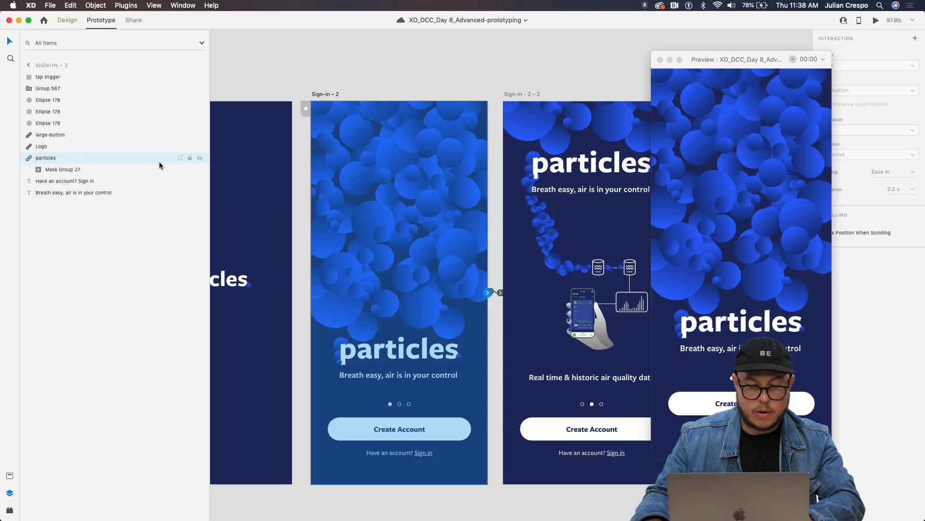
{"action": "left_click_drag", "start_coordinate": [753, 63], "coordinate": [671, 78]}
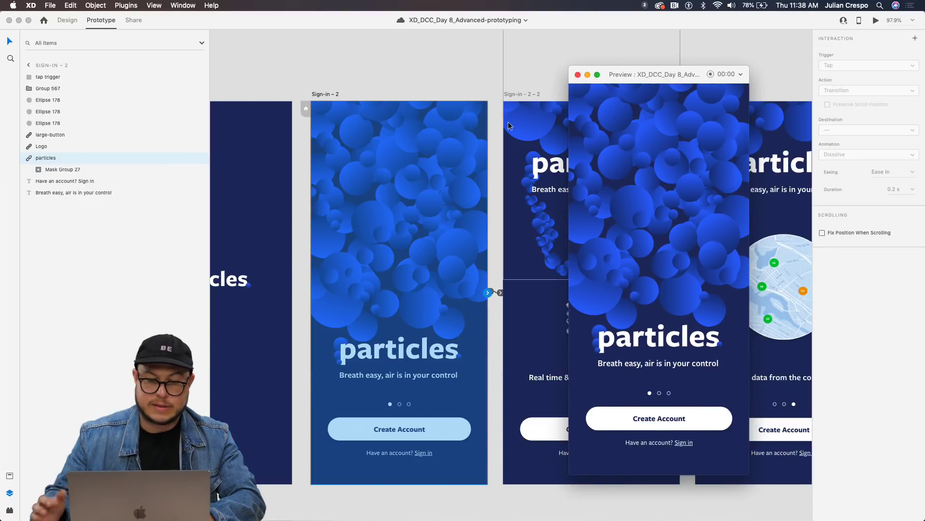
{"action": "left_click", "coordinate": [578, 75]}
Preview from Sign-in – 2 – 2 and click through the community map slide to the sign-up form.
{"action": "left_click_drag", "start_coordinate": [511, 169], "coordinate": [357, 166]}
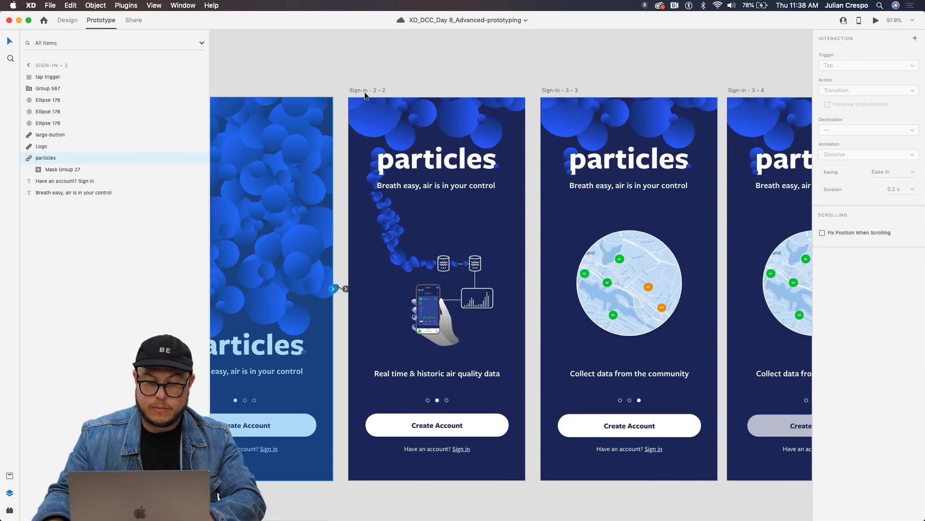
{"action": "left_click", "coordinate": [364, 93]}
{"action": "left_click", "coordinate": [876, 20]}
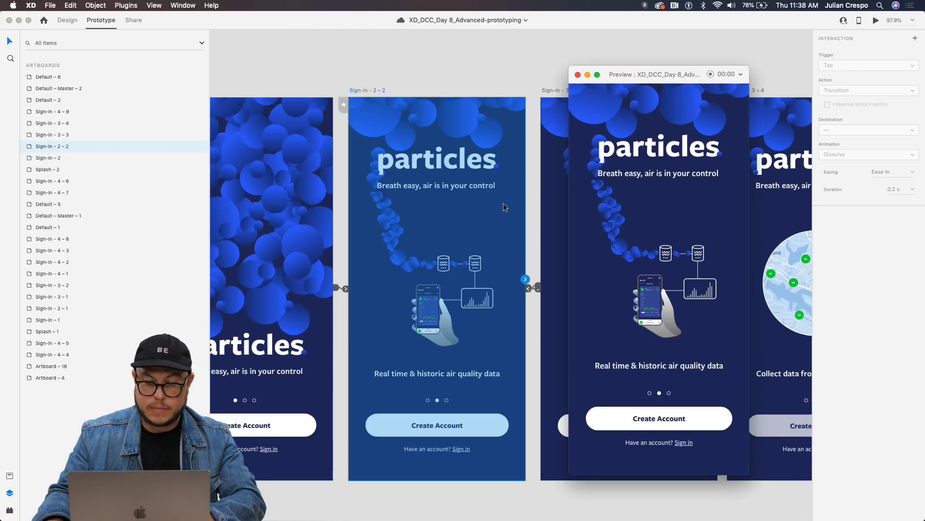
{"action": "left_click_drag", "start_coordinate": [630, 74], "coordinate": [318, 77]}
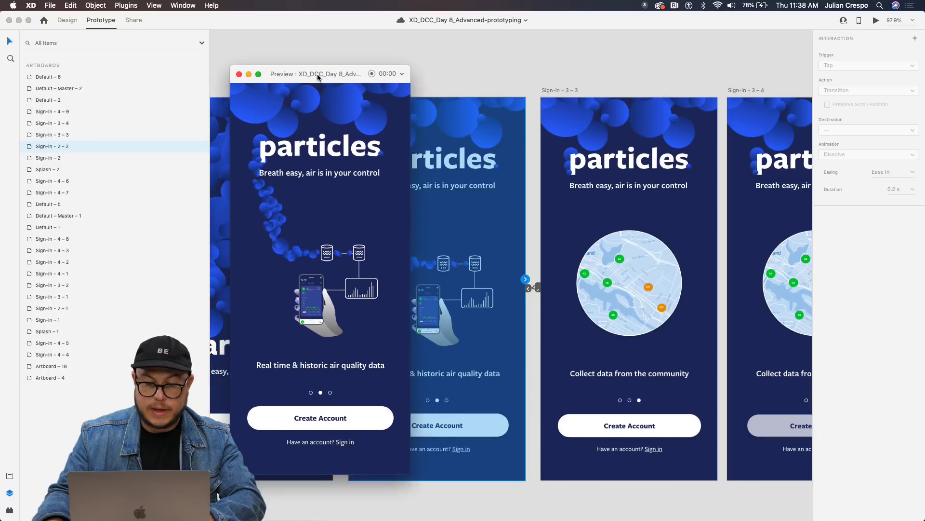
{"action": "left_click", "coordinate": [379, 280]}
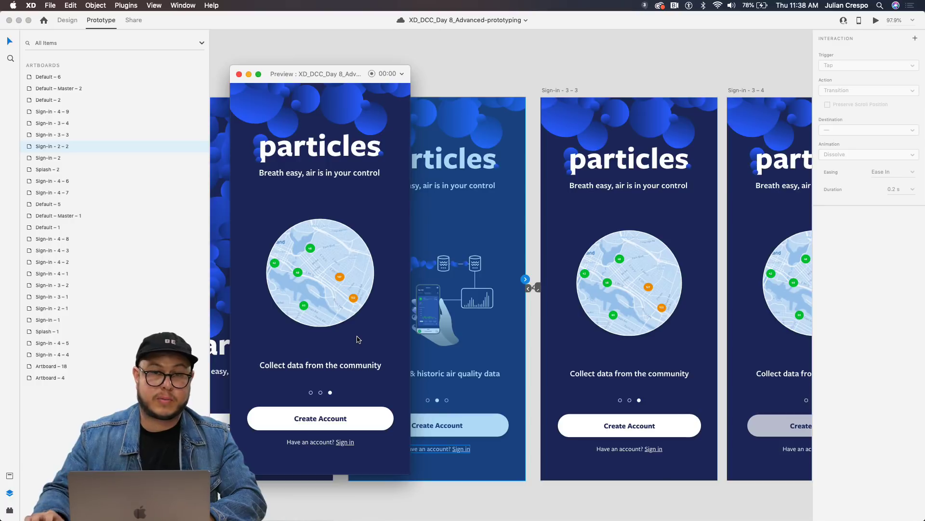
{"action": "left_click", "coordinate": [319, 431]}
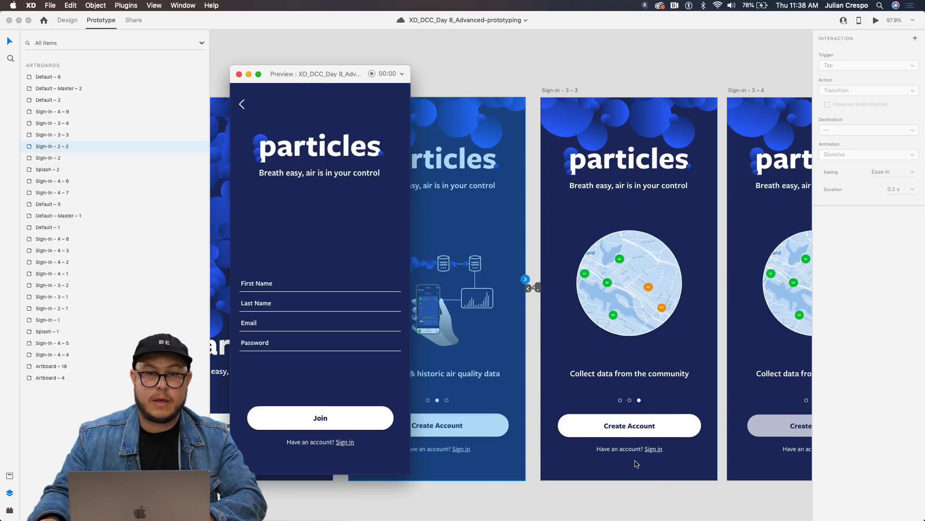
Close the preview and select the Sign-in – 3 – 3 artboard.
{"action": "left_click", "coordinate": [238, 74]}
{"action": "scroll", "coordinate": [507, 311], "scroll_direction": "right", "scroll_amount": 10}
{"action": "scroll", "coordinate": [507, 311], "scroll_direction": "down", "scroll_amount": 4}
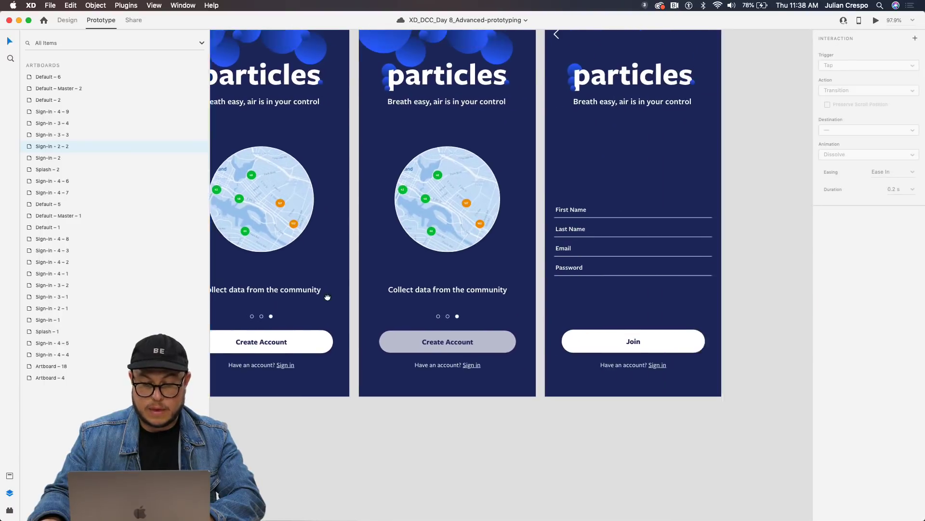
{"action": "scroll", "coordinate": [369, 351], "scroll_direction": "left", "scroll_amount": 3}
{"action": "scroll", "coordinate": [368, 351], "scroll_direction": "up", "scroll_amount": 2}
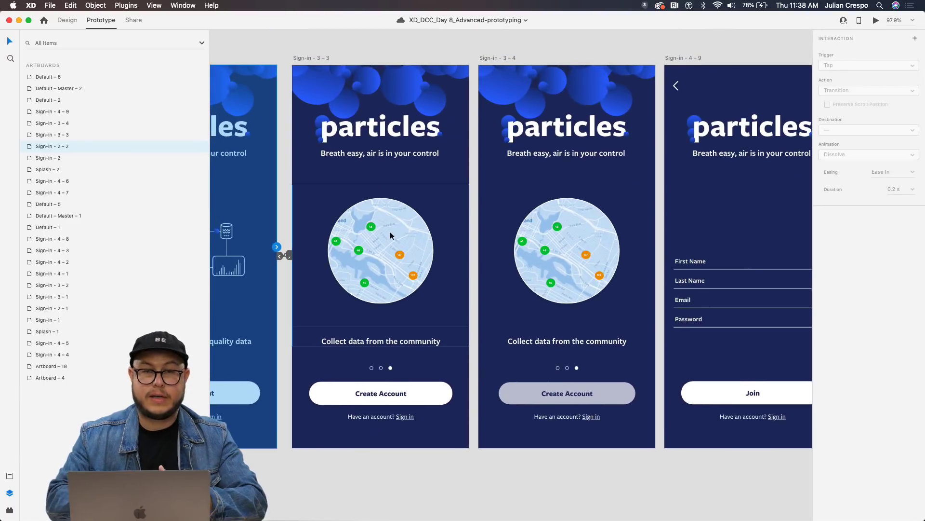
{"action": "left_click", "coordinate": [323, 59]}
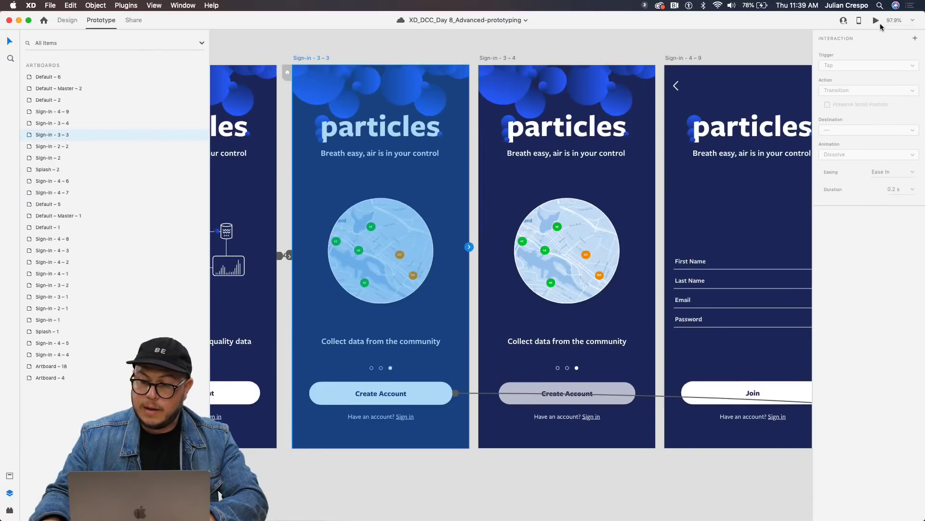
Start a preview from Sign-in – 3 – 3, the 'Collect data from the community' map slide.
{"action": "left_click", "coordinate": [876, 20]}
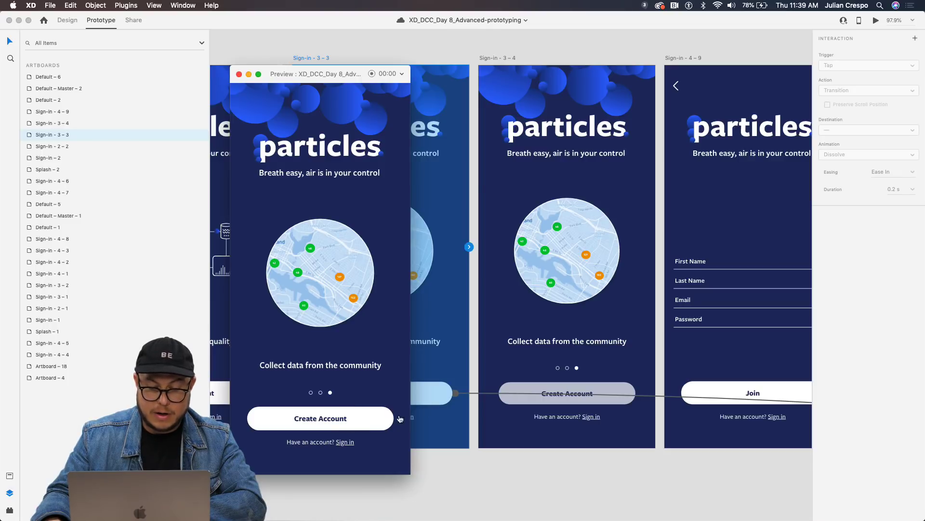
Inspect the Time trigger on the Sign-in – 3 – 4 artboard.
{"action": "left_click", "coordinate": [493, 58]}
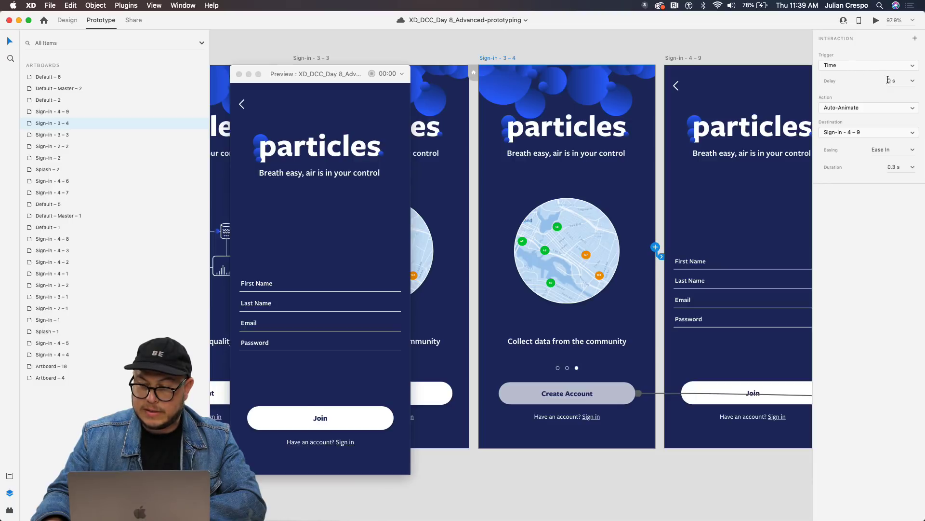
{"action": "left_click", "coordinate": [316, 60]}
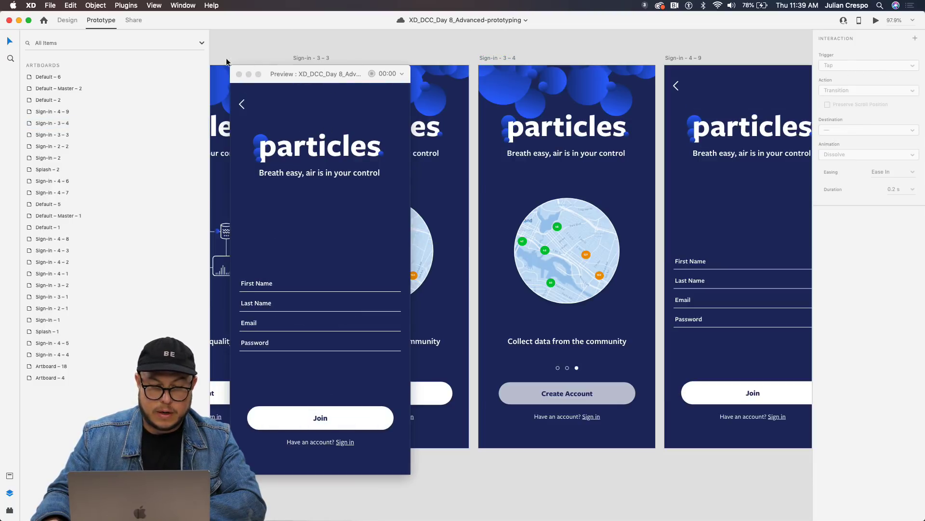
{"action": "scroll", "coordinate": [361, 56], "scroll_direction": "left", "scroll_amount": 5}
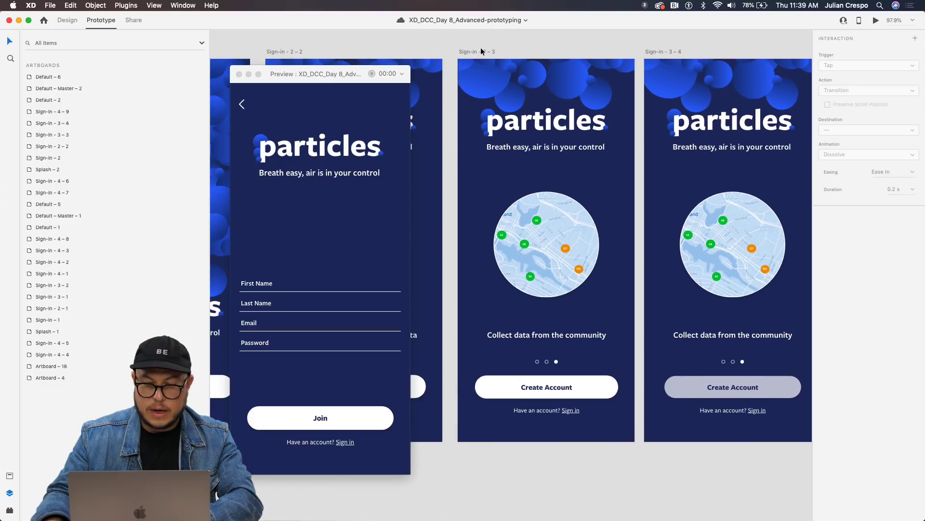
Select Sign-in – 3 – 3 and tap Create Account in the preview to reach the sign-up form.
{"action": "left_click", "coordinate": [482, 51]}
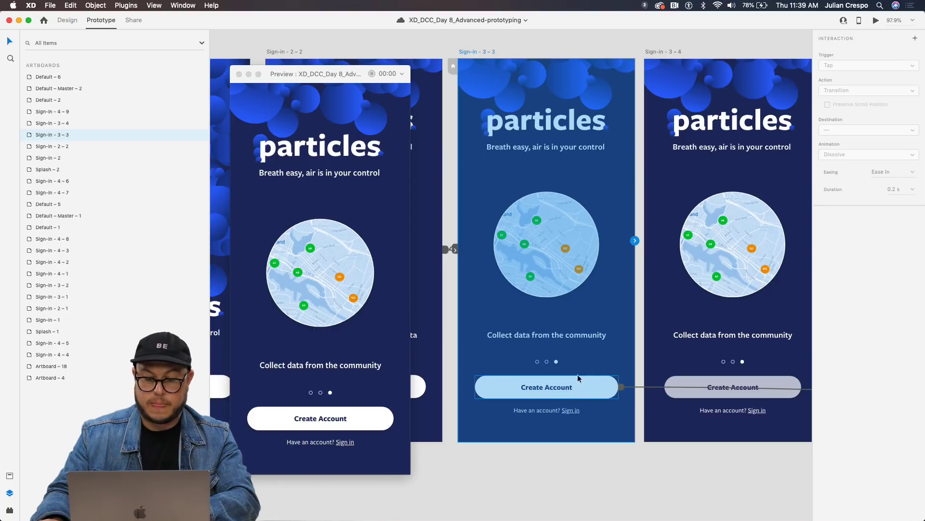
{"action": "scroll", "coordinate": [407, 62], "scroll_direction": "right", "scroll_amount": 2}
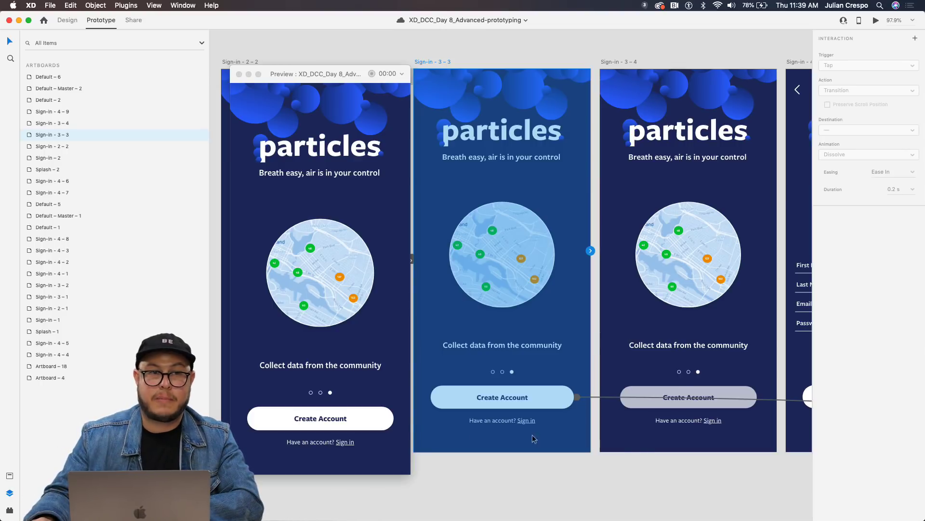
{"action": "left_click", "coordinate": [351, 422]}
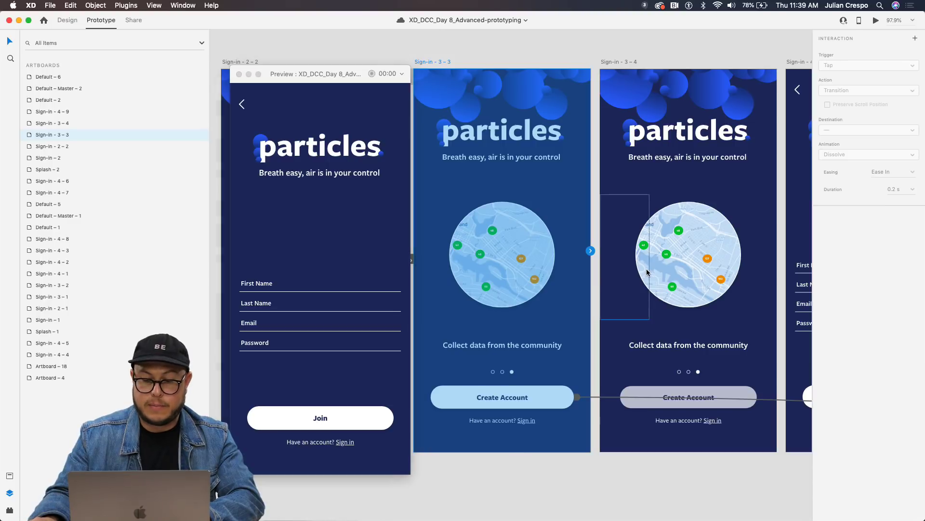
{"action": "left_click_drag", "start_coordinate": [624, 257], "coordinate": [603, 255]}
{"action": "scroll", "coordinate": [603, 256], "scroll_direction": "right", "scroll_amount": 5}
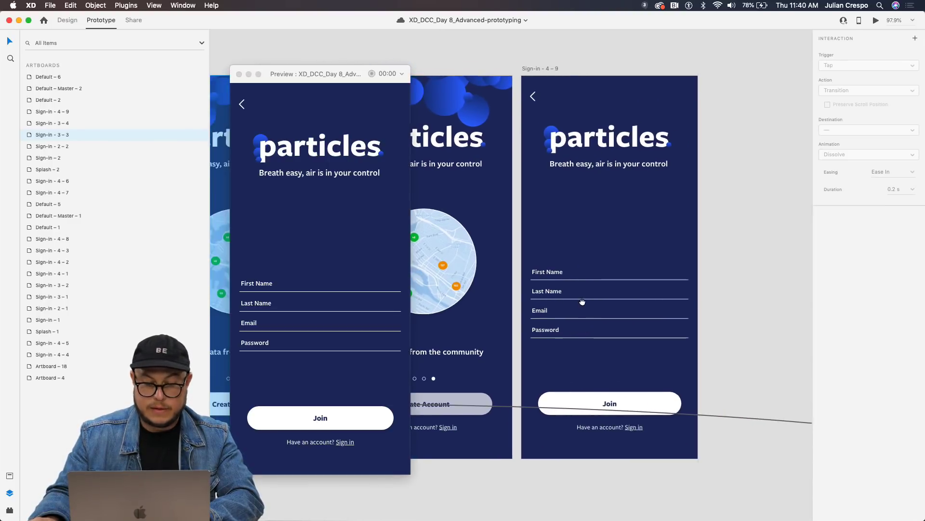
Move the preview window further to the left.
{"action": "scroll", "coordinate": [530, 328], "scroll_direction": "down", "scroll_amount": 5}
{"action": "left_click", "coordinate": [286, 74]}
{"action": "left_click_drag", "start_coordinate": [286, 73], "coordinate": [114, 64]}
{"action": "scroll", "coordinate": [525, 336], "scroll_direction": "up", "scroll_amount": 5}
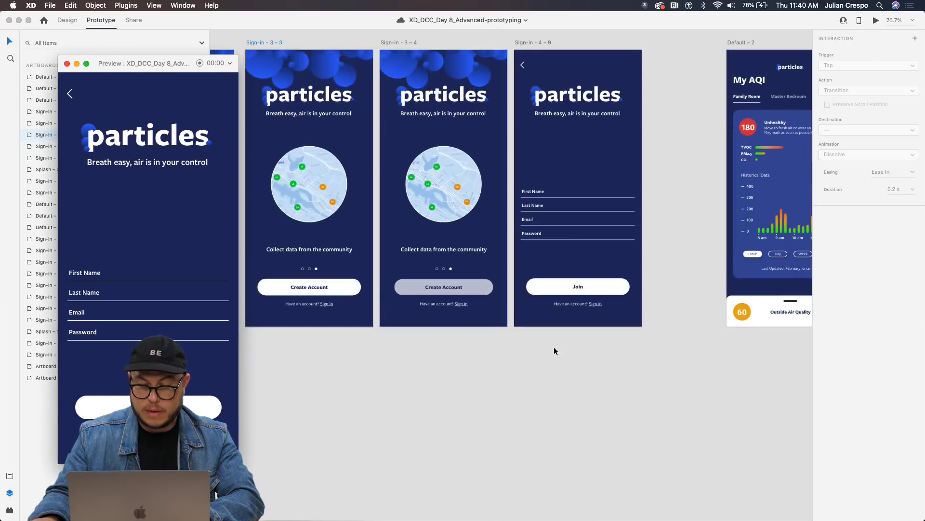
{"action": "scroll", "coordinate": [476, 383], "scroll_direction": "right", "scroll_amount": 5}
Duplicate the Sign-in – 4 – 9 sign-up artboard twice below the original.
{"action": "left_click", "coordinate": [413, 52]}
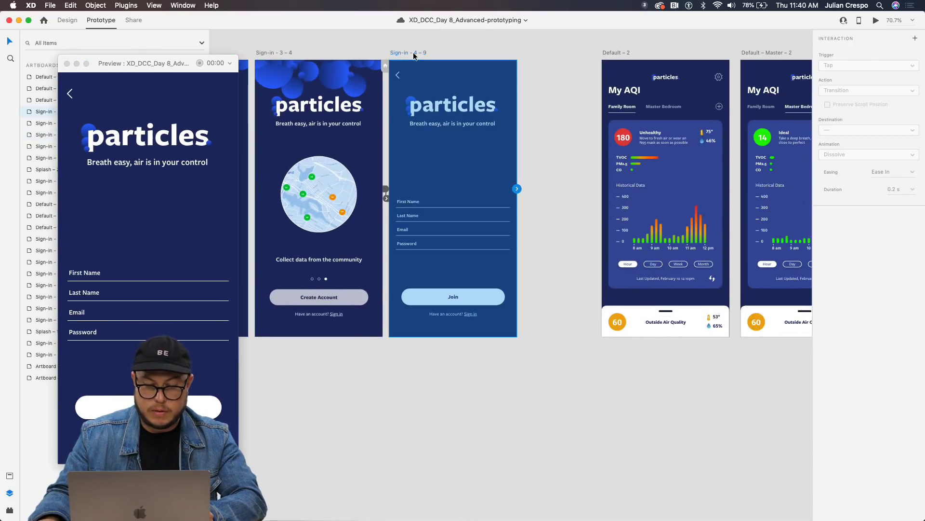
{"action": "left_click_drag", "start_coordinate": [413, 52], "coordinate": [440, 348]}
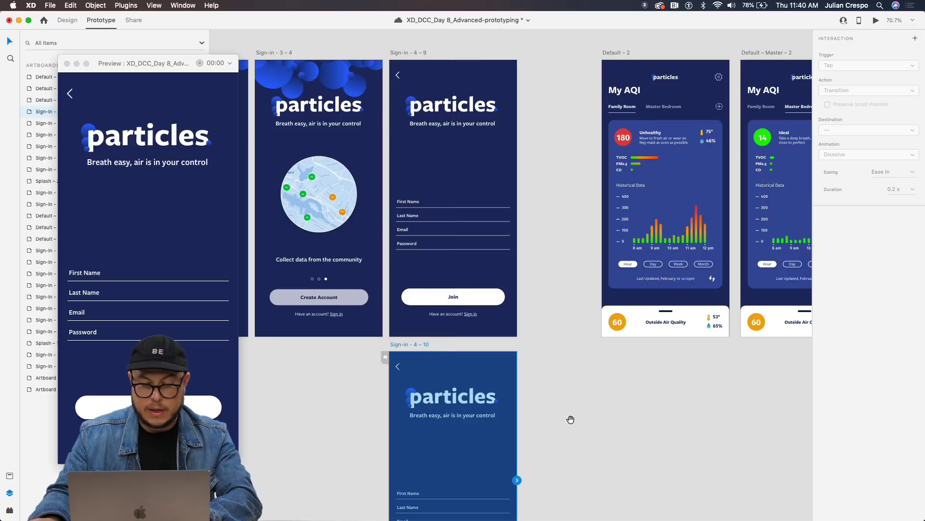
{"action": "scroll", "coordinate": [558, 411], "scroll_direction": "down", "scroll_amount": 5}
{"action": "left_click_drag", "start_coordinate": [412, 72], "coordinate": [413, 361]}
{"action": "scroll", "coordinate": [453, 272], "scroll_direction": "up", "scroll_amount": 5}
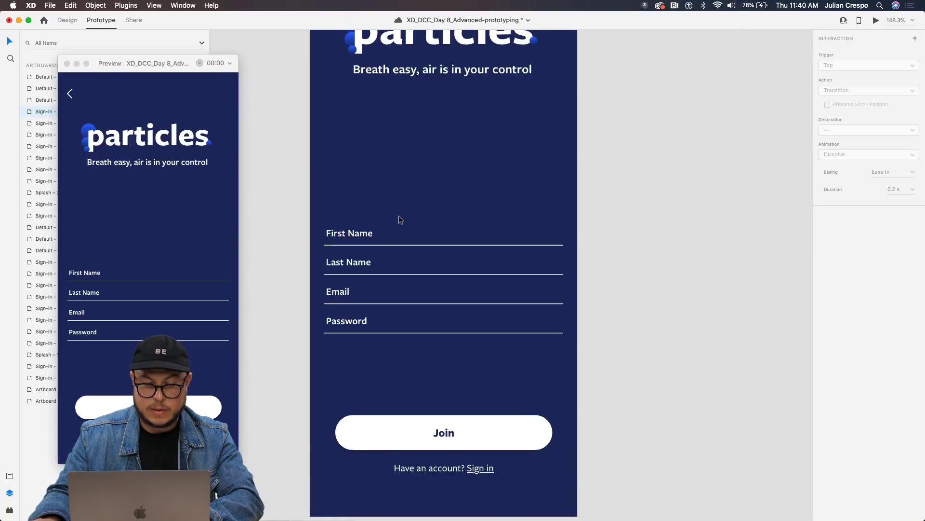
{"action": "scroll", "coordinate": [398, 215], "scroll_direction": "down", "scroll_amount": 5}
Replace the First Name, Last Name and Email placeholders with a sample name and e-mail address.
{"action": "left_click", "coordinate": [407, 206]}
{"action": "scroll", "coordinate": [406, 206], "scroll_direction": "up", "scroll_amount": 5}
{"action": "double_click", "coordinate": [346, 254]}
{"action": "double_click", "coordinate": [345, 255]}
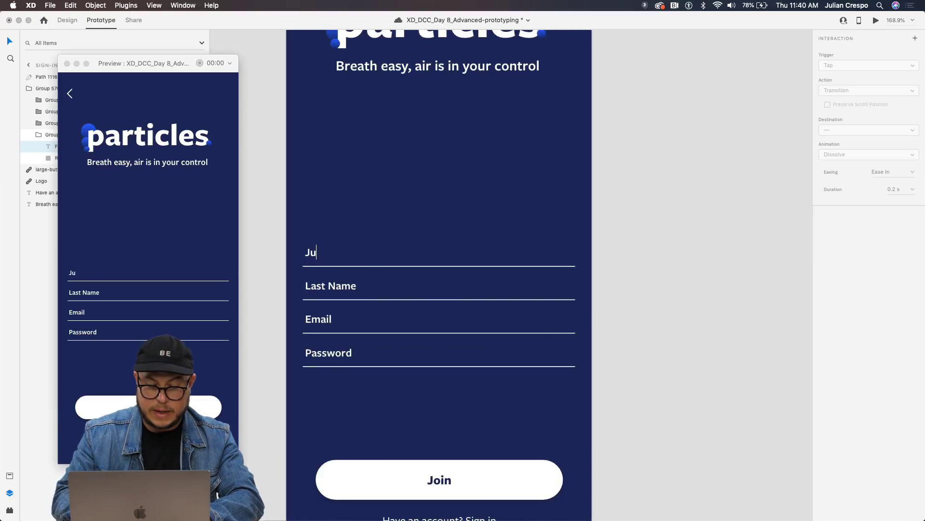
{"action": "double_click", "coordinate": [339, 289]}
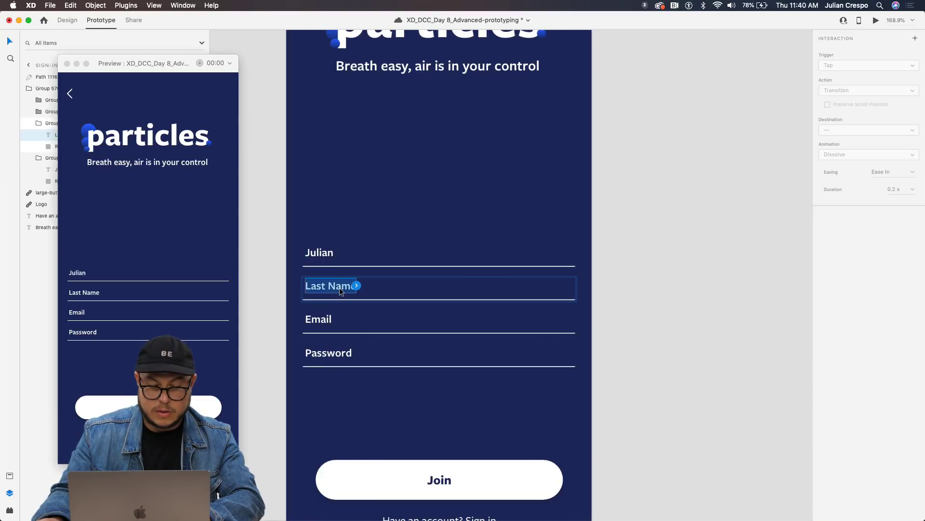
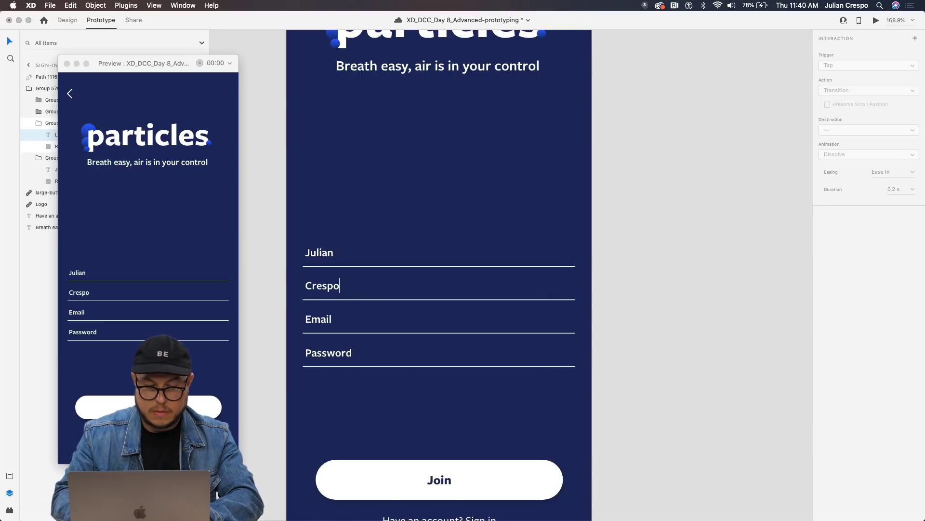
{"action": "double_click", "coordinate": [320, 320]}
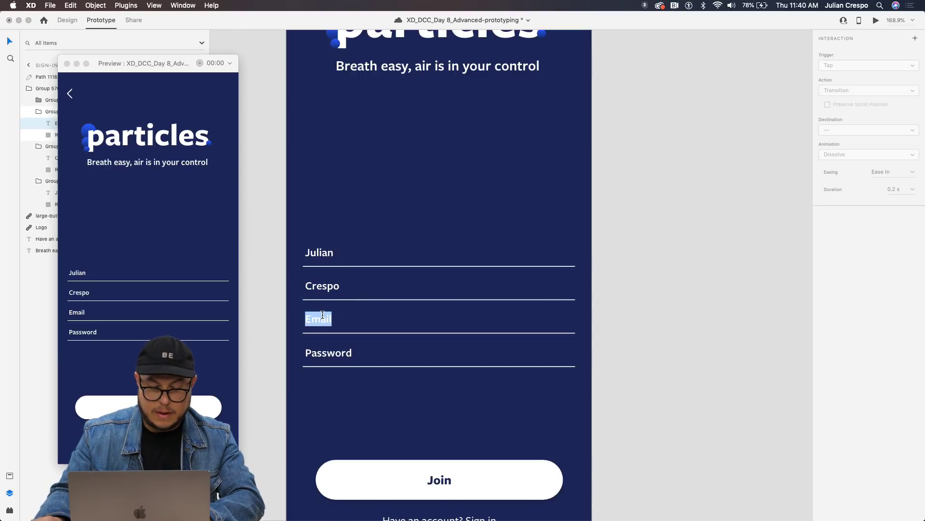
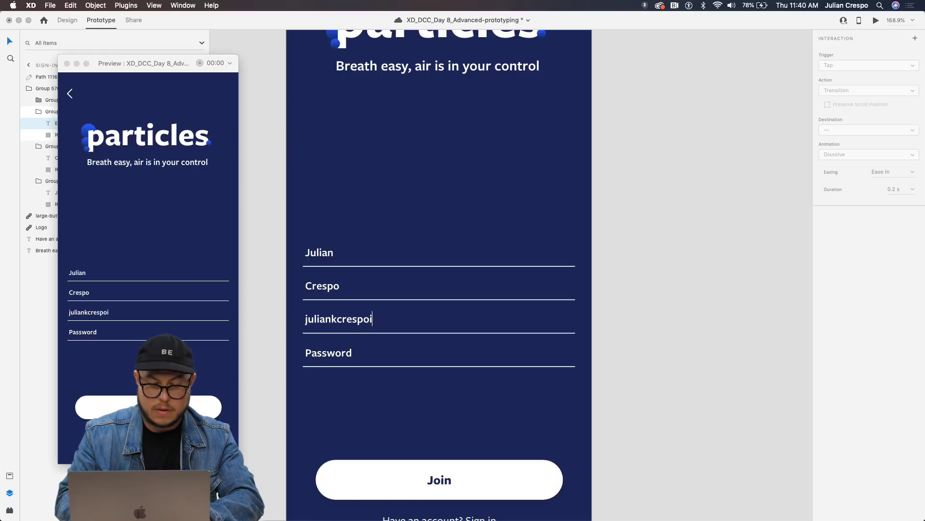
{"action": "key", "text": "Escape"}
Replace the Password placeholder with a sample password so it shows masked dots.
{"action": "double_click", "coordinate": [340, 355]}
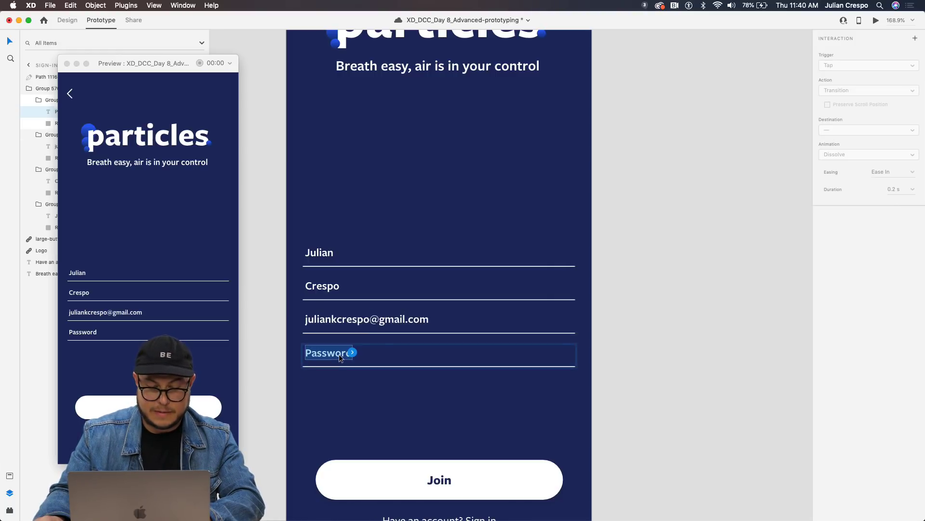
{"action": "type", "text": "pa"}
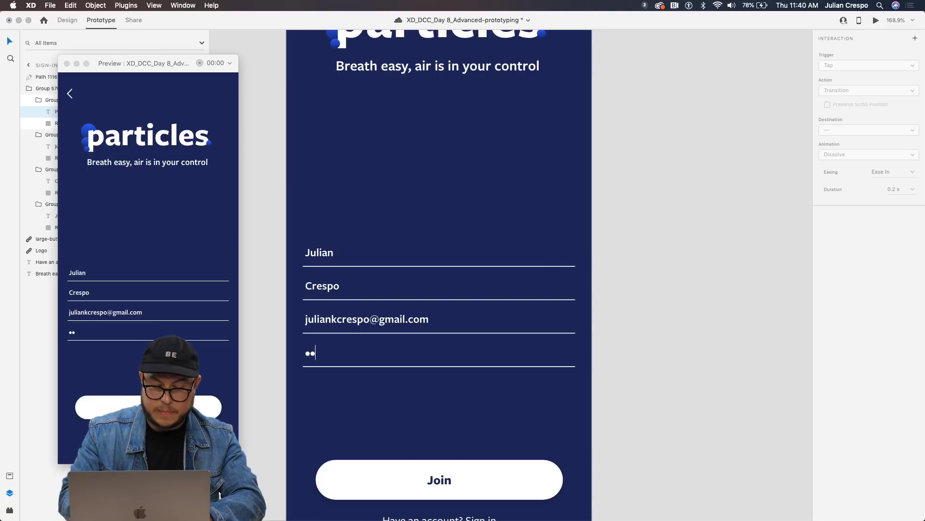
{"action": "type", "text": "word"}
{"action": "key", "text": "BackSpace"}
{"action": "key", "text": "BackSpace"}
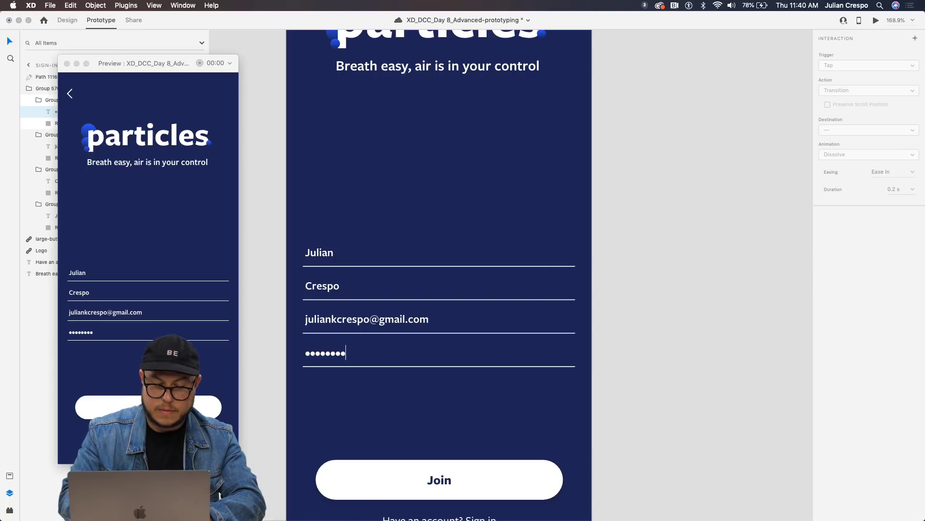
{"action": "type", "text": "1"}
{"action": "key", "text": "Return"}
{"action": "type", "text": "1"}
{"action": "key", "text": "Return"}
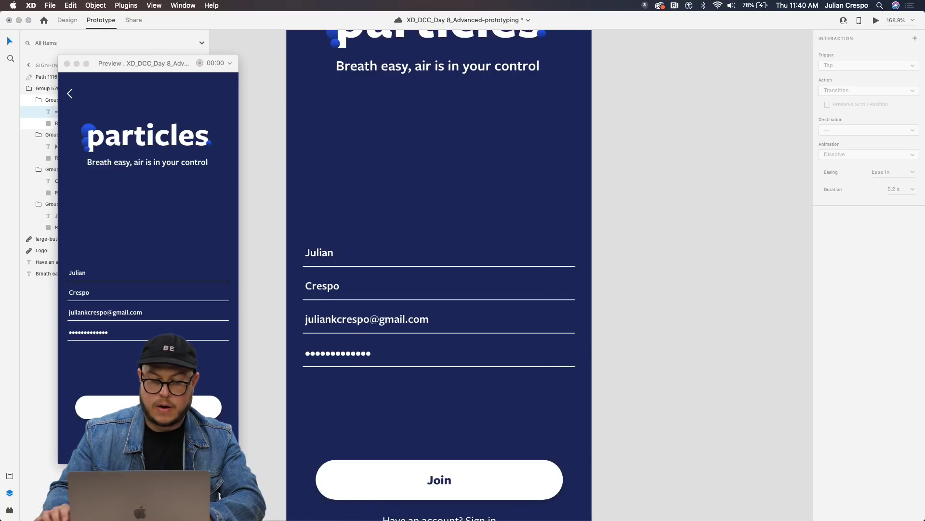
{"action": "scroll", "coordinate": [626, 332], "scroll_direction": "down", "scroll_amount": 5}
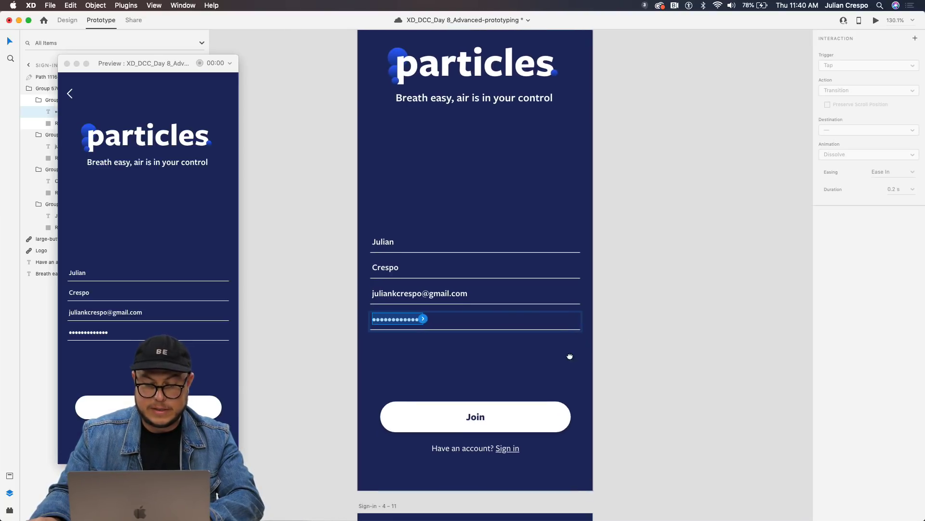
{"action": "scroll", "coordinate": [655, 293], "scroll_direction": "down", "scroll_amount": 5}
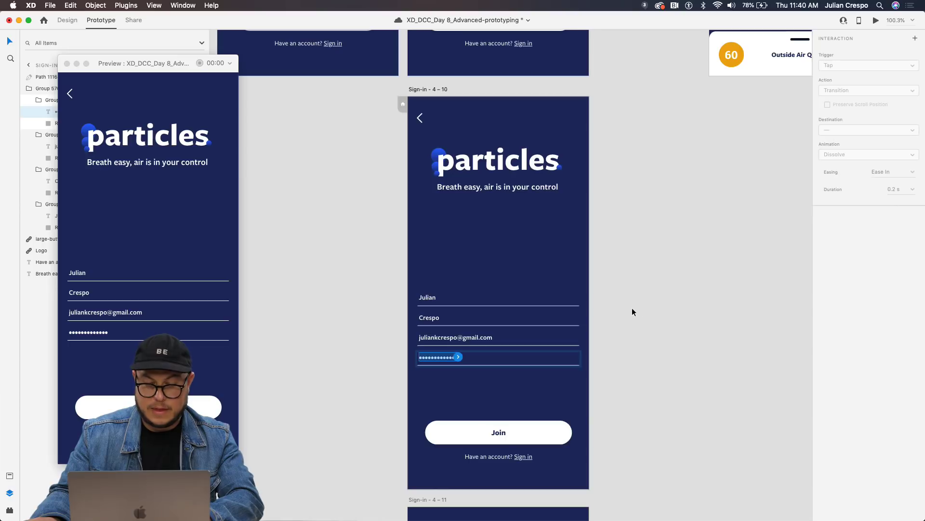
{"action": "key", "text": "super+3"}
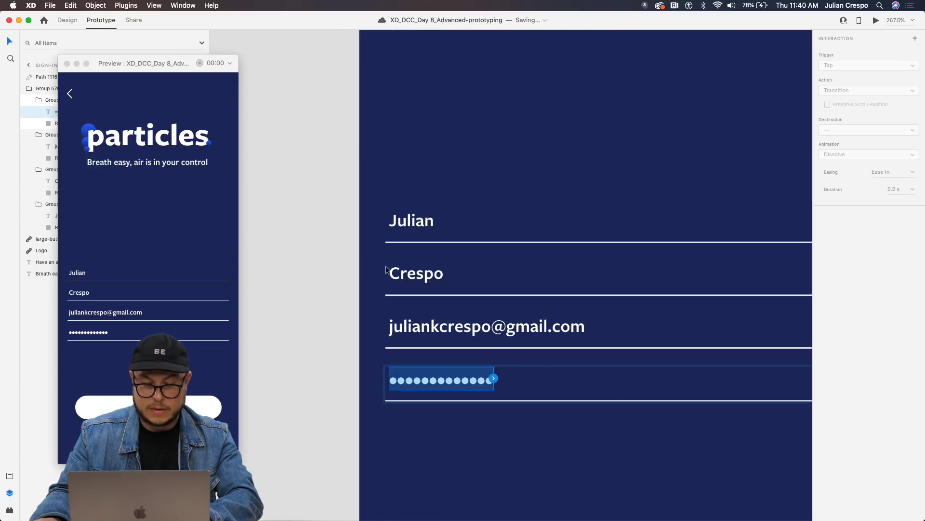
Draw a borderless rectangle over the first-name text, filled with the navy background colour.
{"action": "left_click", "coordinate": [384, 202]}
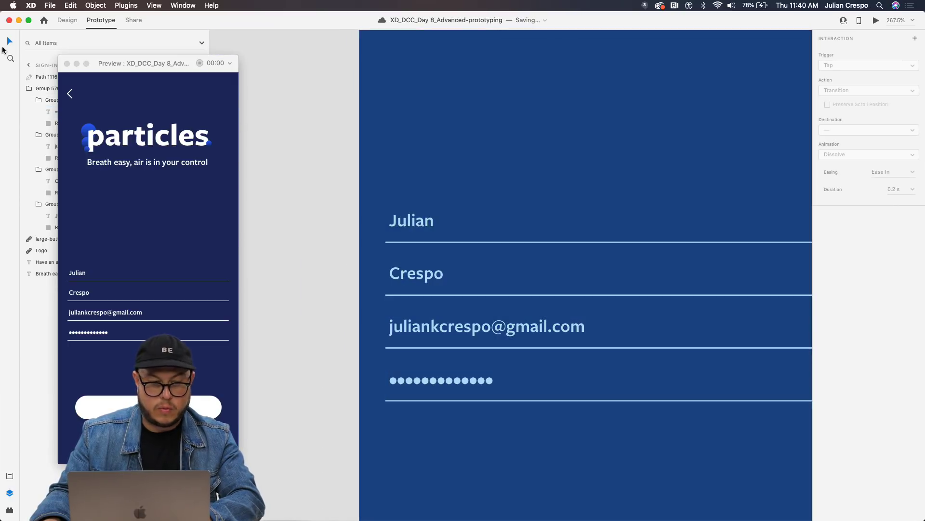
{"action": "left_click", "coordinate": [68, 20]}
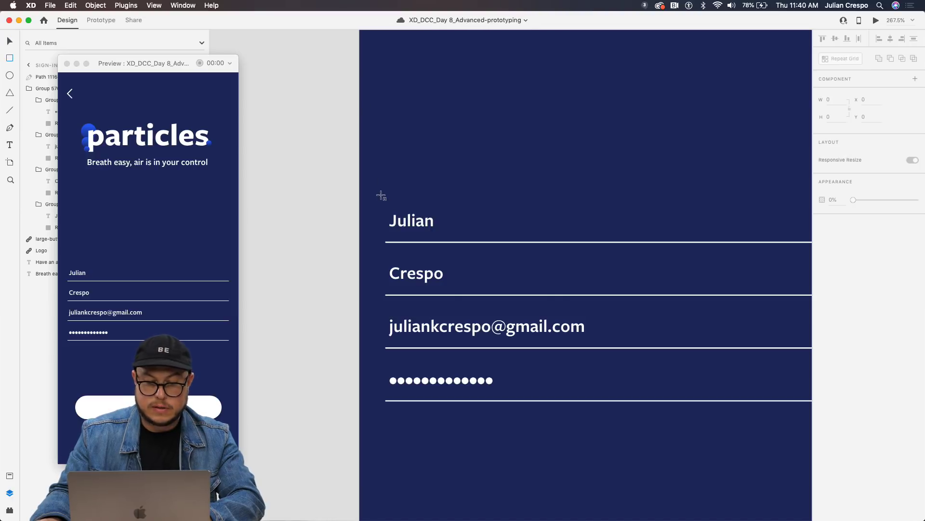
{"action": "mouse_move", "coordinate": [385, 198]}
{"action": "left_mouse_down"}
{"action": "mouse_move", "coordinate": [409, 223]}
{"action": "mouse_move", "coordinate": [454, 240]}
{"action": "left_mouse_up"}
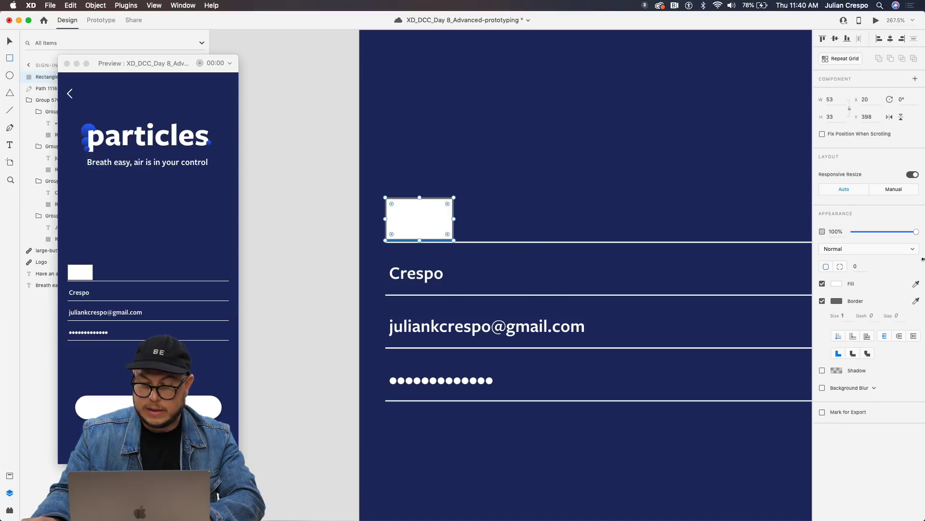
{"action": "left_click", "coordinate": [822, 301]}
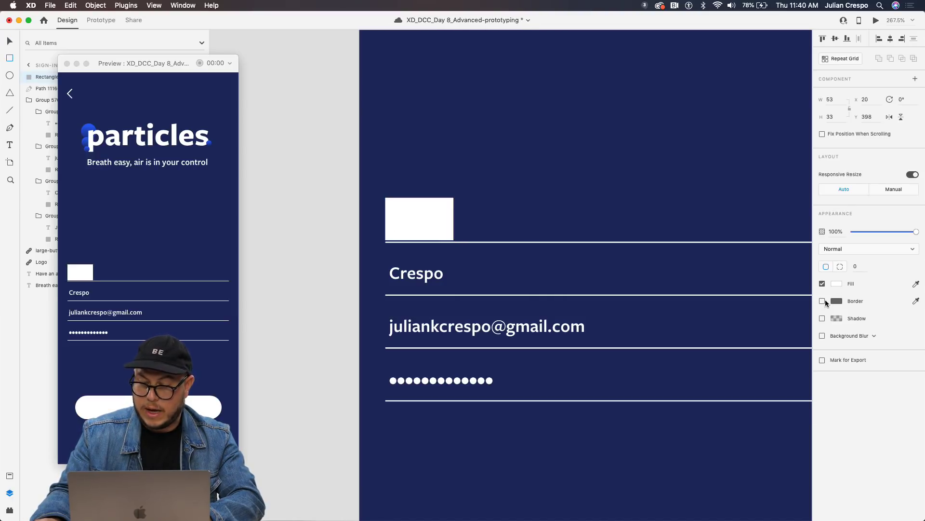
{"action": "left_click", "coordinate": [916, 283]}
{"action": "left_click", "coordinate": [627, 179]}
Copy the cover rectangle down over the other fields and widen the email cover to fit.
{"action": "key", "text": "v"}
{"action": "left_click_drag", "start_coordinate": [429, 212], "coordinate": [482, 378]}
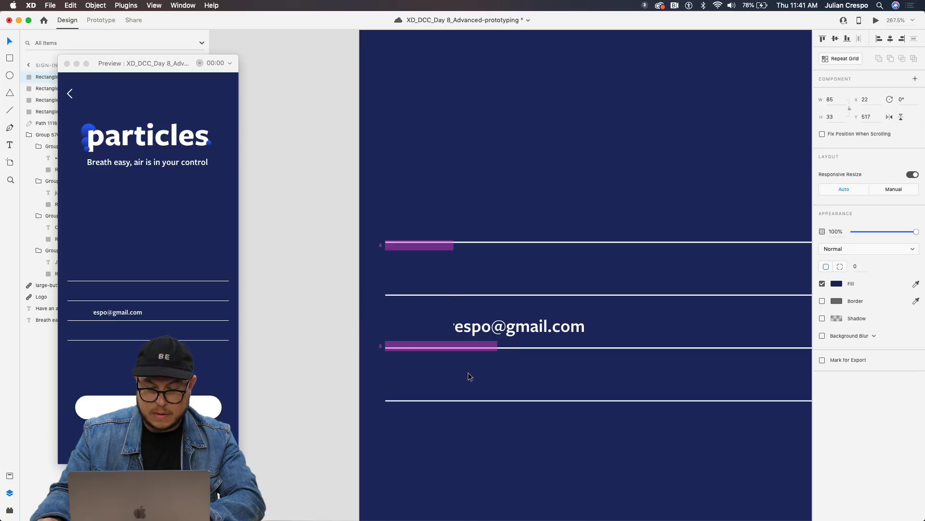
{"action": "left_click", "coordinate": [426, 328]}
{"action": "left_click_drag", "start_coordinate": [454, 320], "coordinate": [590, 325]}
{"action": "scroll", "coordinate": [538, 326], "scroll_direction": "down", "scroll_amount": 5}
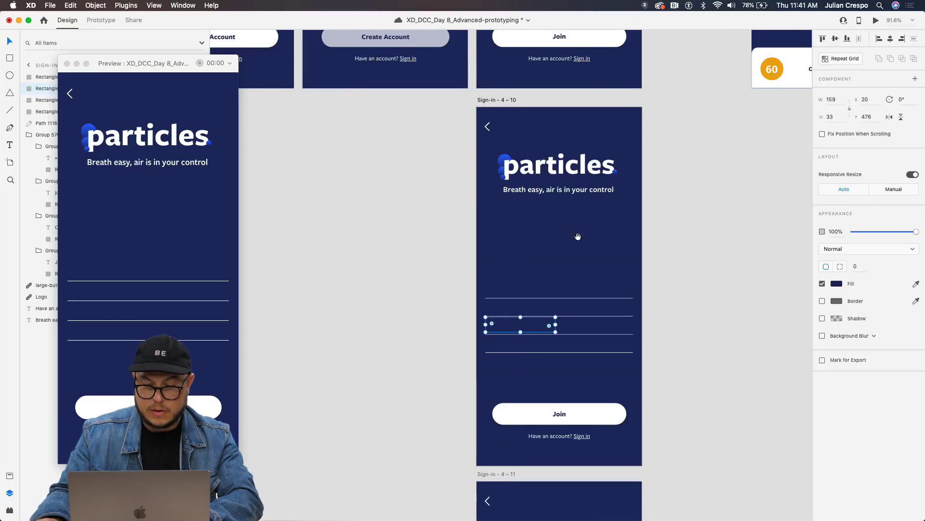
Link the four-field group on Sign-in – 4 – 9 to Sign-in – 4 – 10 with Tap, 0.3 s Auto-Animate.
{"action": "scroll", "coordinate": [579, 238], "scroll_direction": "down", "scroll_amount": 1}
{"action": "left_click", "coordinate": [696, 228]}
{"action": "scroll", "coordinate": [695, 227], "scroll_direction": "up", "scroll_amount": 6}
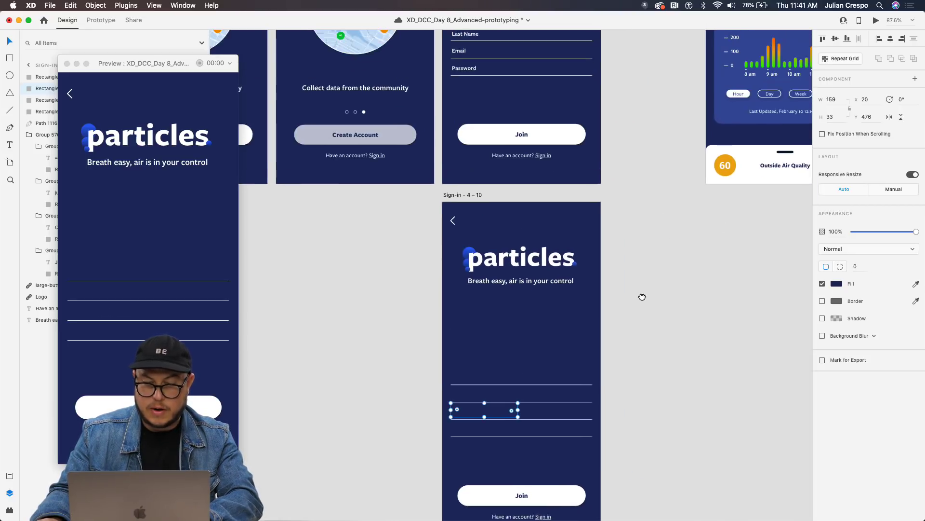
{"action": "scroll", "coordinate": [478, 262], "scroll_direction": "up", "scroll_amount": 7}
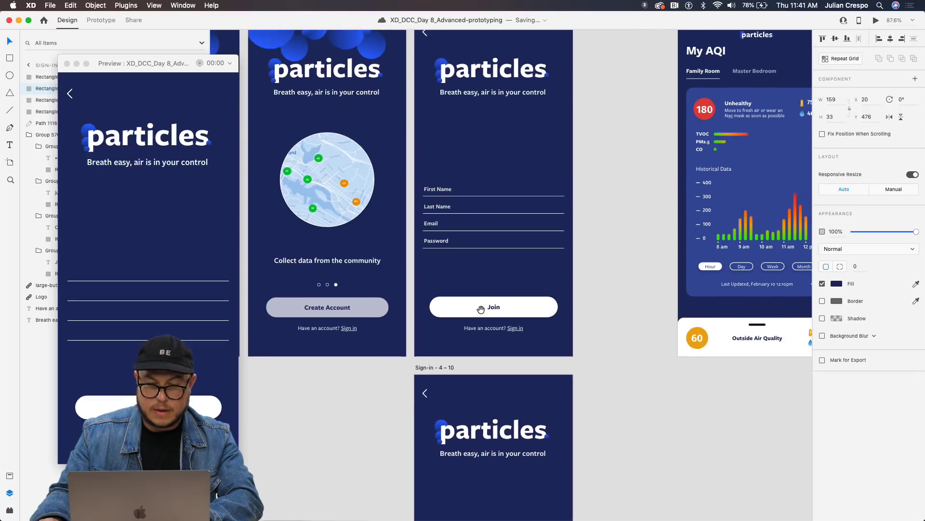
{"action": "scroll", "coordinate": [426, 81], "scroll_direction": "down", "scroll_amount": 3}
{"action": "double_click", "coordinate": [435, 189]}
{"action": "left_click", "coordinate": [573, 248]}
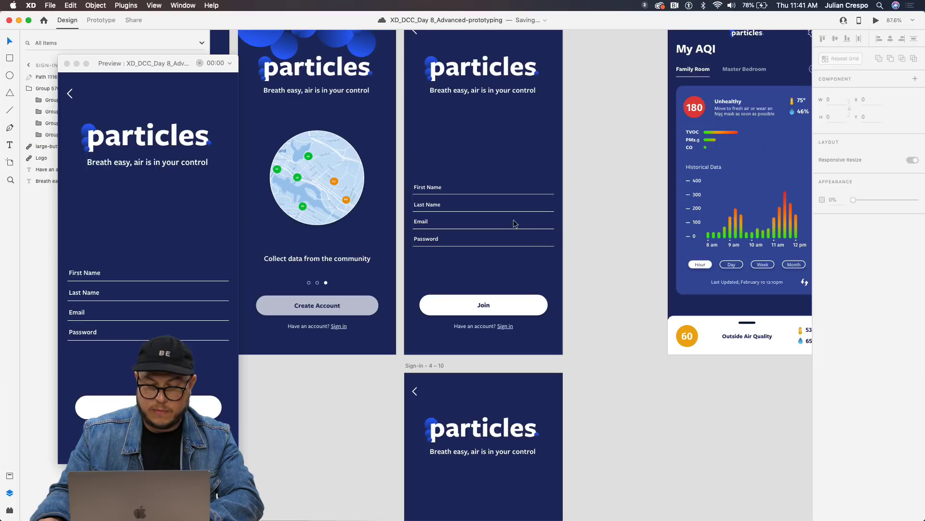
{"action": "left_click", "coordinate": [451, 213]}
{"action": "scroll", "coordinate": [613, 56], "scroll_direction": "down", "scroll_amount": 4}
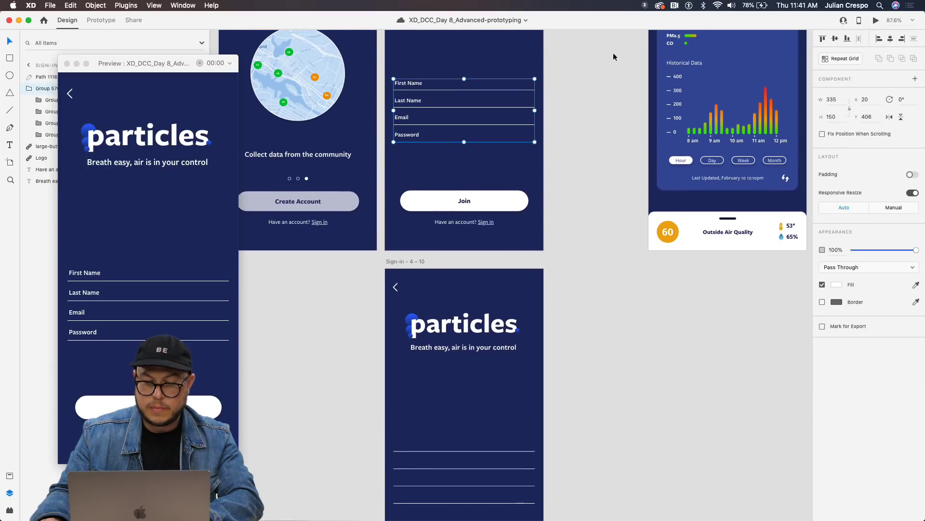
{"action": "left_click", "coordinate": [99, 22]}
{"action": "left_click_drag", "start_coordinate": [535, 111], "coordinate": [463, 366]}
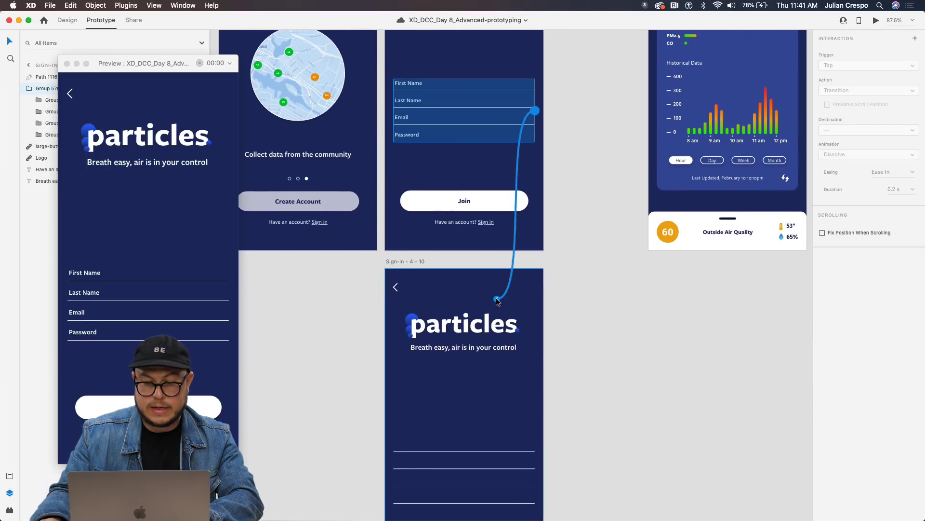
{"action": "scroll", "coordinate": [586, 187], "scroll_direction": "down", "scroll_amount": 4}
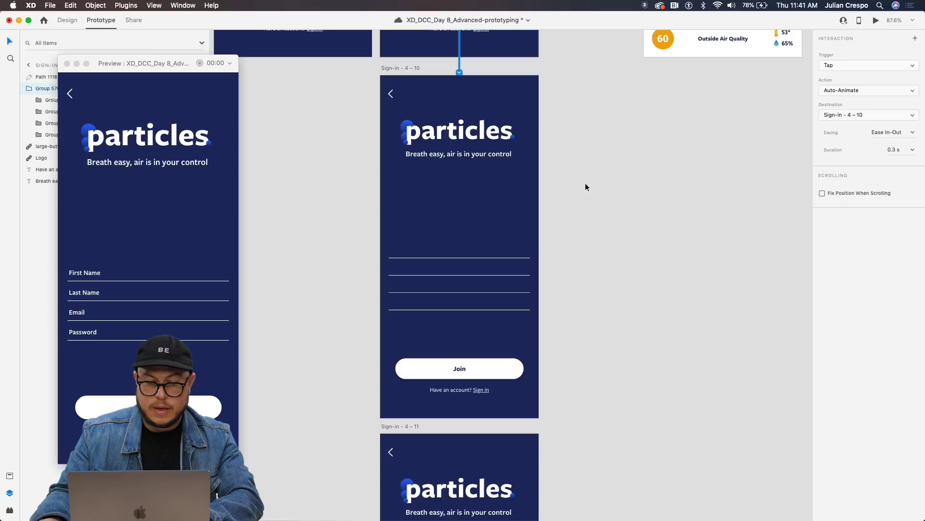
Select all four navy cover rectangles and reveal the field text beneath them.
{"action": "left_click", "coordinate": [407, 249]}
{"action": "left_click", "coordinate": [400, 267]}
{"action": "left_click", "coordinate": [400, 250], "text": "shift"}
{"action": "left_click", "coordinate": [410, 284], "text": "shift"}
{"action": "left_click", "coordinate": [404, 301], "text": "shift"}
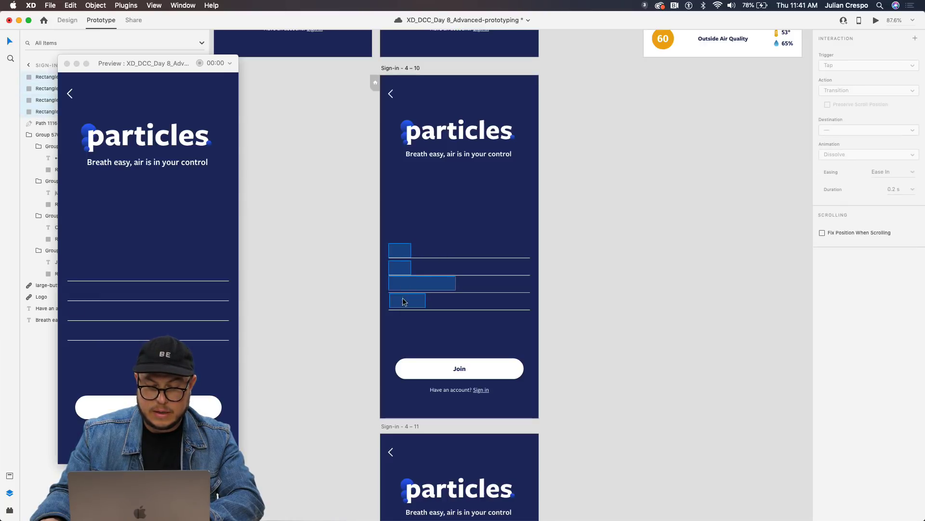
{"action": "key", "text": "0"}
{"action": "key", "text": "0"}
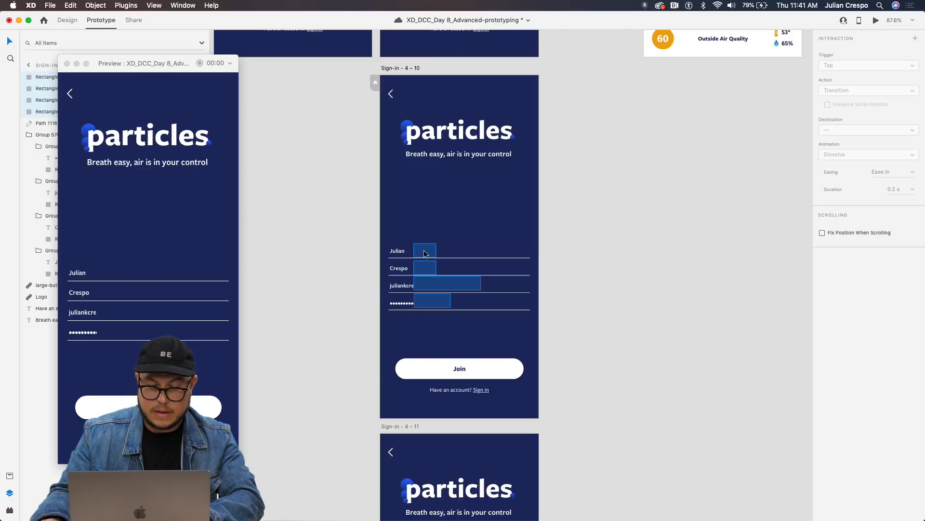
Select Sign-in – 4 – 9 and bring up the preview to play its transition to Sign-in – 4 – 10.
{"action": "key", "text": "Escape"}
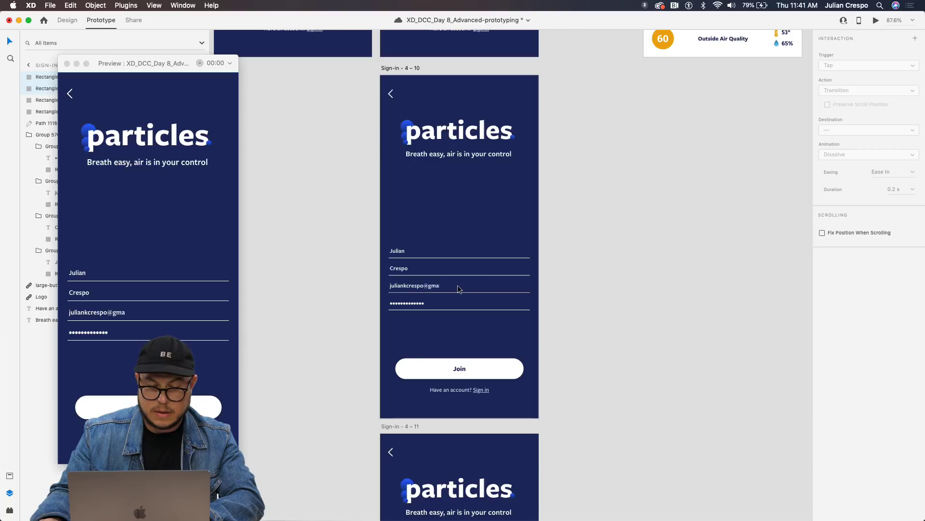
{"action": "scroll", "coordinate": [596, 291], "scroll_direction": "down", "scroll_amount": 3}
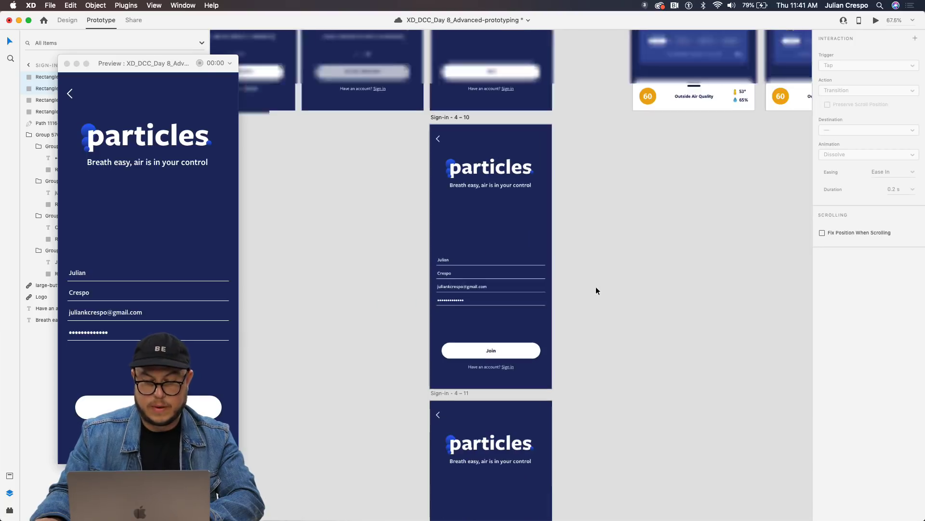
{"action": "left_click_drag", "start_coordinate": [641, 222], "coordinate": [637, 253]}
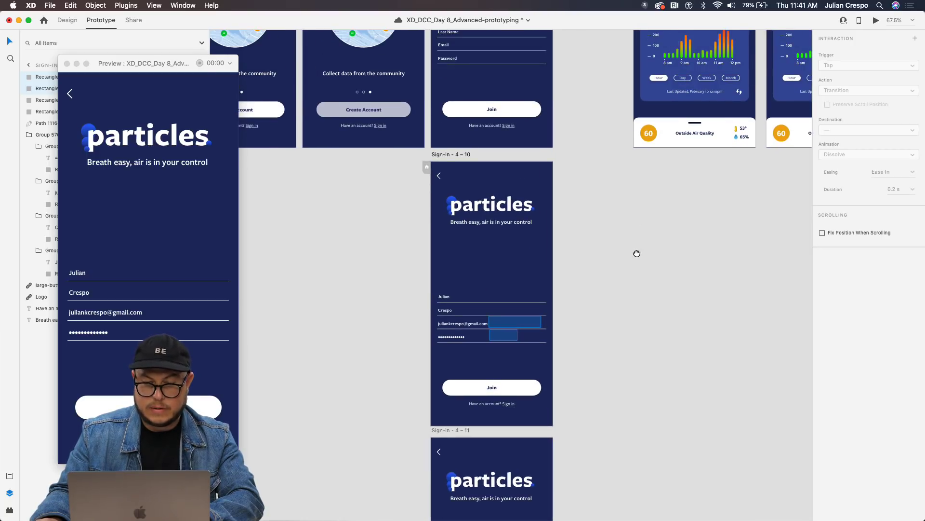
{"action": "scroll", "coordinate": [498, 318], "scroll_direction": "up", "scroll_amount": 3}
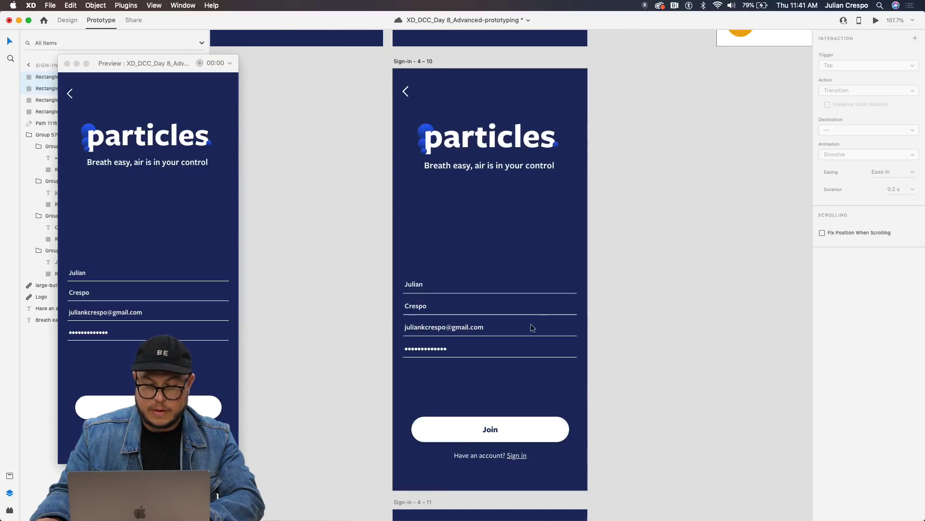
{"action": "scroll", "coordinate": [614, 317], "scroll_direction": "down", "scroll_amount": 3}
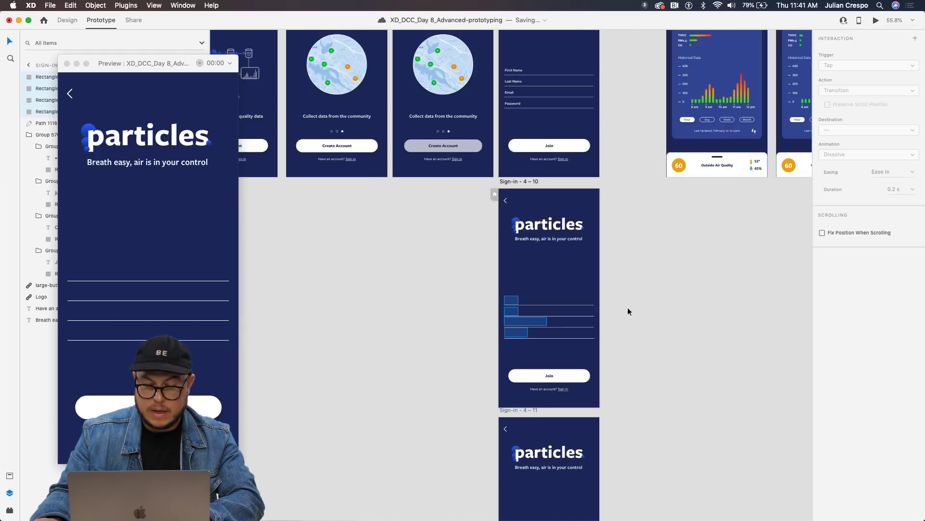
{"action": "scroll", "coordinate": [642, 267], "scroll_direction": "down", "scroll_amount": 2}
{"action": "scroll", "coordinate": [579, 213], "scroll_direction": "up", "scroll_amount": 2}
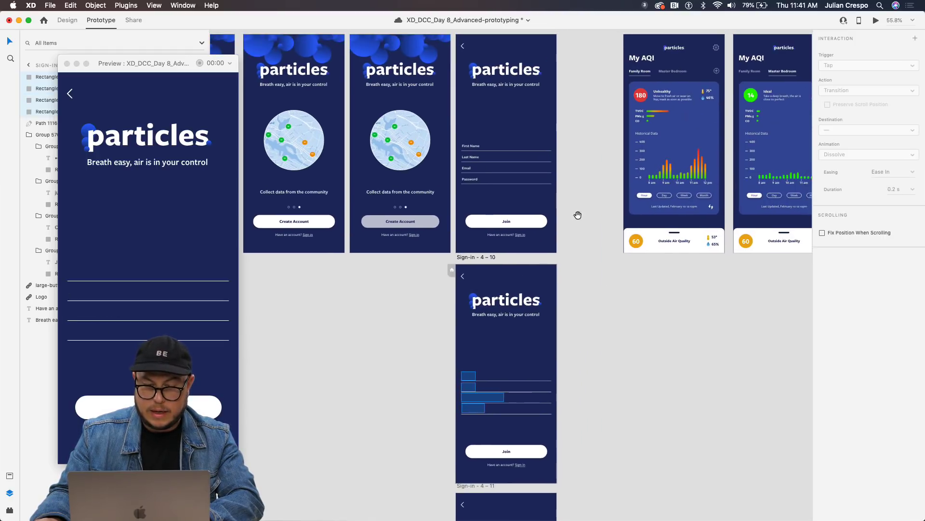
{"action": "left_click", "coordinate": [482, 42]}
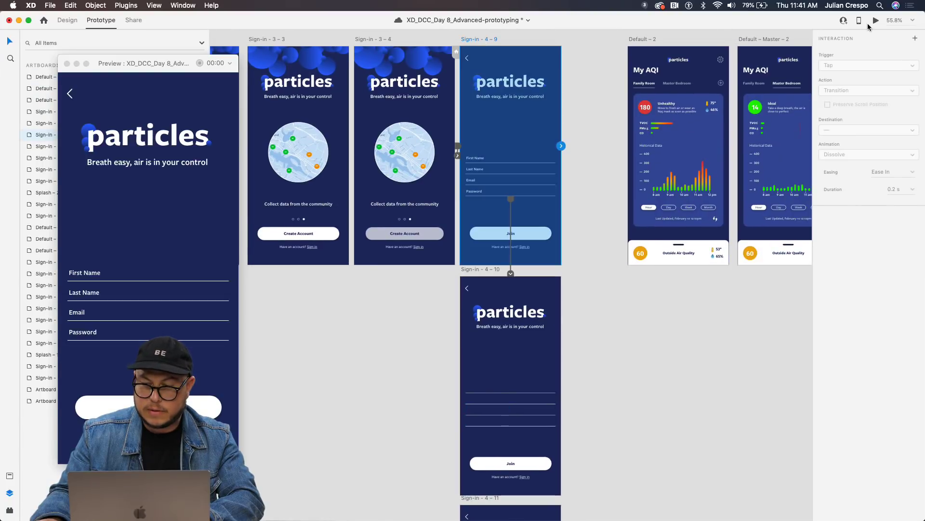
{"action": "left_click", "coordinate": [875, 21]}
Copy the four field rectangles from Sign-in – 4 – 10 and paste them onto Sign-in – 4 – 11.
{"action": "left_click", "coordinate": [90, 280]}
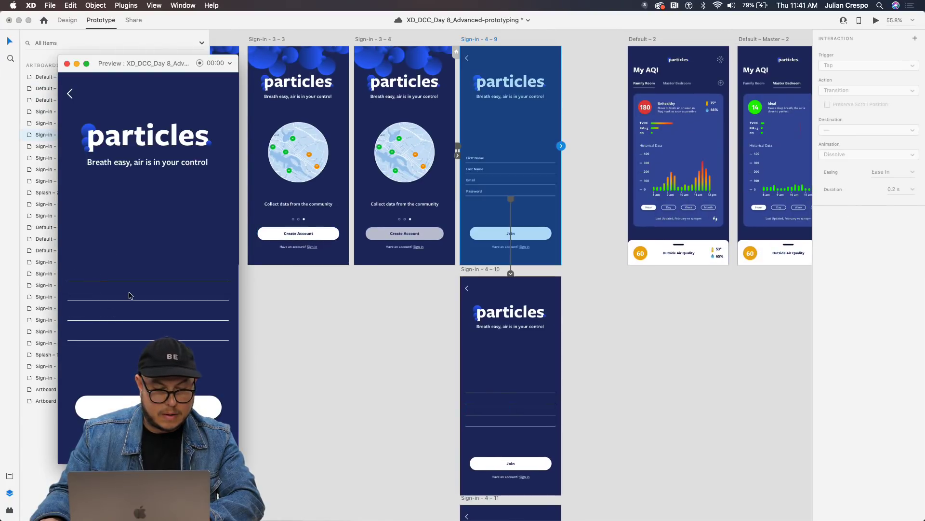
{"action": "left_click", "coordinate": [568, 395]}
{"action": "scroll", "coordinate": [568, 394], "scroll_direction": "down", "scroll_amount": 5}
{"action": "scroll", "coordinate": [567, 394], "scroll_direction": "right", "scroll_amount": 2}
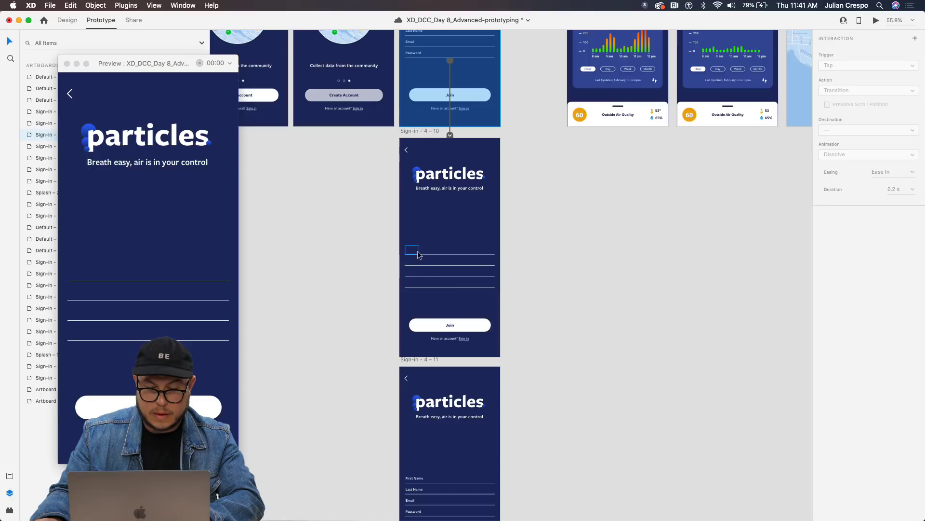
{"action": "scroll", "coordinate": [520, 314], "scroll_direction": "down", "scroll_amount": 4}
{"action": "scroll", "coordinate": [520, 314], "scroll_direction": "right", "scroll_amount": 1}
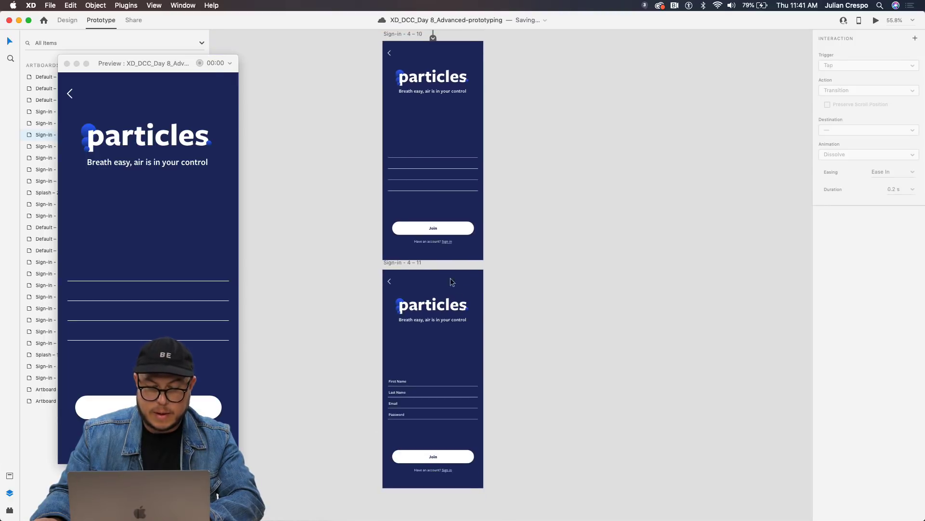
{"action": "left_click_drag", "start_coordinate": [395, 147], "coordinate": [399, 186]}
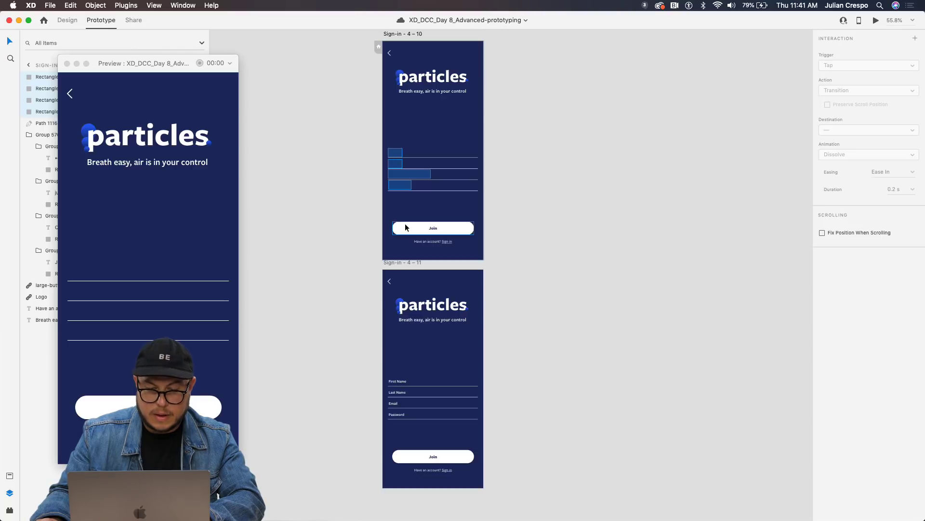
{"action": "key", "text": "super+z"}
{"action": "key", "text": "super+shift+z"}
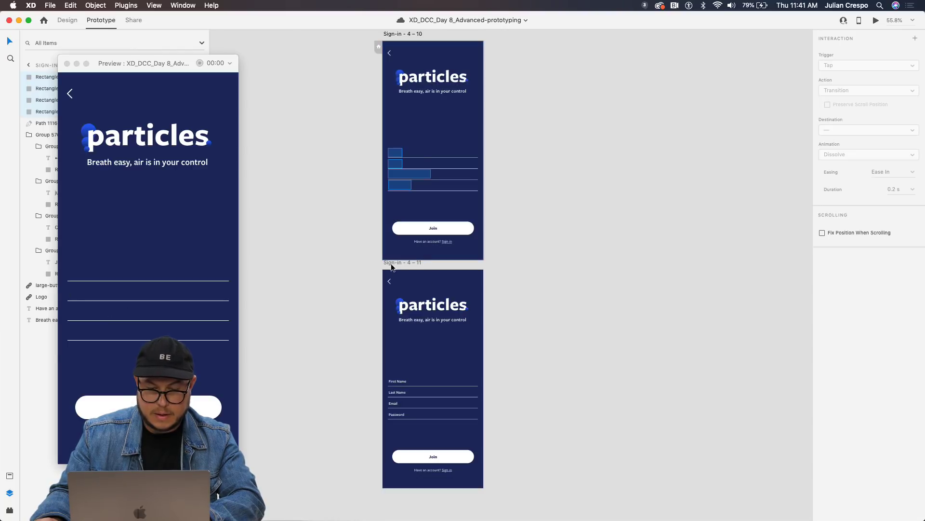
{"action": "left_click", "coordinate": [393, 268]}
{"action": "key", "text": "super+v"}
Delete the Sign-in – 4 – 11 screen.
{"action": "scroll", "coordinate": [380, 253], "scroll_direction": "down", "scroll_amount": 3}
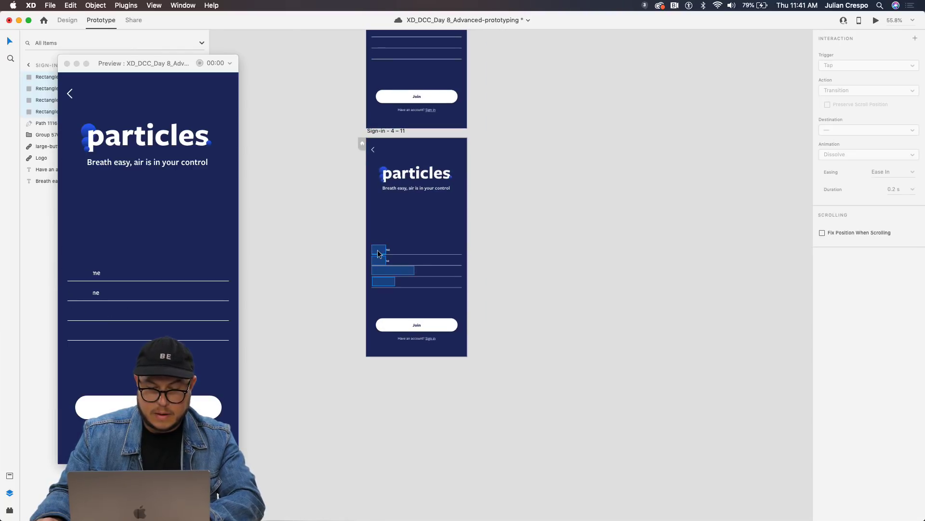
{"action": "left_click_drag", "start_coordinate": [403, 178], "coordinate": [410, 322]}
{"action": "left_click", "coordinate": [393, 276]}
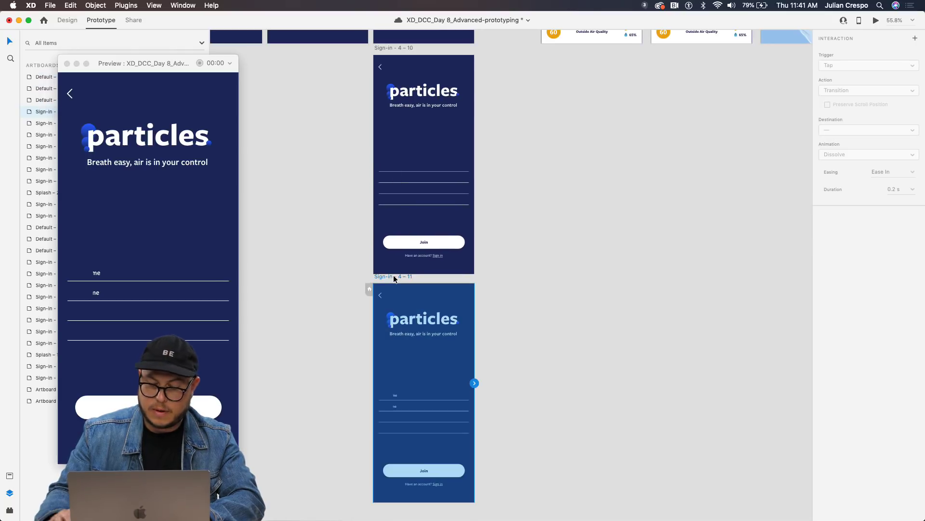
{"action": "key", "text": "Delete"}
Select field rectangles on Sign-in – 4 – 10, then replay the preview past the sign-in form.
{"action": "scroll", "coordinate": [429, 299], "scroll_direction": "up", "scroll_amount": 3}
{"action": "scroll", "coordinate": [392, 331], "scroll_direction": "up", "scroll_amount": 5}
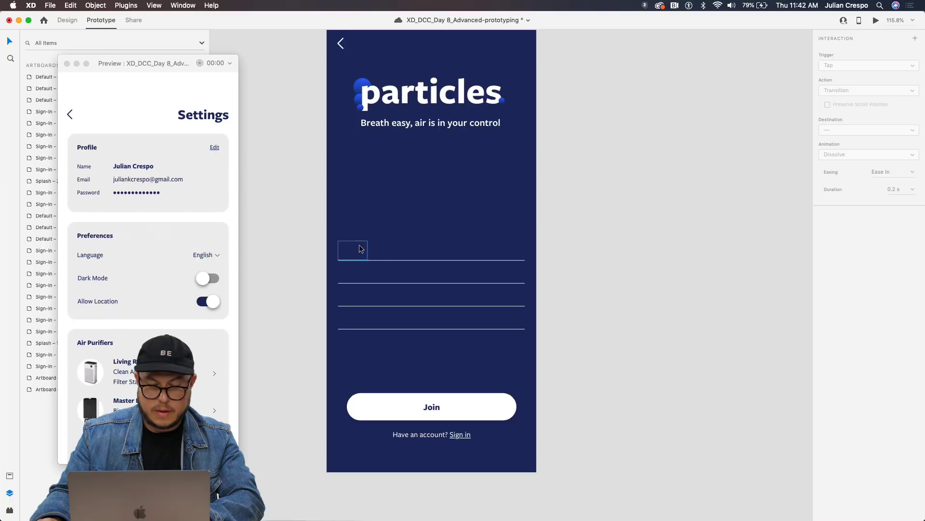
{"action": "left_click", "coordinate": [361, 247]}
{"action": "left_click", "coordinate": [358, 269], "text": "shift"}
{"action": "left_click", "coordinate": [357, 295], "text": "shift"}
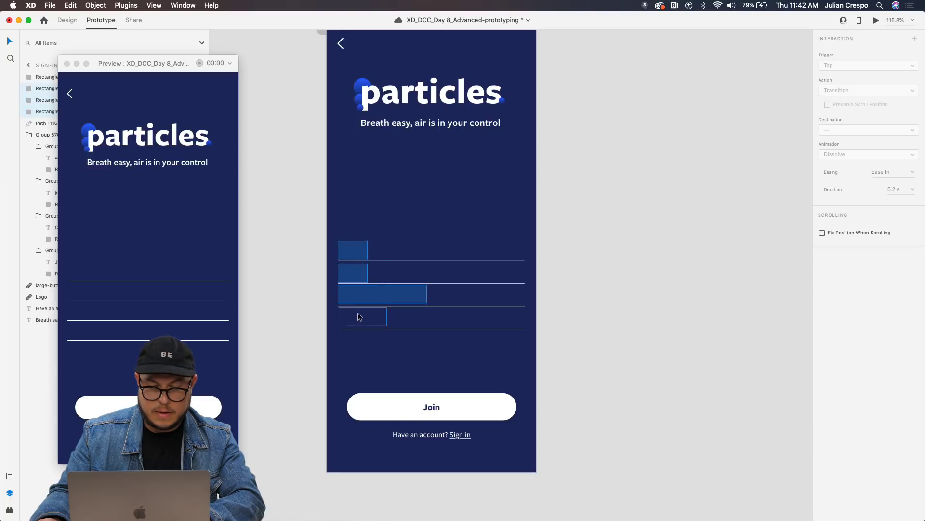
{"action": "scroll", "coordinate": [391, 256], "scroll_direction": "down", "scroll_amount": 4}
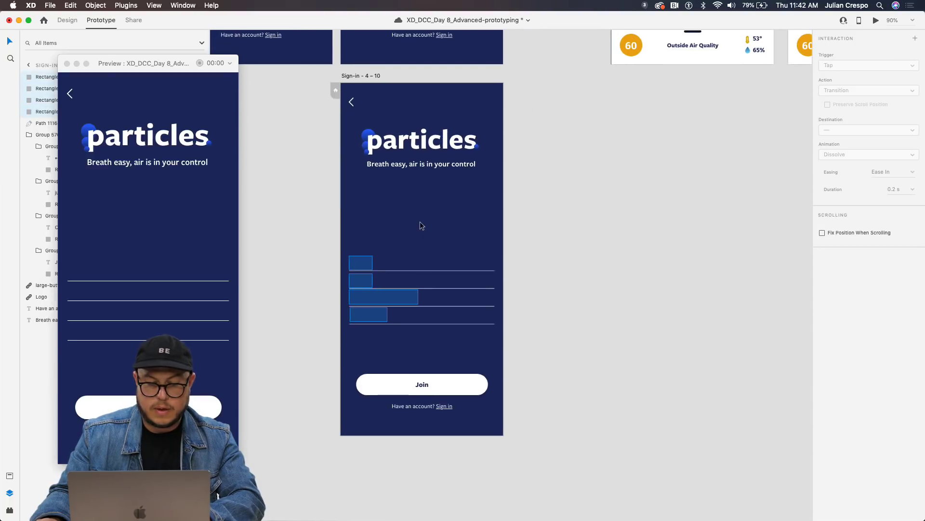
{"action": "scroll", "coordinate": [408, 216], "scroll_direction": "up", "scroll_amount": 8}
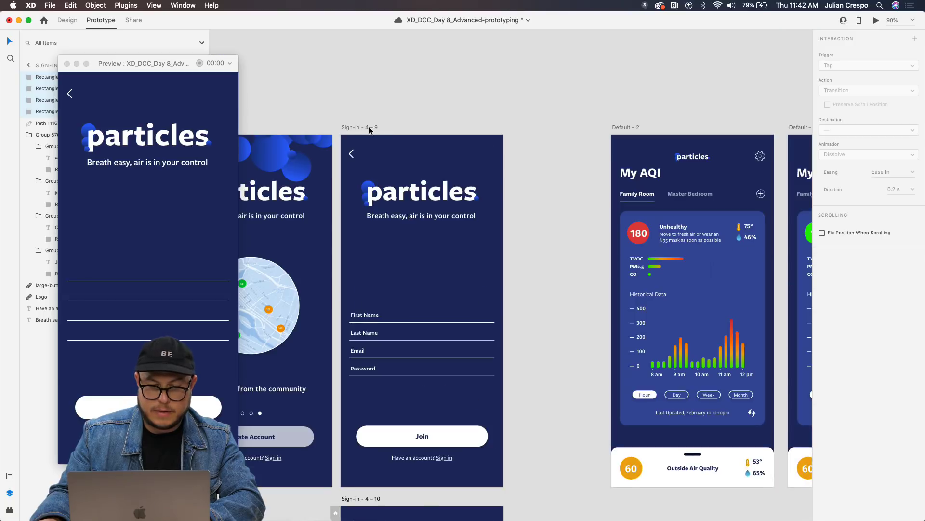
{"action": "left_click", "coordinate": [370, 126]}
{"action": "scroll", "coordinate": [626, 164], "scroll_direction": "down", "scroll_amount": 5}
{"action": "left_click", "coordinate": [87, 277]}
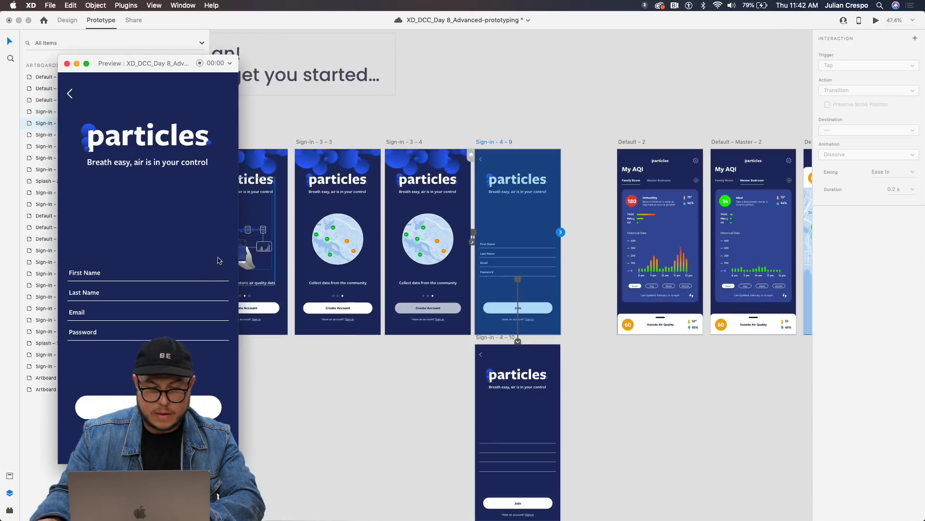
{"action": "left_click", "coordinate": [86, 278]}
{"action": "left_click", "coordinate": [376, 408]}
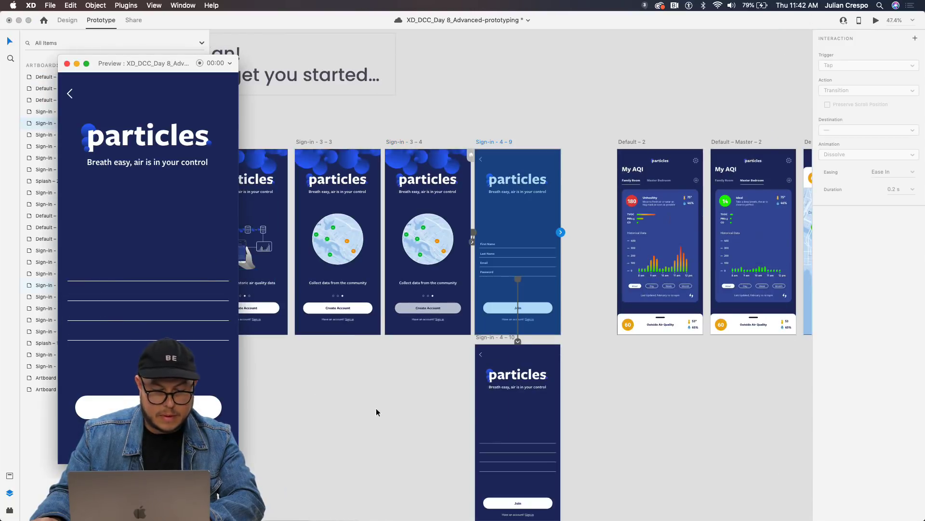
Select all four field rectangles on Sign-in – 4 – 10.
{"action": "scroll", "coordinate": [381, 366], "scroll_direction": "right", "scroll_amount": 2}
{"action": "scroll", "coordinate": [386, 316], "scroll_direction": "down", "scroll_amount": 4}
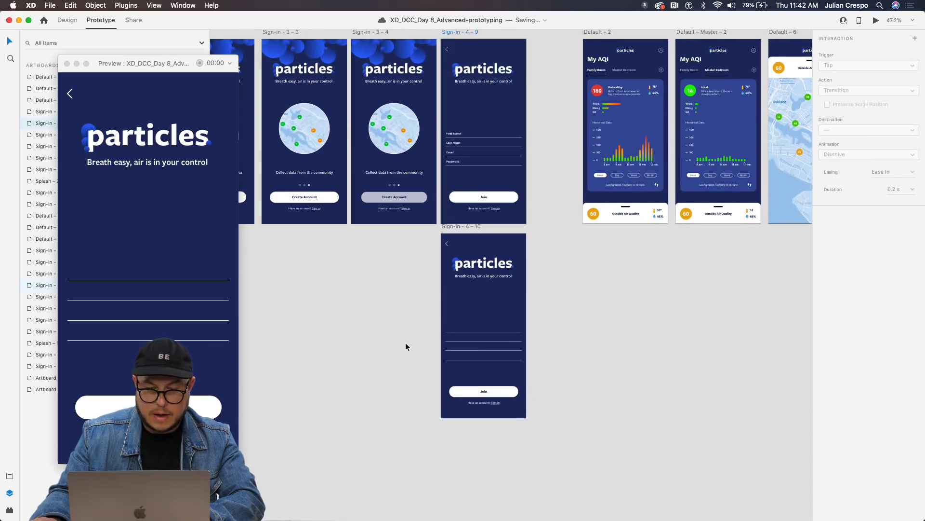
{"action": "scroll", "coordinate": [405, 342], "scroll_direction": "up", "scroll_amount": 3}
{"action": "scroll", "coordinate": [460, 333], "scroll_direction": "right", "scroll_amount": 4}
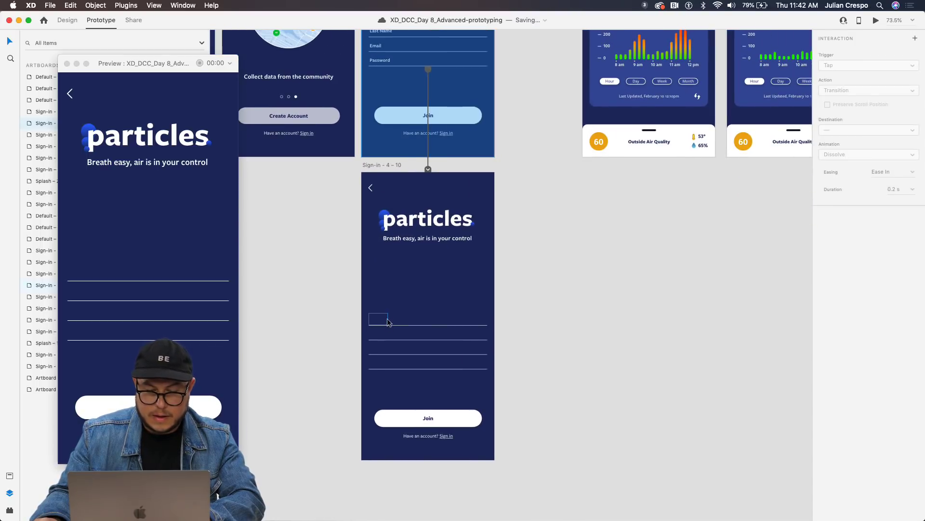
{"action": "left_click", "coordinate": [378, 319]}
{"action": "left_click", "coordinate": [378, 333], "text": "shift"}
{"action": "left_click", "coordinate": [381, 348], "text": "shift"}
{"action": "left_click", "coordinate": [381, 362], "text": "shift"}
{"action": "scroll", "coordinate": [385, 357], "scroll_direction": "up", "scroll_amount": 8}
{"action": "scroll", "coordinate": [386, 356], "scroll_direction": "left", "scroll_amount": 1}
Paste the field rectangles onto Sign-in – 4 – 9 and set their opacity to 0%.
{"action": "left_click", "coordinate": [404, 228]}
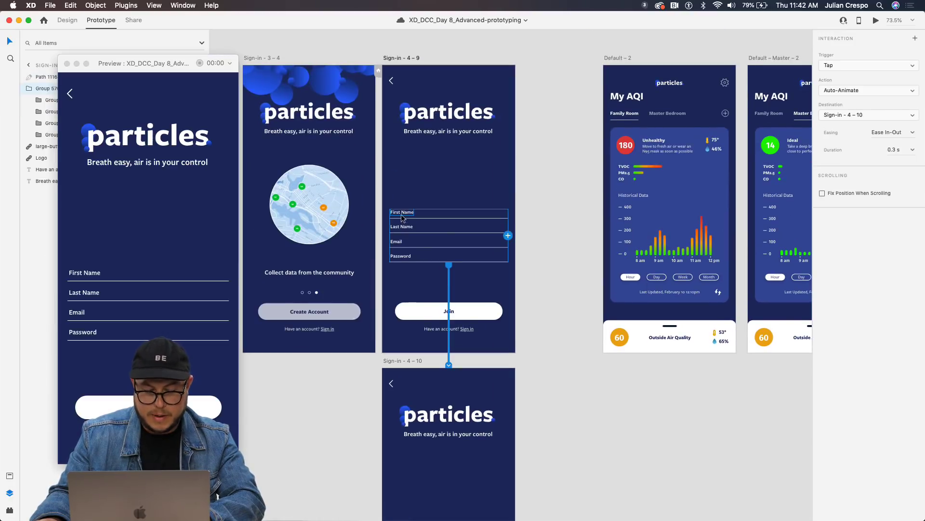
{"action": "key", "text": "super+v"}
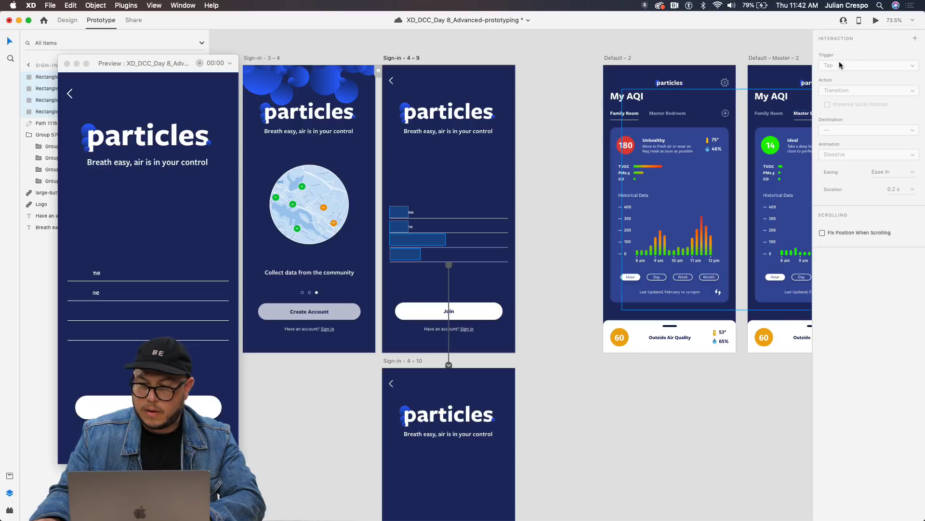
{"action": "left_click", "coordinate": [70, 23]}
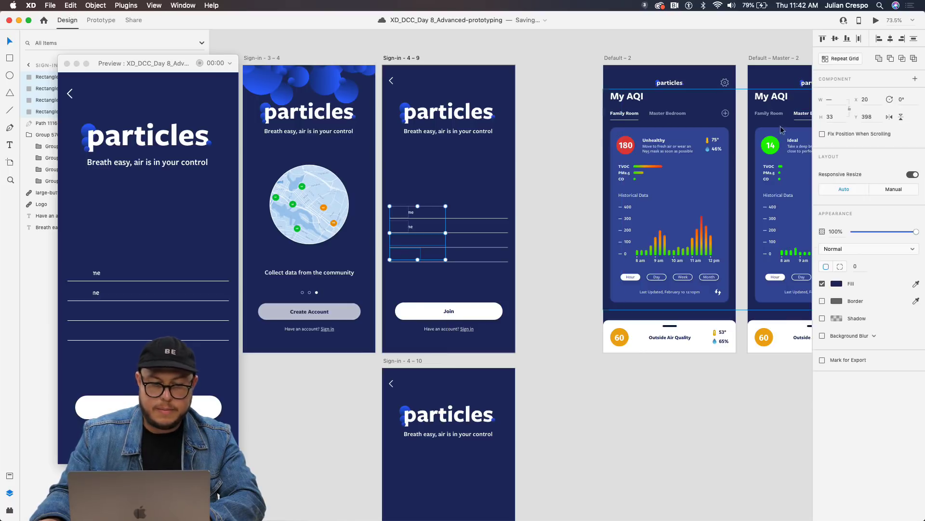
{"action": "left_click", "coordinate": [853, 231]}
{"action": "scroll", "coordinate": [342, 226], "scroll_direction": "down", "scroll_amount": 10}
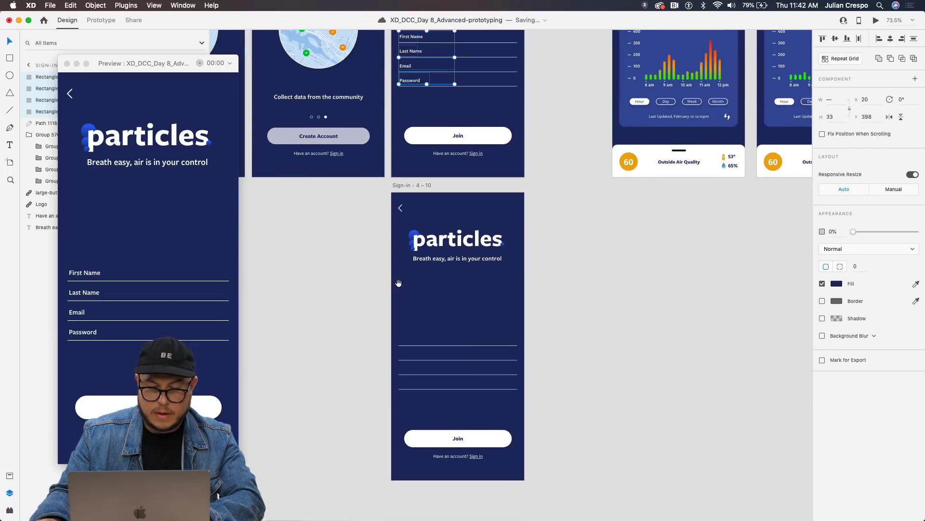
Reveal the filled-in name, email and password values in Sign-in – 4 – 10's four field boxes.
{"action": "left_click", "coordinate": [380, 281]}
{"action": "left_click", "coordinate": [381, 295], "text": "shift"}
{"action": "left_click", "coordinate": [385, 308], "text": "shift"}
{"action": "left_click", "coordinate": [386, 323], "text": "shift"}
{"action": "key", "text": "0"}
{"action": "key", "text": "0"}
{"action": "left_click", "coordinate": [451, 324]}
{"action": "scroll", "coordinate": [479, 42], "scroll_direction": "up", "scroll_amount": 10}
{"action": "scroll", "coordinate": [479, 42], "scroll_direction": "left", "scroll_amount": 2}
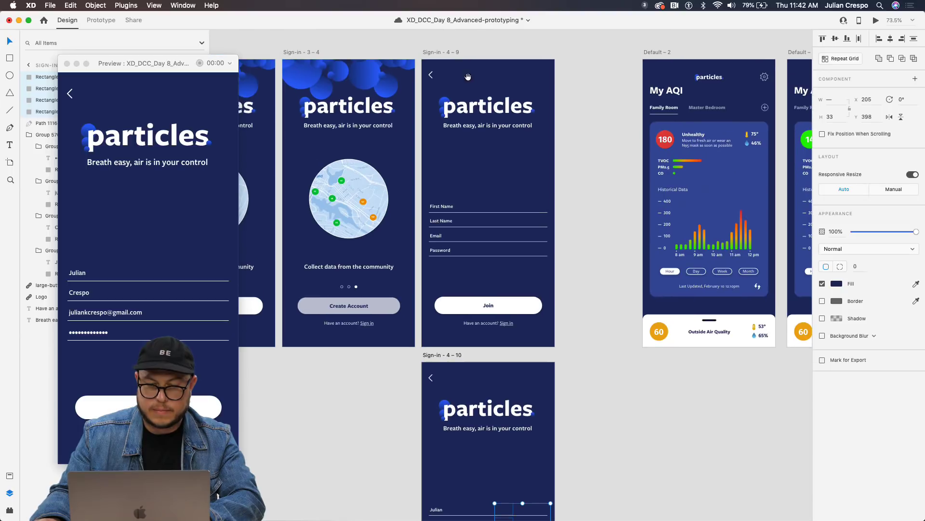
Test the field animation in a preview starting from Sign-in – 4 – 9.
{"action": "left_click", "coordinate": [446, 53]}
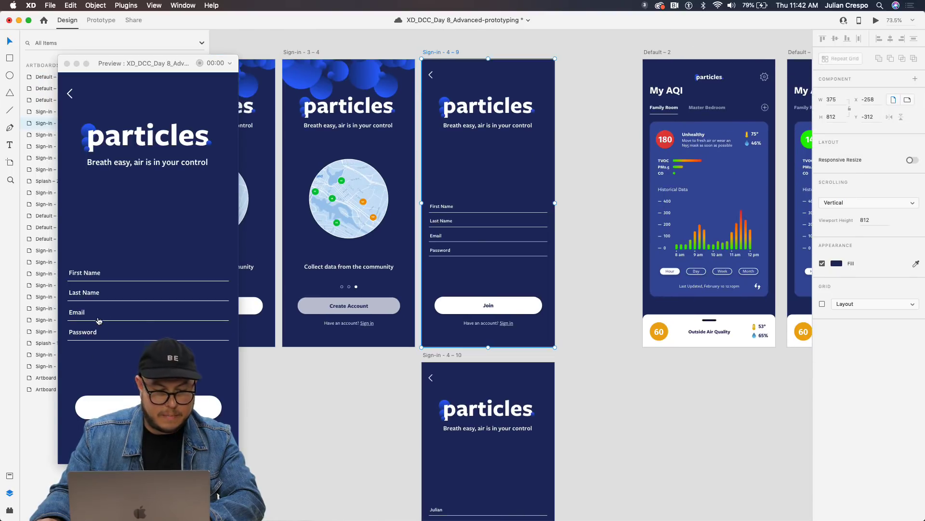
{"action": "left_click", "coordinate": [84, 278]}
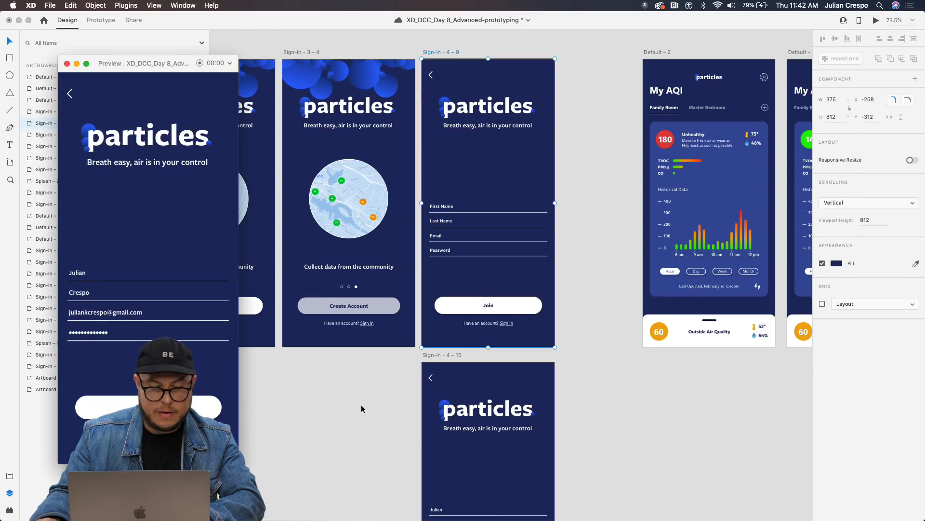
{"action": "left_click", "coordinate": [525, 393]}
{"action": "scroll", "coordinate": [553, 396], "scroll_direction": "right", "scroll_amount": 10}
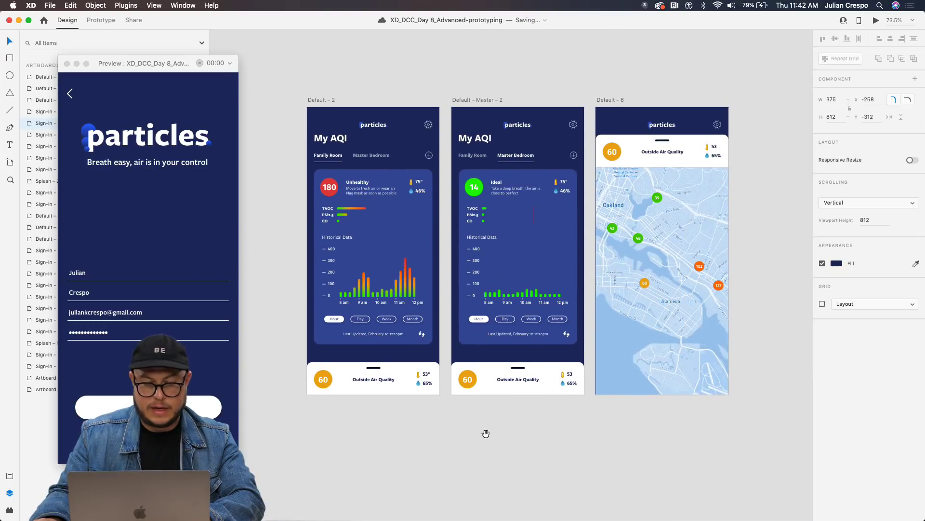
{"action": "scroll", "coordinate": [487, 432], "scroll_direction": "down", "scroll_amount": 3, "text": "ctrl"}
{"action": "scroll", "coordinate": [571, 430], "scroll_direction": "left", "scroll_amount": 5}
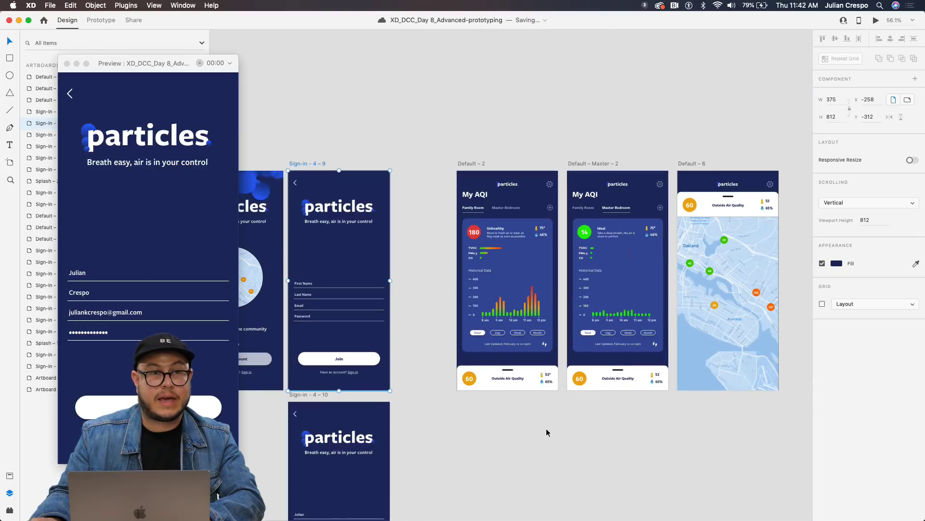
{"action": "scroll", "coordinate": [552, 425], "scroll_direction": "down", "scroll_amount": 5}
Wire the Join button on Sign-in – 4 – 10 to Default – 2 with a Tap Auto-Animate trigger.
{"action": "left_click", "coordinate": [349, 371]}
{"action": "scroll", "coordinate": [572, 302], "scroll_direction": "left", "scroll_amount": 10}
{"action": "scroll", "coordinate": [572, 302], "scroll_direction": "up", "scroll_amount": 2}
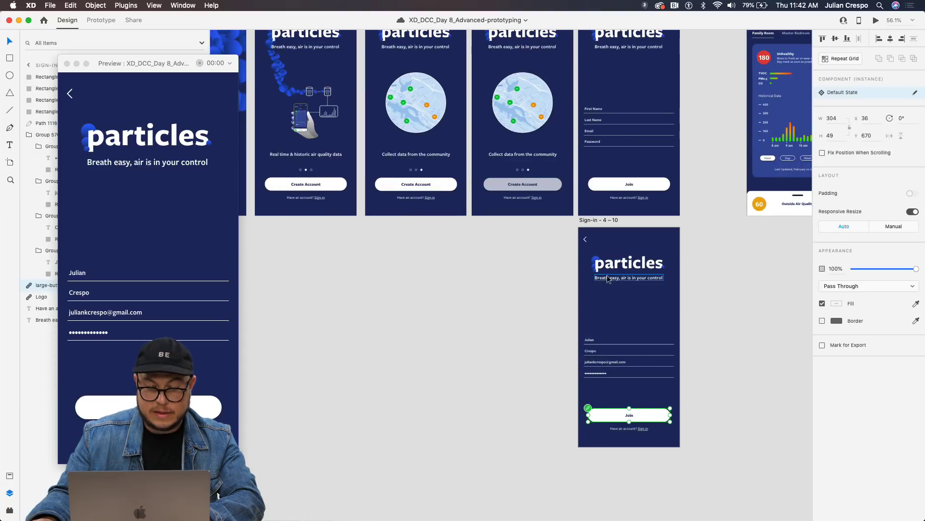
{"action": "left_click_drag", "start_coordinate": [661, 301], "coordinate": [443, 348]}
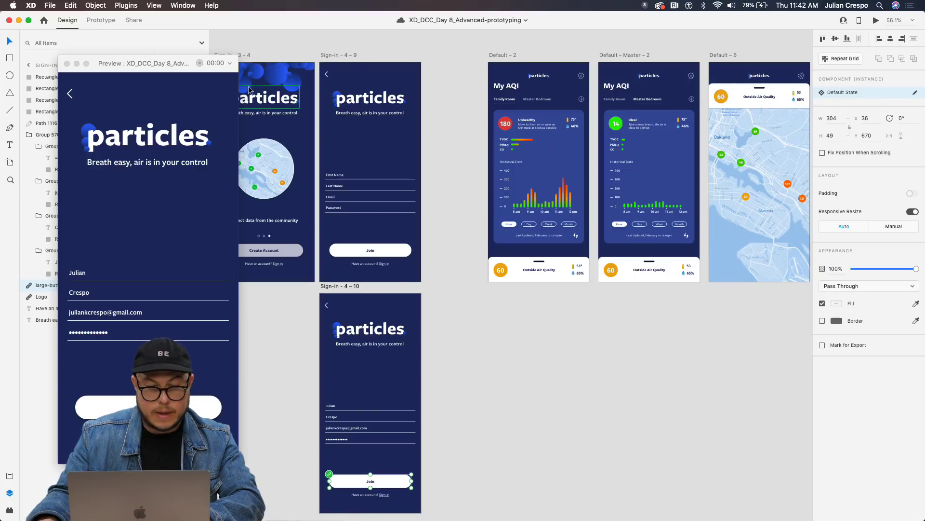
{"action": "left_click", "coordinate": [101, 19]}
{"action": "left_click_drag", "start_coordinate": [412, 482], "coordinate": [496, 207]}
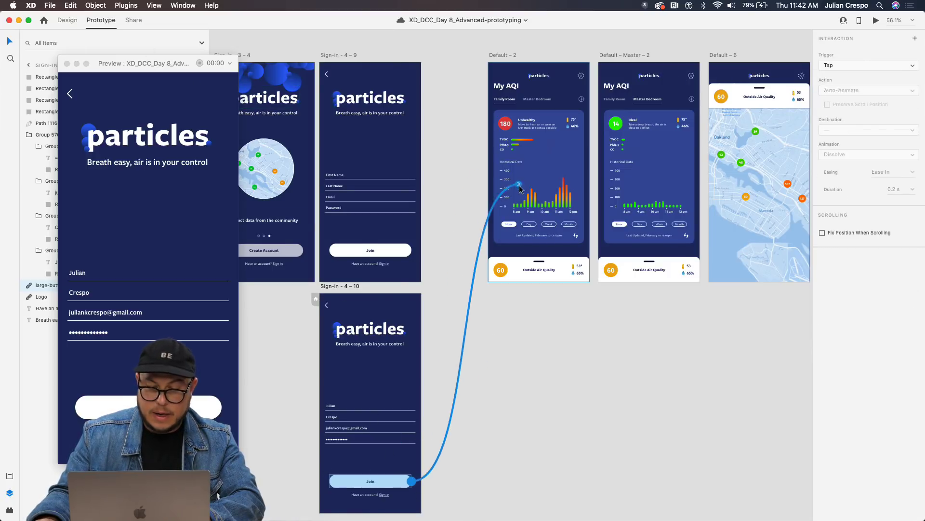
{"action": "scroll", "coordinate": [465, 227], "scroll_direction": "up", "scroll_amount": 5}
{"action": "scroll", "coordinate": [464, 230], "scroll_direction": "down", "scroll_amount": 5}
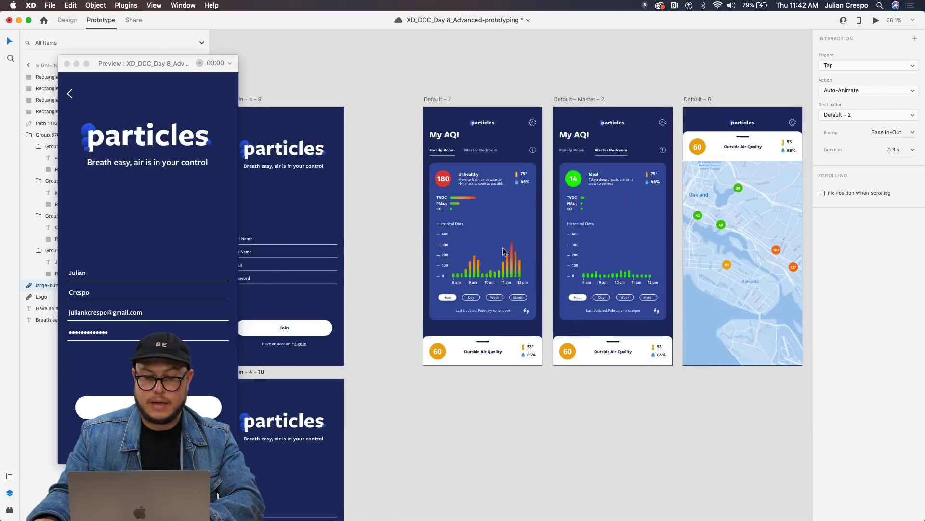
{"action": "left_click", "coordinate": [440, 235]}
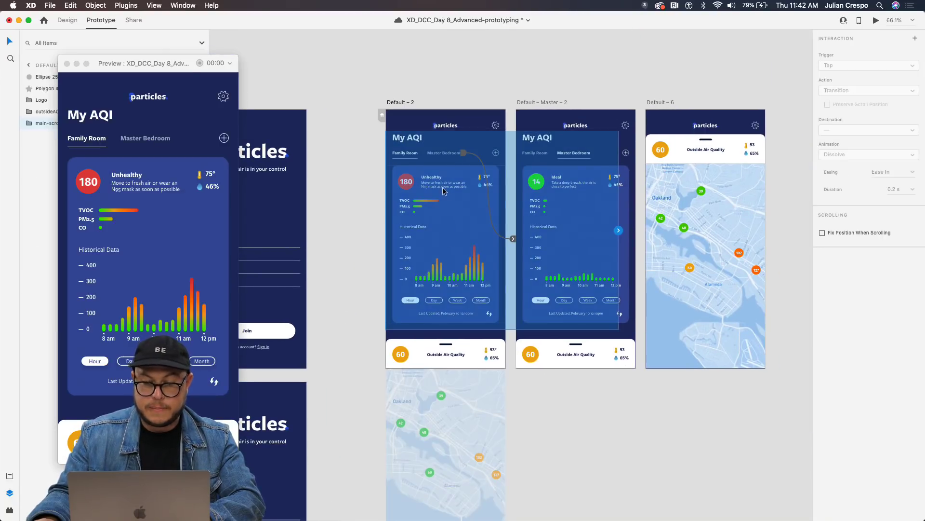
Test the Master Bedroom and Family Room tabs in the preview, then close it.
{"action": "left_click", "coordinate": [606, 203]}
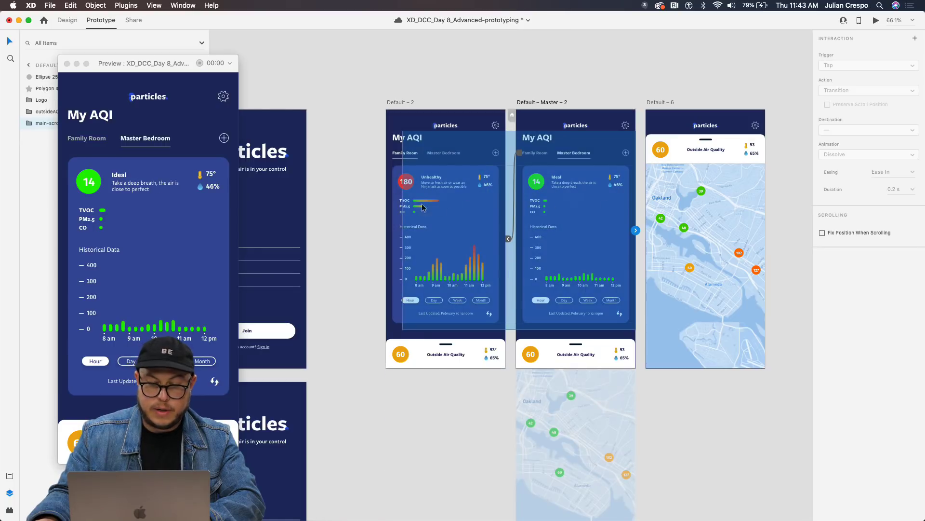
{"action": "left_click", "coordinate": [401, 205]}
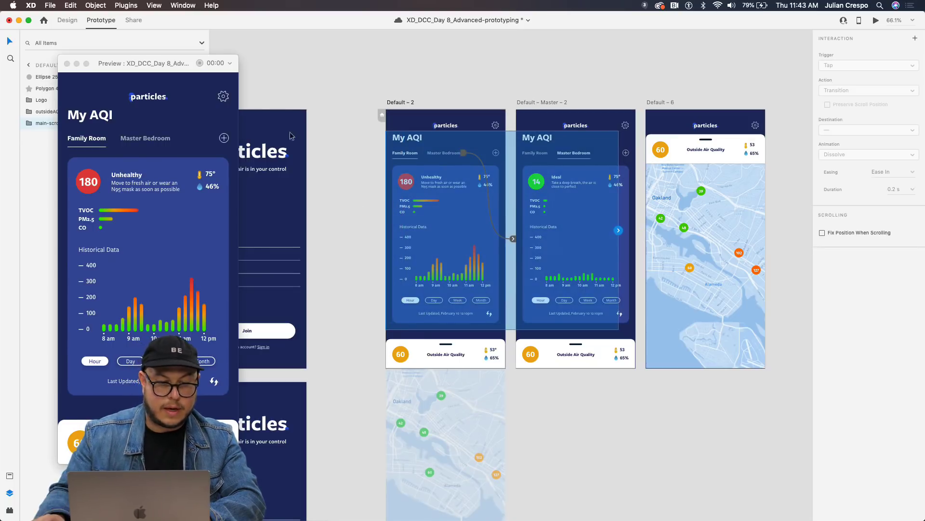
{"action": "left_click_drag", "start_coordinate": [205, 63], "coordinate": [386, 50]}
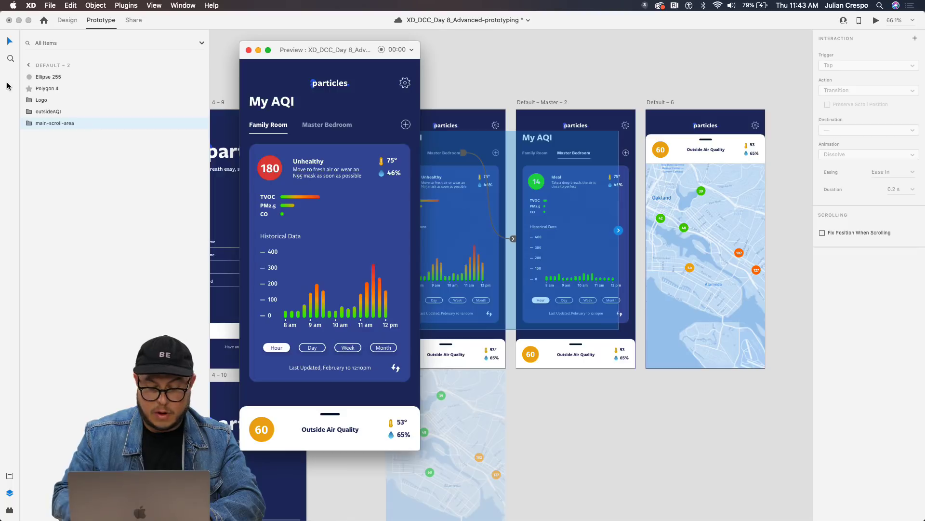
{"action": "left_click_drag", "start_coordinate": [305, 57], "coordinate": [303, 58]}
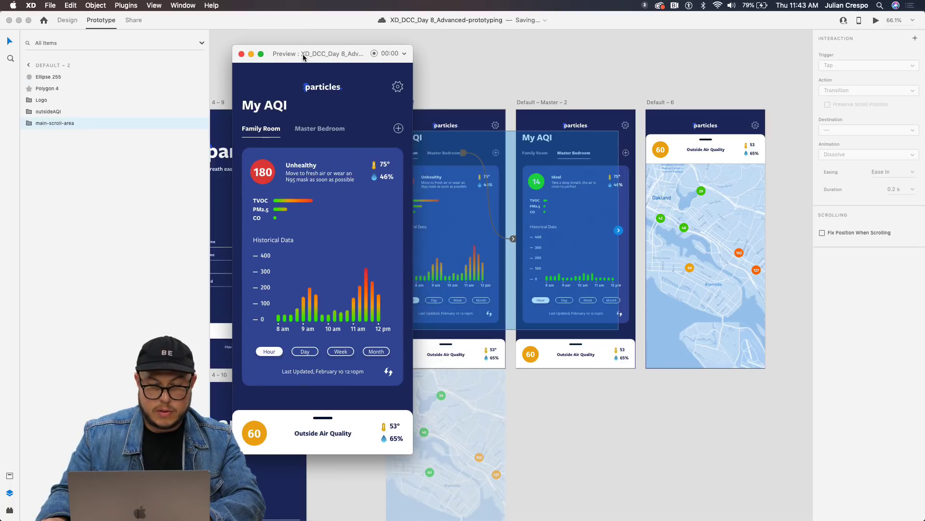
{"action": "left_click", "coordinate": [242, 54]}
Inspect Default – 2's outsideAQI and main-scroll-area layers, including the unhealthy and ideal AQI cards.
{"action": "left_click", "coordinate": [397, 102]}
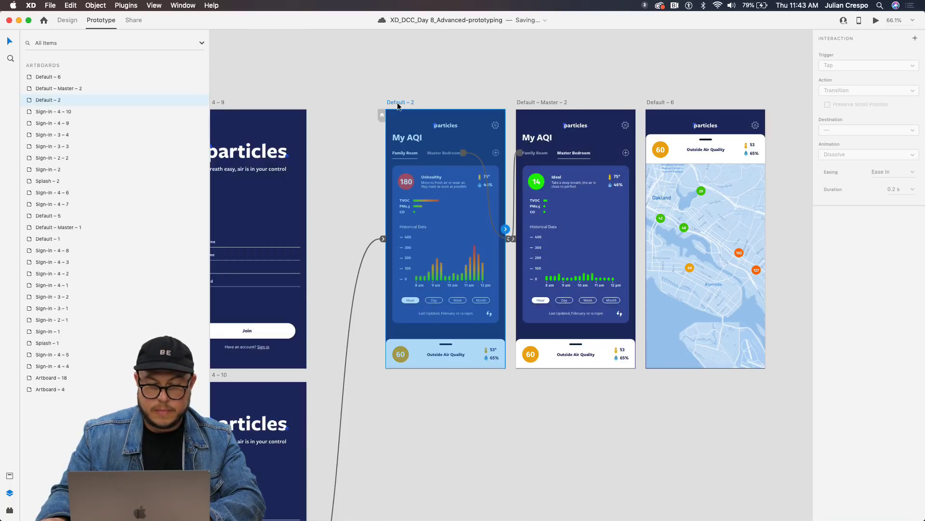
{"action": "left_click", "coordinate": [420, 168]}
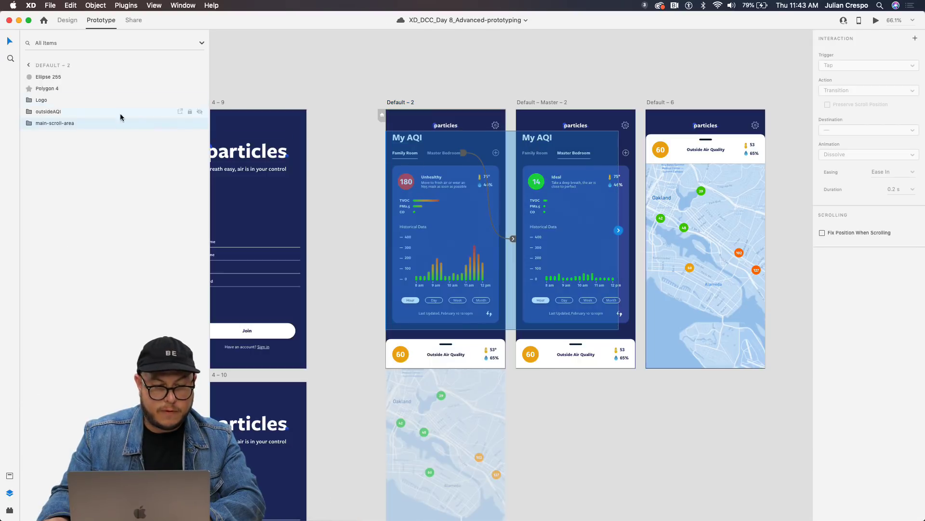
{"action": "left_click", "coordinate": [28, 111]}
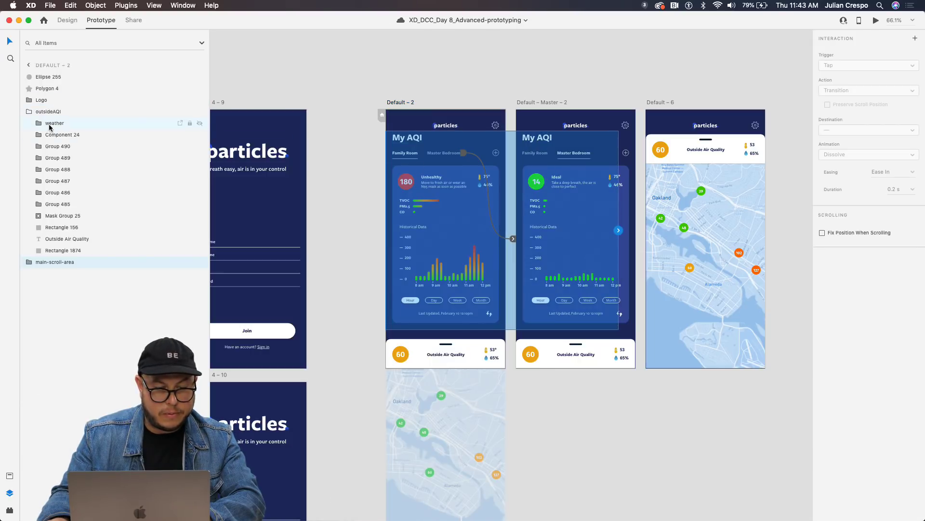
{"action": "left_click", "coordinate": [29, 112]}
{"action": "left_click", "coordinate": [30, 124]}
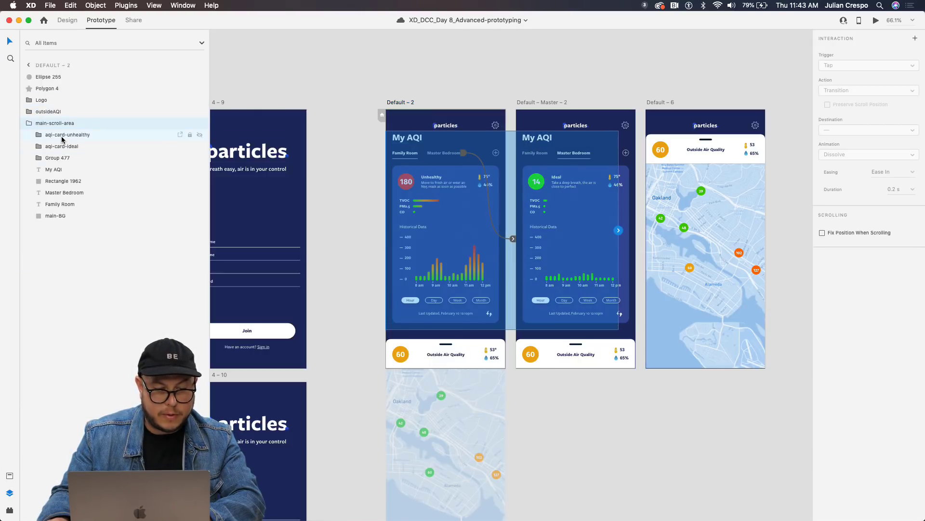
{"action": "left_click", "coordinate": [62, 136]}
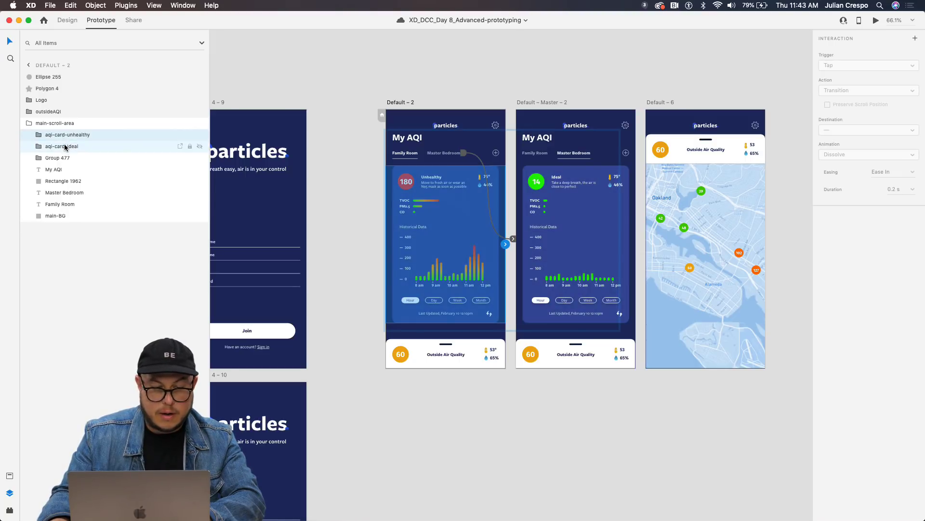
{"action": "left_click", "coordinate": [66, 147]}
{"action": "left_click", "coordinate": [400, 102]}
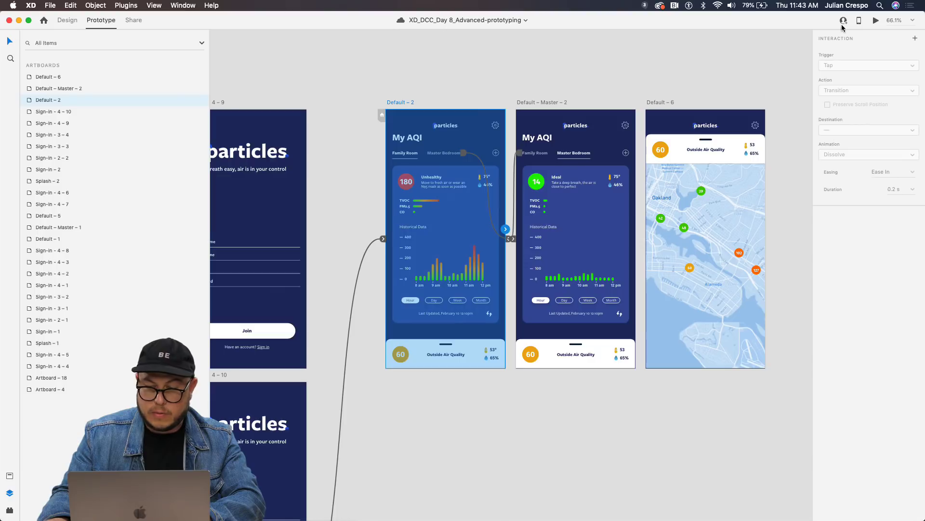
{"action": "double_click", "coordinate": [458, 155]}
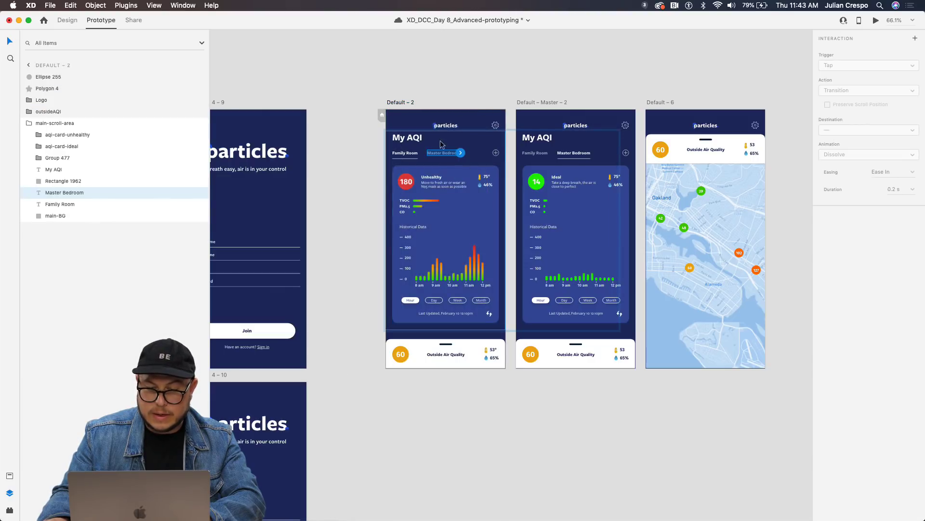
{"action": "left_click", "coordinate": [534, 119]}
Link the Master Bedroom tab on Default – 2 to Default – Master – 2 with 0.3 s Ease In-Out Auto-Animate.
{"action": "double_click", "coordinate": [528, 154]}
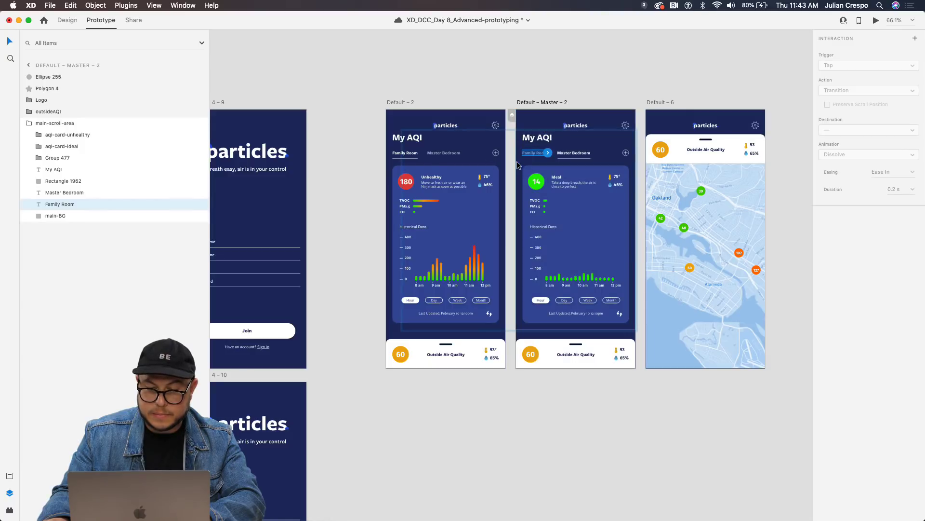
{"action": "left_click", "coordinate": [438, 154]}
{"action": "double_click", "coordinate": [435, 152]}
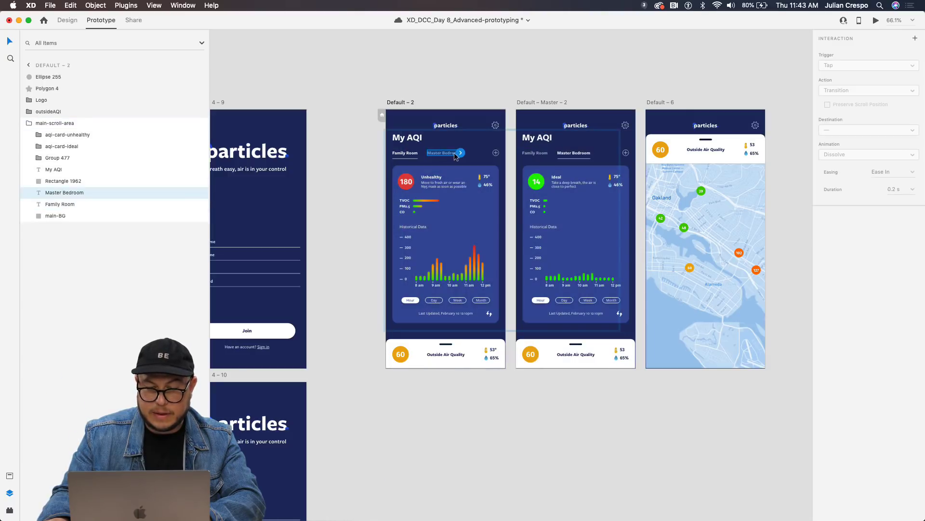
{"action": "left_click_drag", "start_coordinate": [517, 182], "coordinate": [535, 231]}
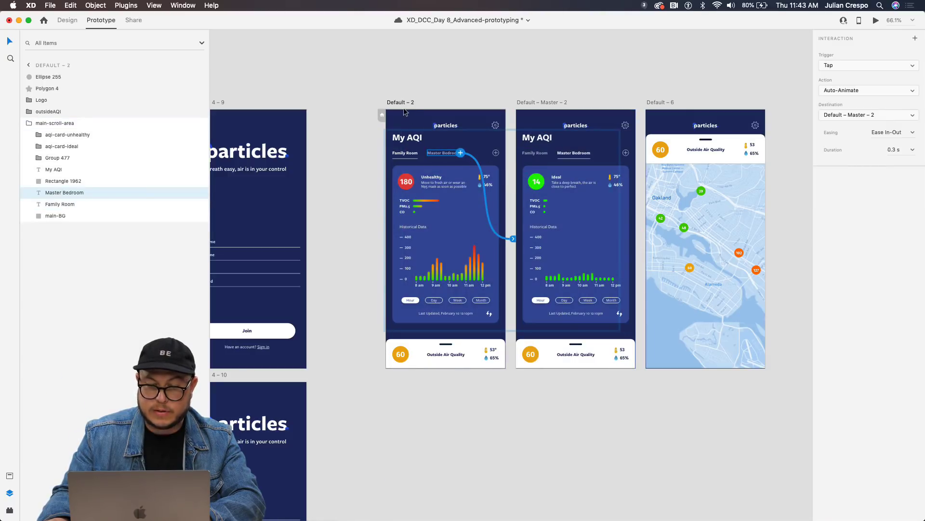
{"action": "left_click", "coordinate": [443, 97]}
Preview from Default – 2, test the Master Bedroom transition, and close the preview.
{"action": "left_click", "coordinate": [410, 102]}
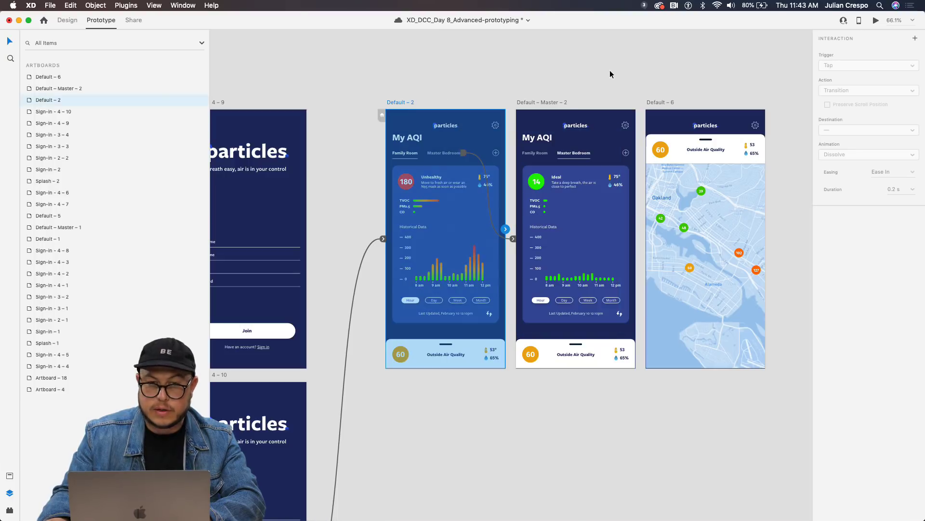
{"action": "left_click", "coordinate": [876, 21]}
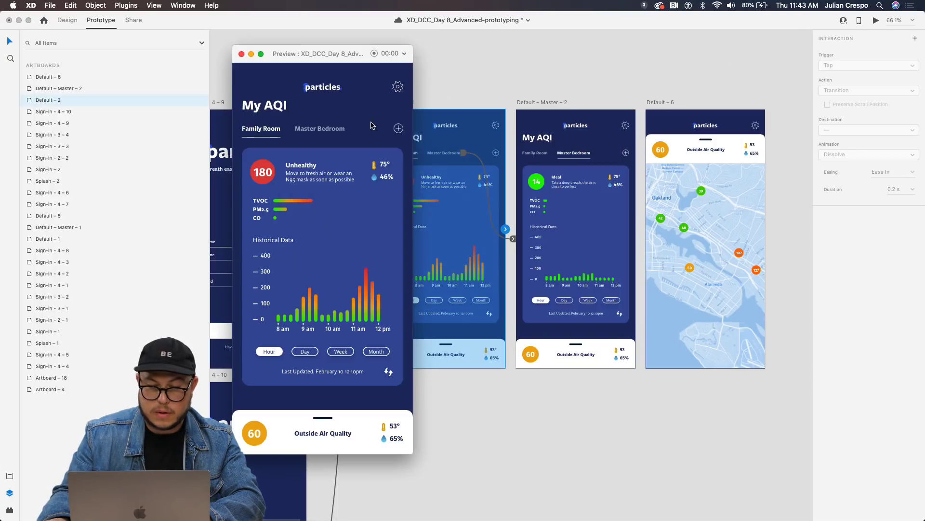
{"action": "left_click", "coordinate": [330, 131]}
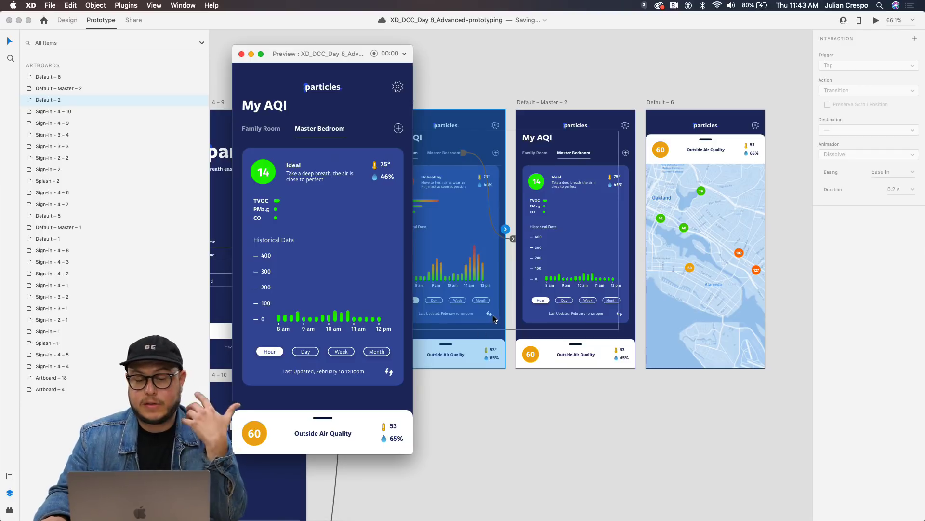
{"action": "left_click", "coordinate": [241, 53]}
{"action": "scroll", "coordinate": [455, 115], "scroll_direction": "down", "scroll_amount": 3}
Duplicate the Default – 2 and Default – Master – 2 artboards below the originals.
{"action": "left_click", "coordinate": [458, 72], "text": "shift"}
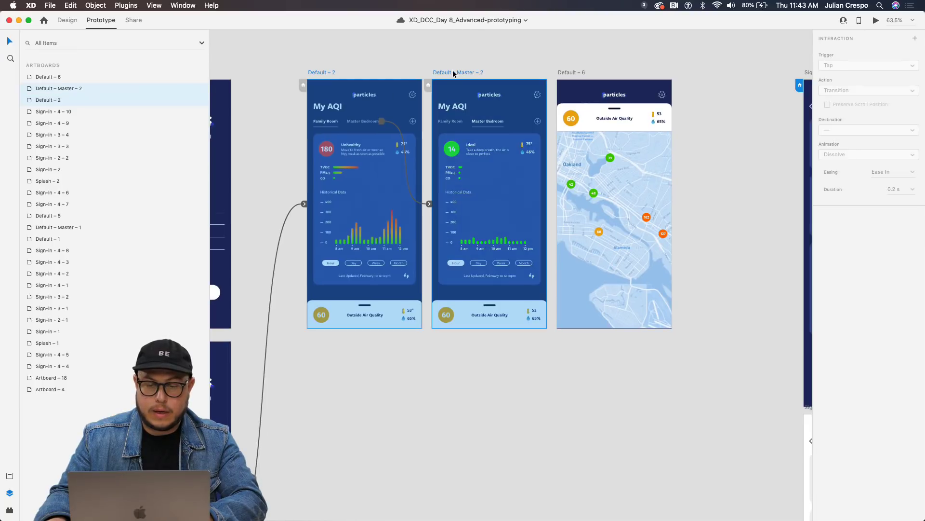
{"action": "key", "text": "super+d"}
{"action": "left_click_drag", "start_coordinate": [500, 276], "coordinate": [500, 345]}
{"action": "scroll", "coordinate": [500, 345], "scroll_direction": "down", "scroll_amount": 5}
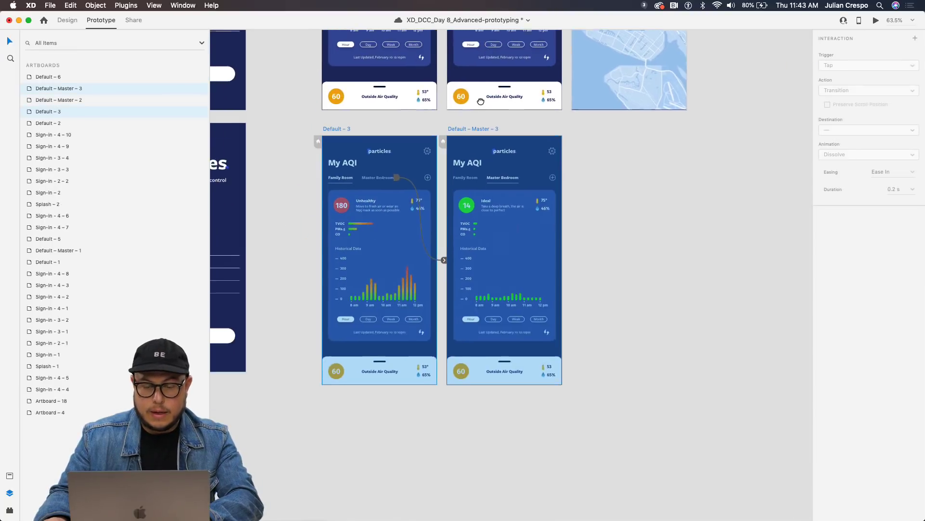
{"action": "scroll", "coordinate": [434, 237], "scroll_direction": "up", "scroll_amount": 3}
Select the aqi-card-unhealthy layer inside Default – Master – 3's scroll area.
{"action": "left_click", "coordinate": [398, 239]}
{"action": "double_click", "coordinate": [398, 239]}
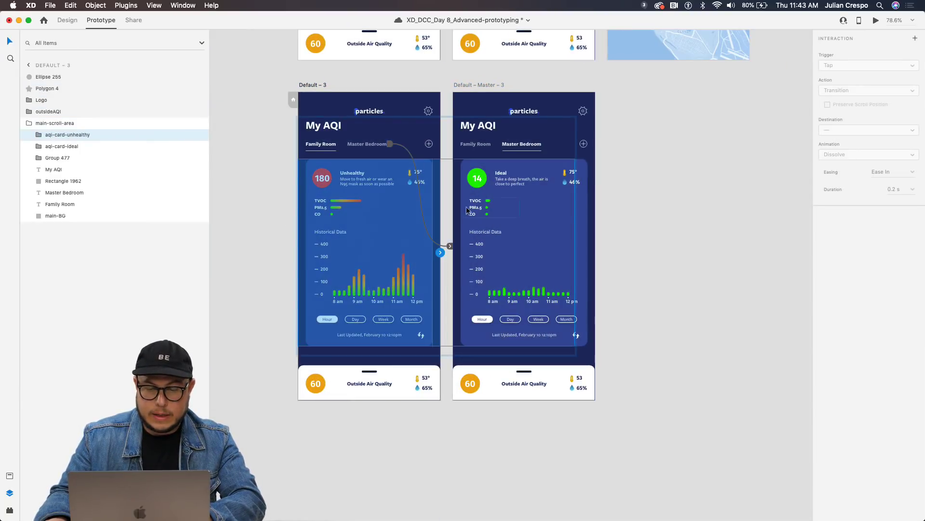
{"action": "left_click", "coordinate": [460, 198]}
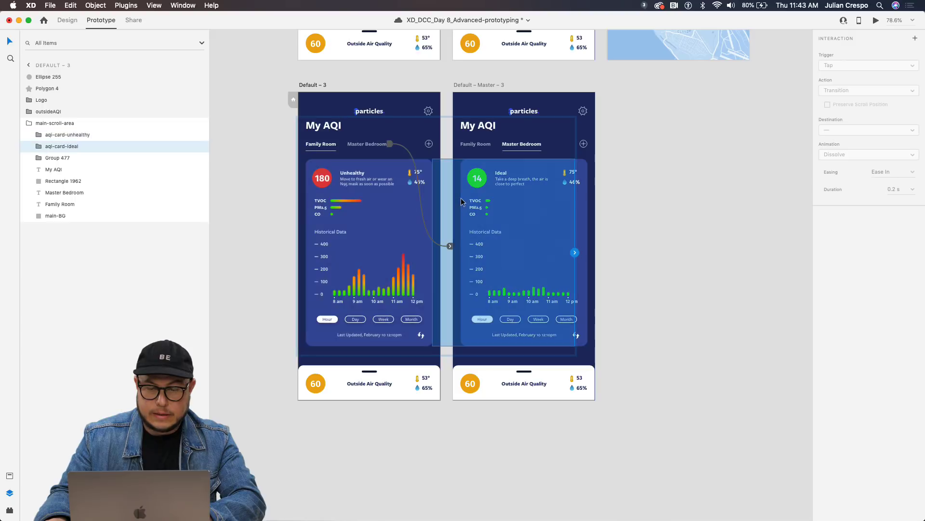
{"action": "left_click", "coordinate": [326, 212]}
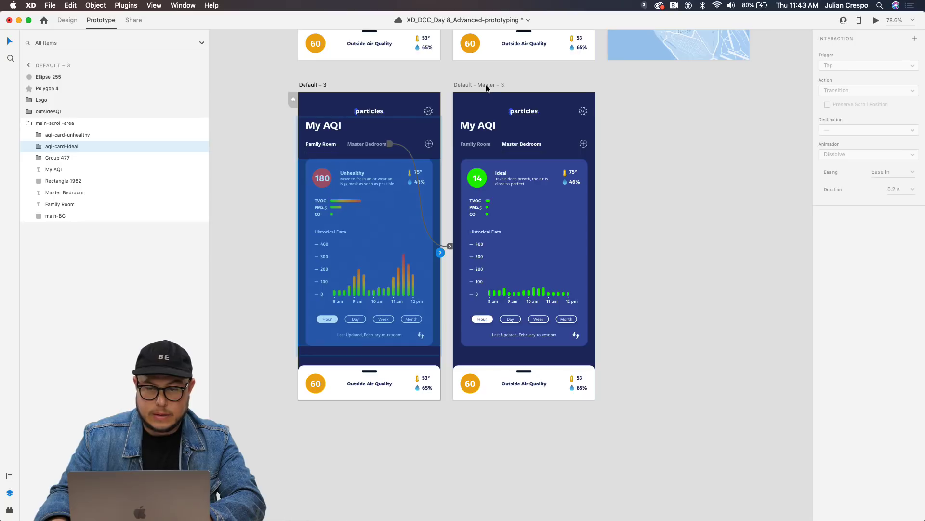
{"action": "left_click", "coordinate": [503, 175]}
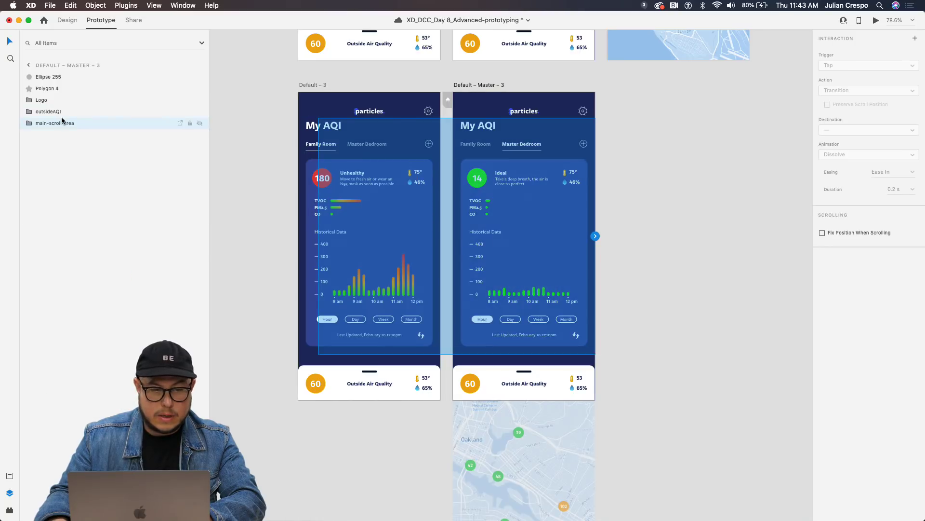
{"action": "left_click", "coordinate": [30, 123]}
{"action": "left_click", "coordinate": [72, 145]}
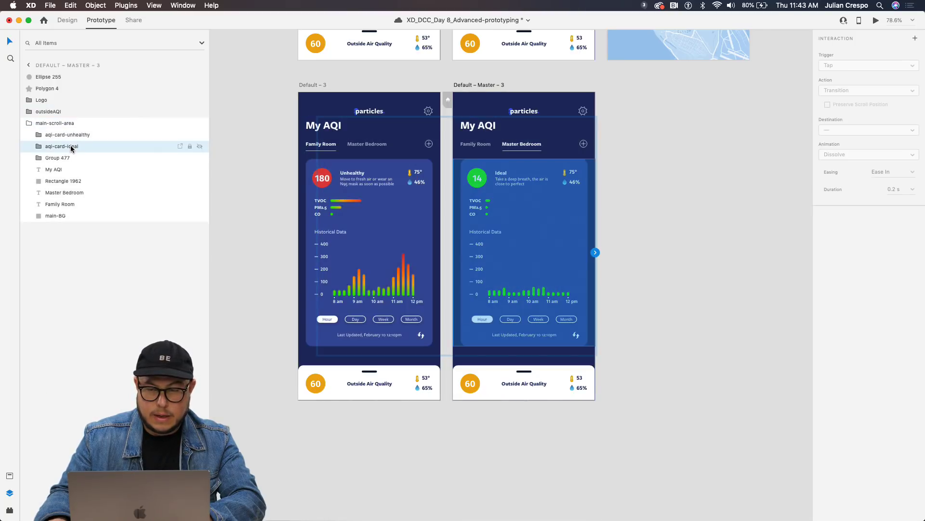
{"action": "left_click", "coordinate": [71, 140]}
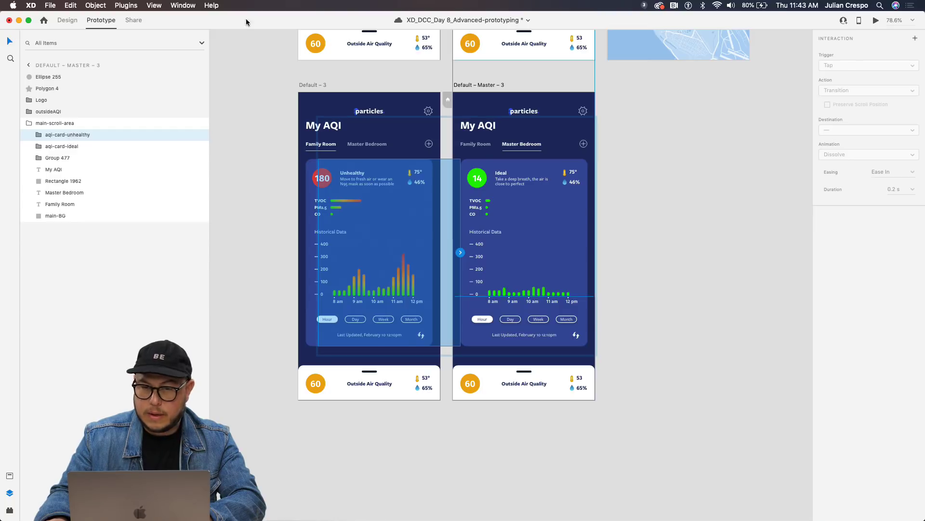
Set the unhealthy card's X to 0 and move its layer beneath aqi-card-ideal.
{"action": "key", "text": "super+1"}
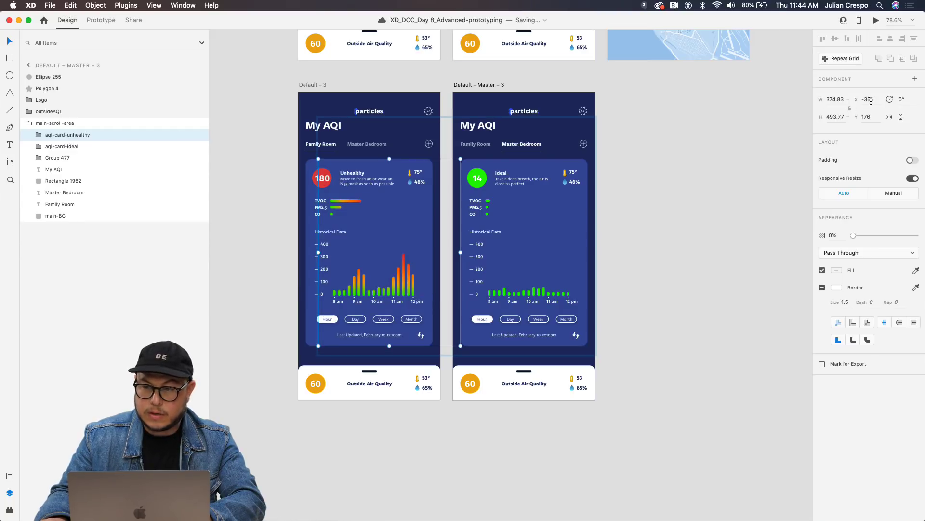
{"action": "type", "text": "0"}
{"action": "key", "text": "Return"}
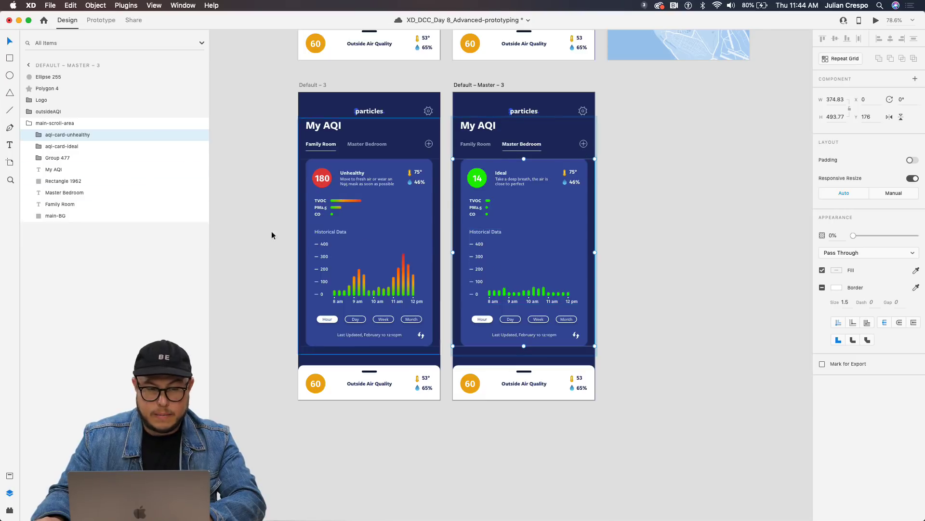
{"action": "left_click_drag", "start_coordinate": [69, 134], "coordinate": [81, 155]}
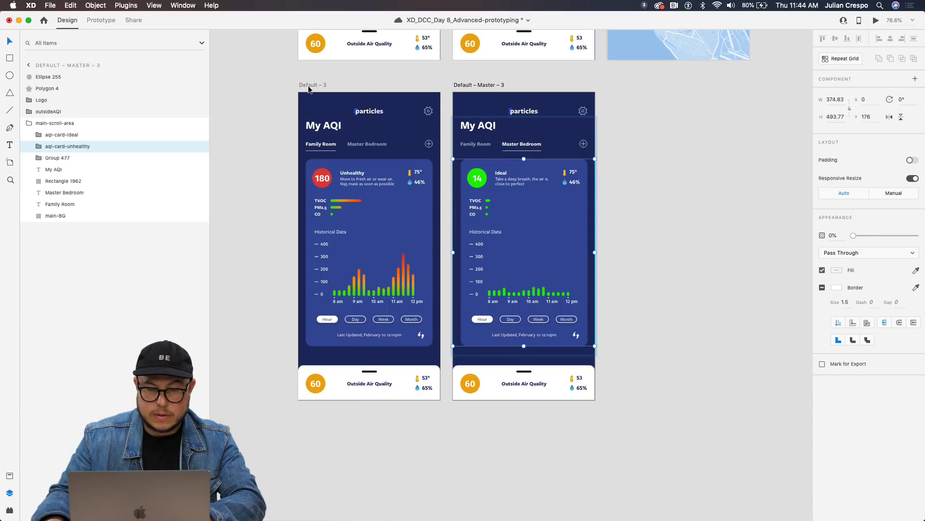
{"action": "left_click", "coordinate": [306, 89]}
Preview from Default – 3, test switching to Master Bedroom, then close the preview.
{"action": "left_click", "coordinate": [876, 21]}
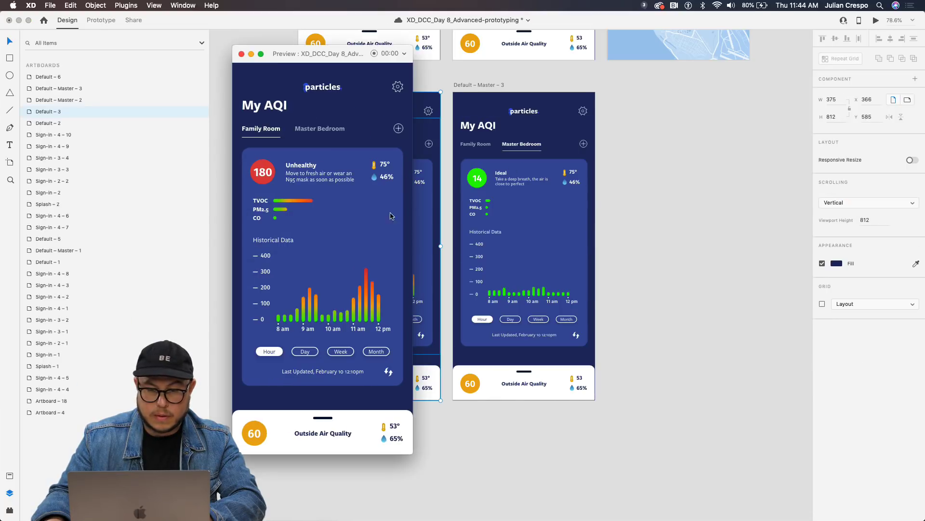
{"action": "left_click", "coordinate": [325, 134]}
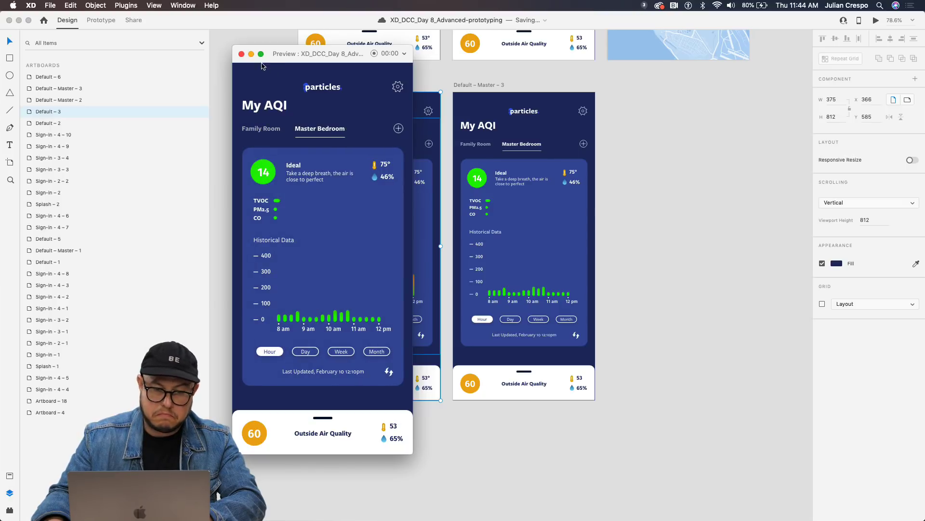
{"action": "left_click", "coordinate": [242, 53]}
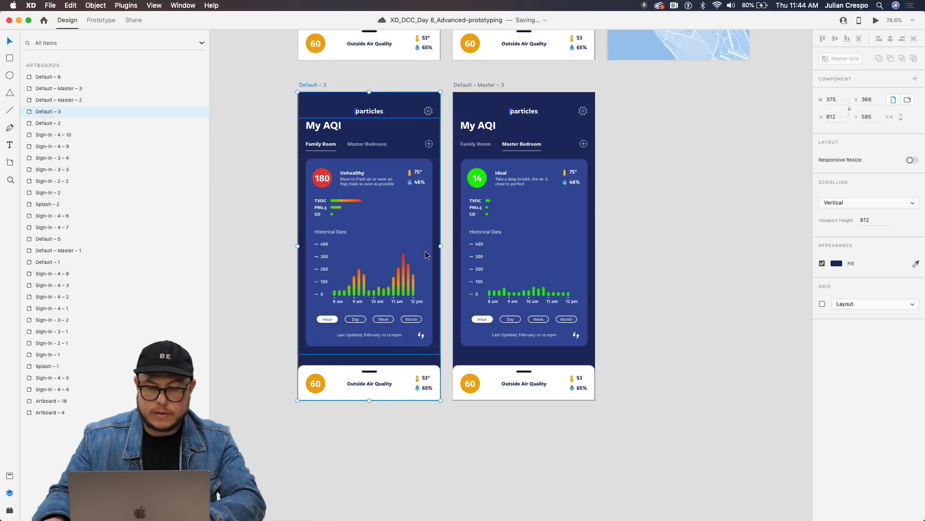
Preview from Default – 2 and switch to the Master Bedroom tab's Ideal 14 card.
{"action": "scroll", "coordinate": [414, 247], "scroll_direction": "down", "scroll_amount": 5}
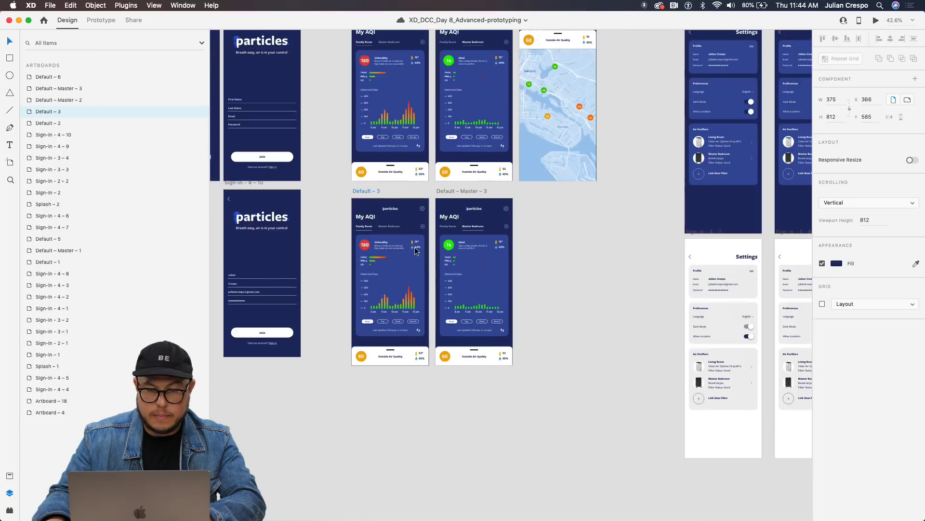
{"action": "scroll", "coordinate": [414, 241], "scroll_direction": "up", "scroll_amount": 3}
{"action": "scroll", "coordinate": [414, 244], "scroll_direction": "up", "scroll_amount": 5}
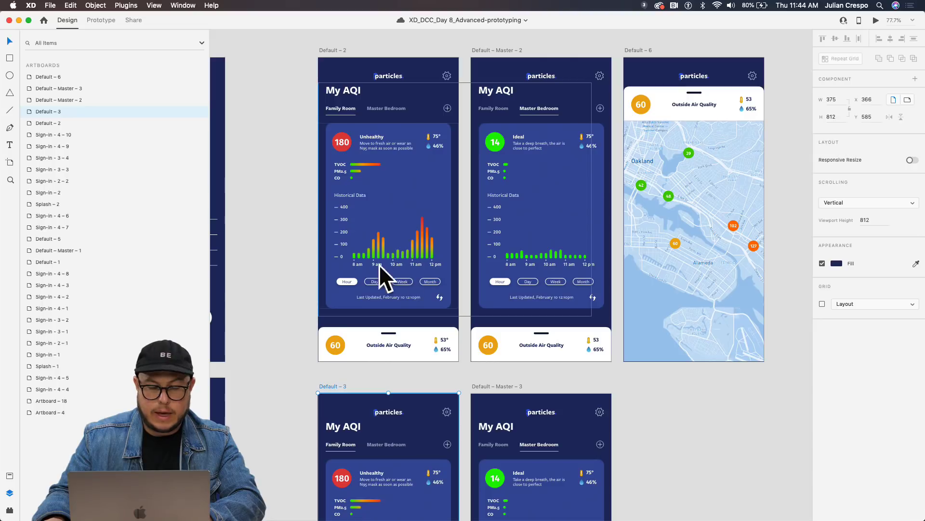
{"action": "left_click", "coordinate": [338, 51]}
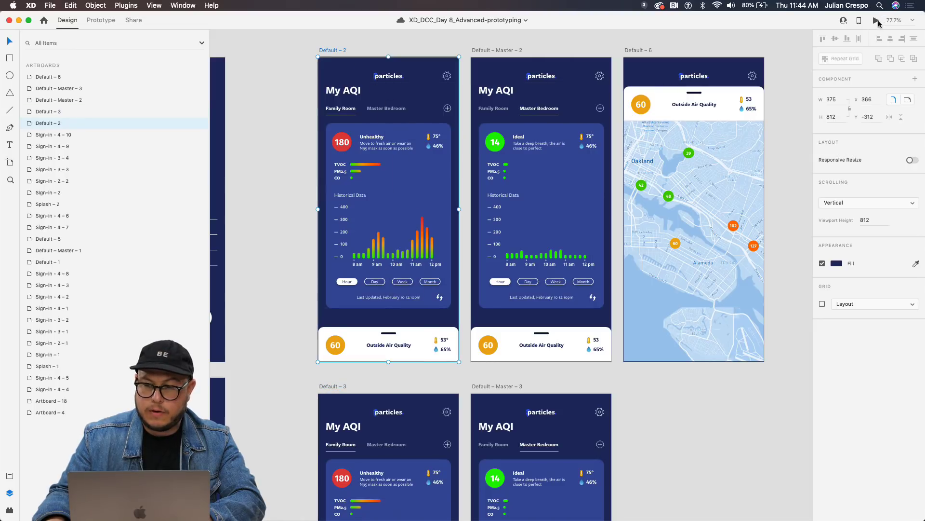
{"action": "left_click", "coordinate": [877, 21]}
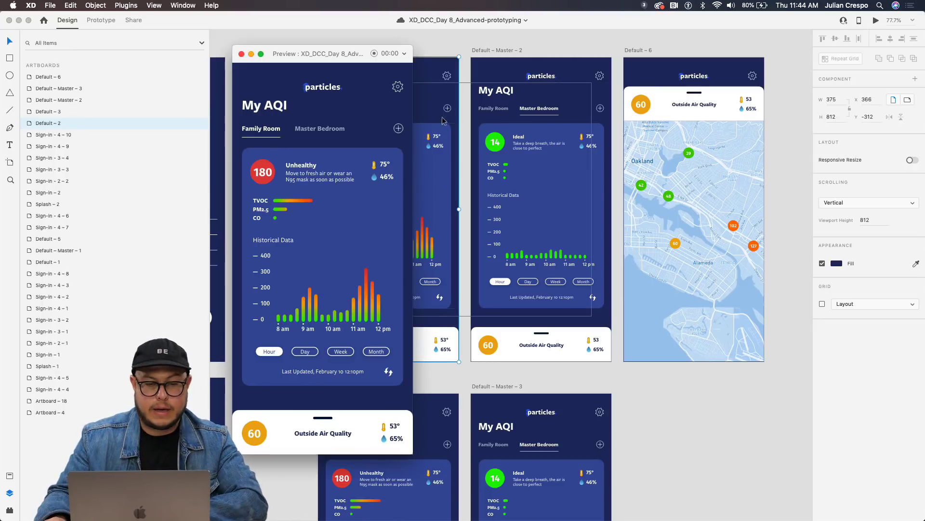
{"action": "left_click", "coordinate": [332, 129]}
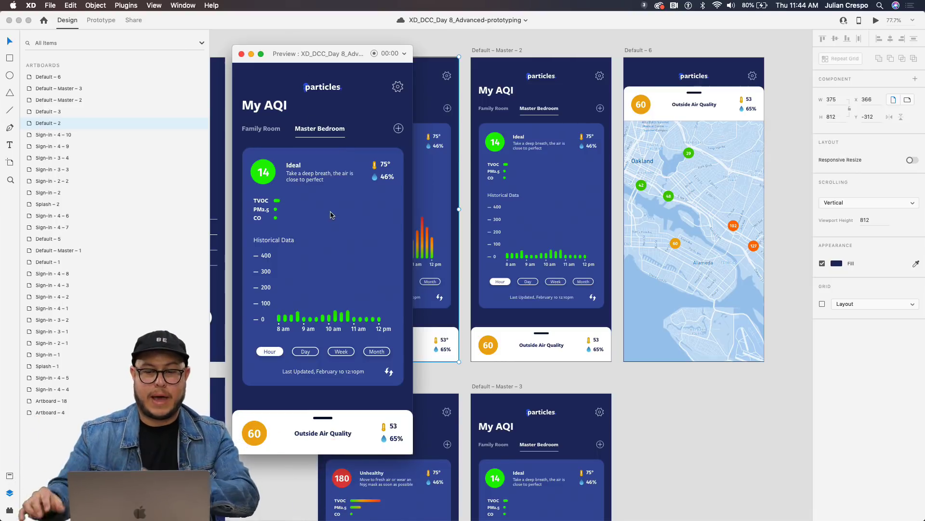
Link the Family Room tab on Default – Master – 2 back to Default – 2 with Tap Auto-Animate.
{"action": "left_click", "coordinate": [242, 54]}
{"action": "scroll", "coordinate": [386, 144], "scroll_direction": "right", "scroll_amount": 1}
{"action": "double_click", "coordinate": [463, 110]}
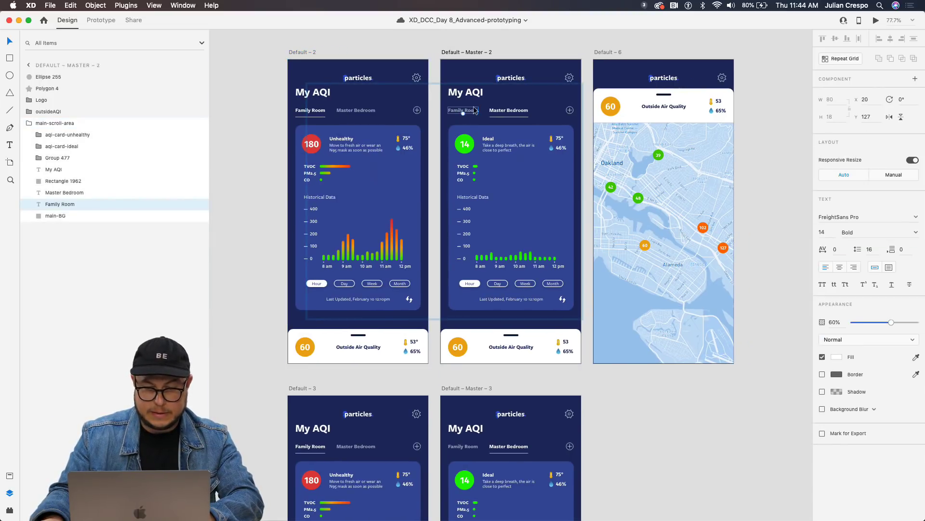
{"action": "left_click", "coordinate": [101, 20]}
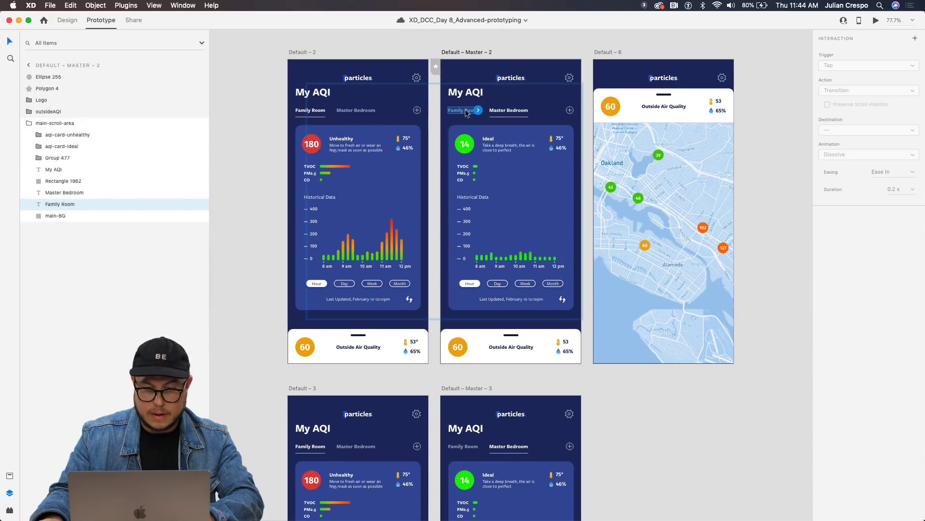
{"action": "left_click_drag", "start_coordinate": [478, 110], "coordinate": [316, 57]}
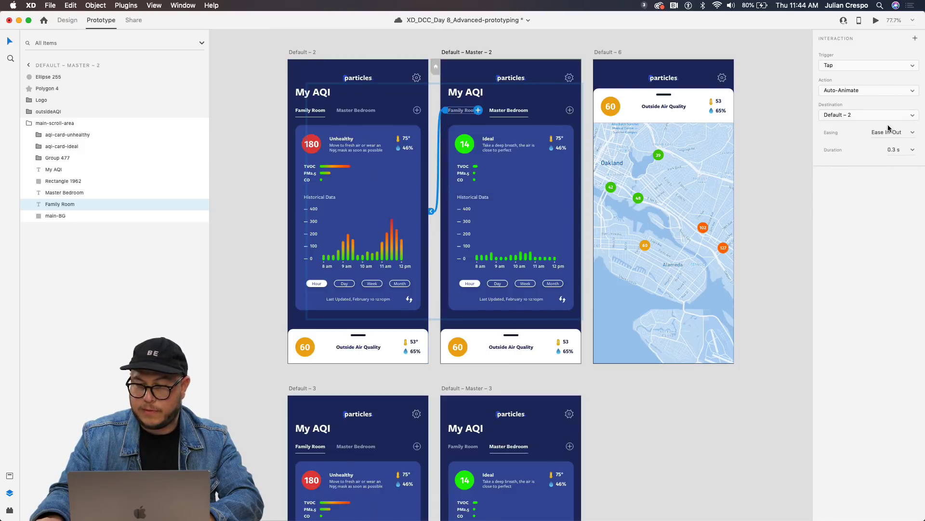
Preview from Default – 2, toggling between Master Bedroom and Family Room, then close it.
{"action": "left_click", "coordinate": [308, 52]}
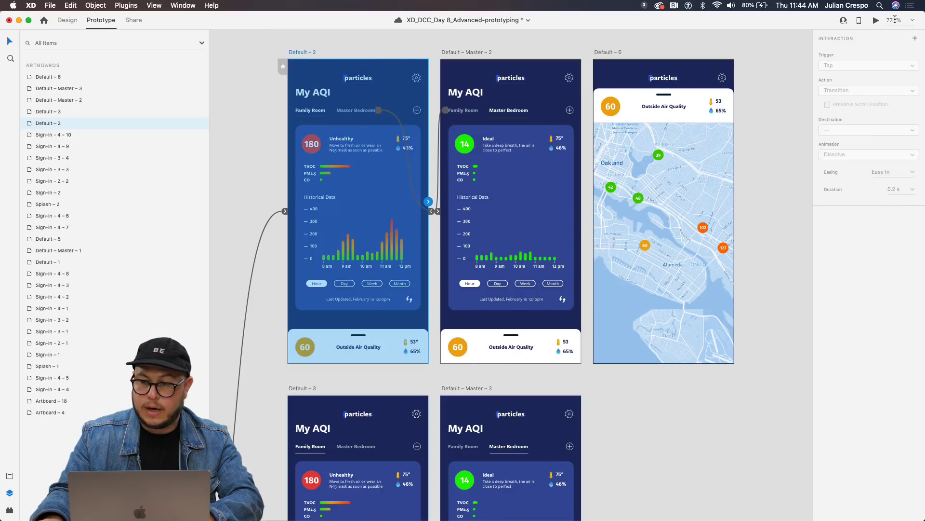
{"action": "left_click", "coordinate": [876, 21]}
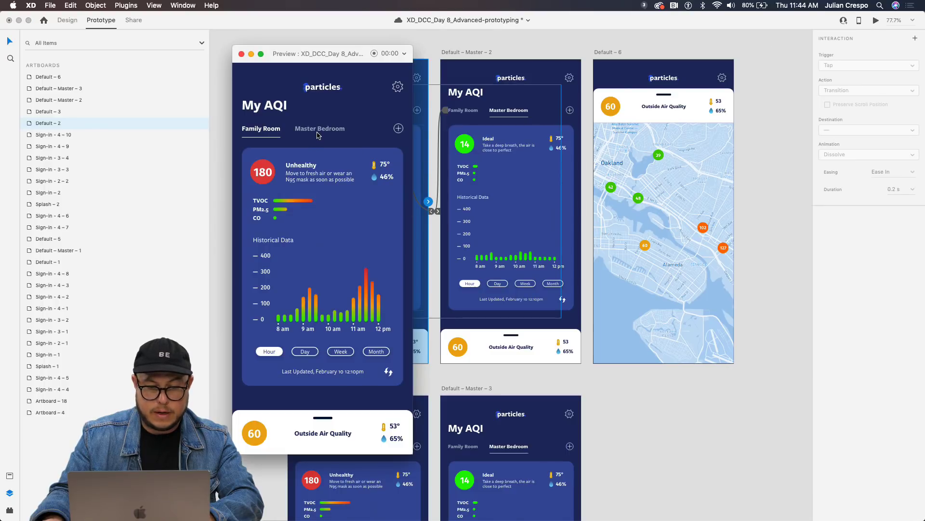
{"action": "left_click", "coordinate": [318, 132]}
{"action": "left_click", "coordinate": [321, 135]}
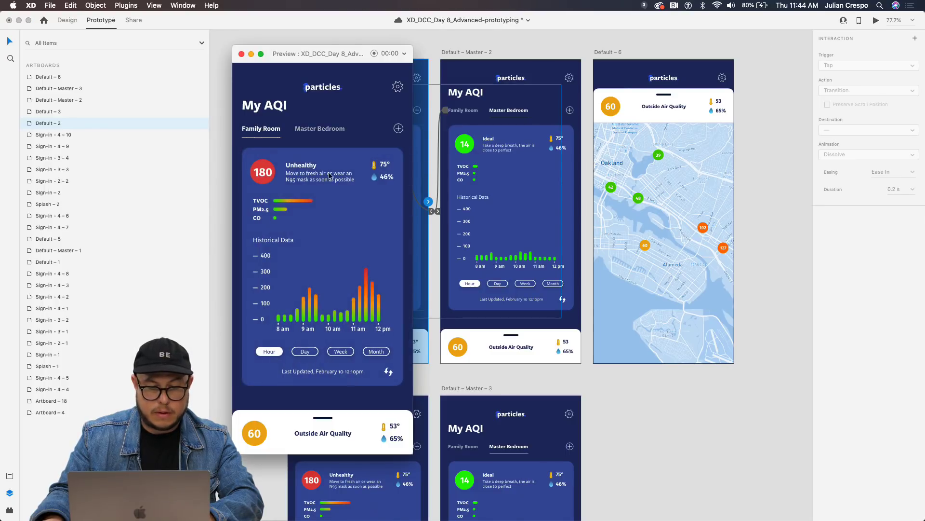
{"action": "left_click", "coordinate": [323, 137]}
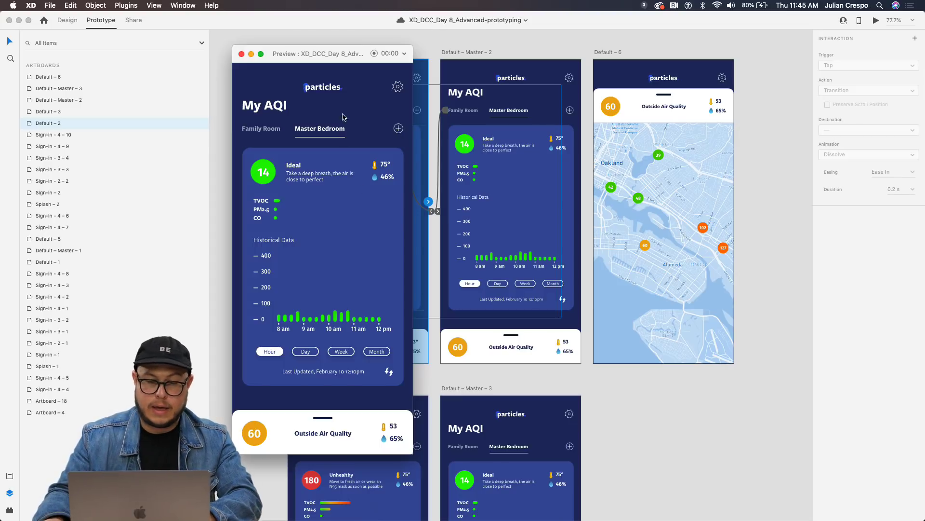
{"action": "left_click", "coordinate": [242, 54]}
{"action": "scroll", "coordinate": [434, 289], "scroll_direction": "right", "scroll_amount": 4}
Select the outsideAQI group inside the Outside Air Quality panel on Default – Master – 2.
{"action": "scroll", "coordinate": [433, 289], "scroll_direction": "left", "scroll_amount": 2}
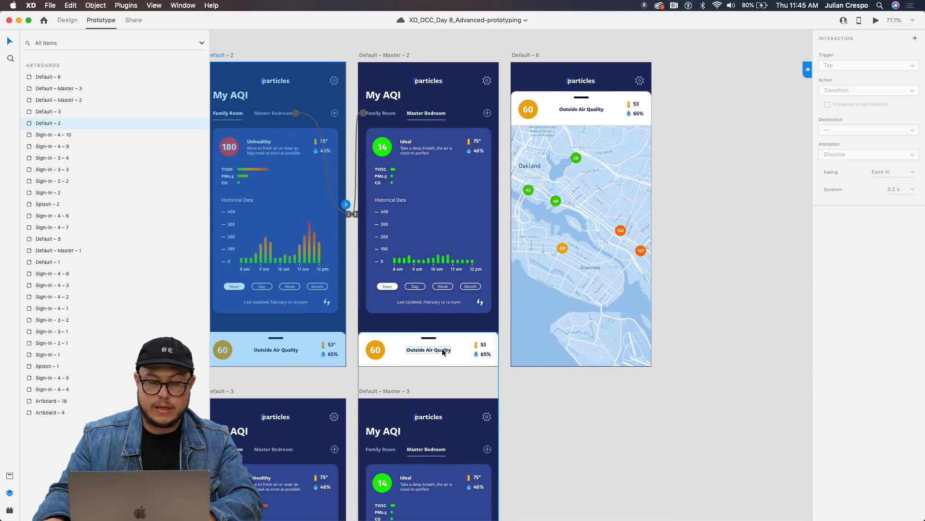
{"action": "left_click", "coordinate": [442, 349]}
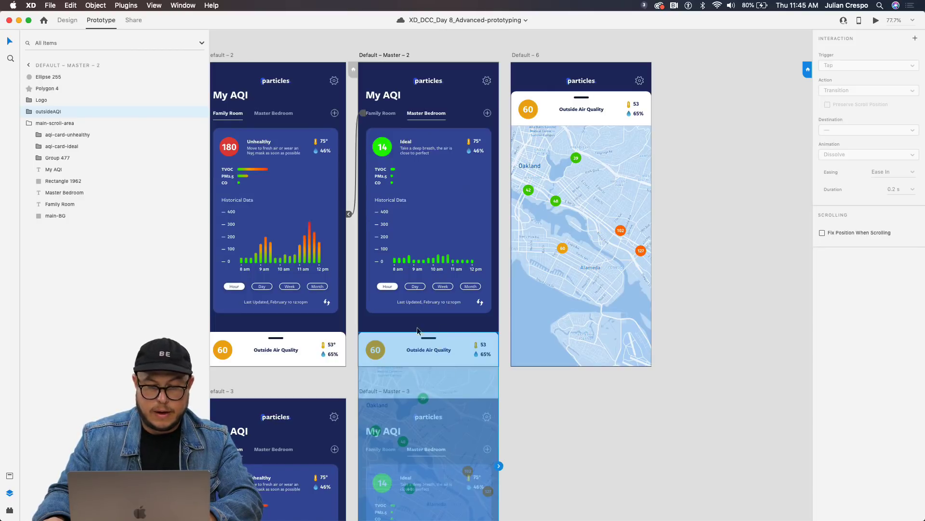
{"action": "scroll", "coordinate": [440, 345], "scroll_direction": "down", "scroll_amount": 3}
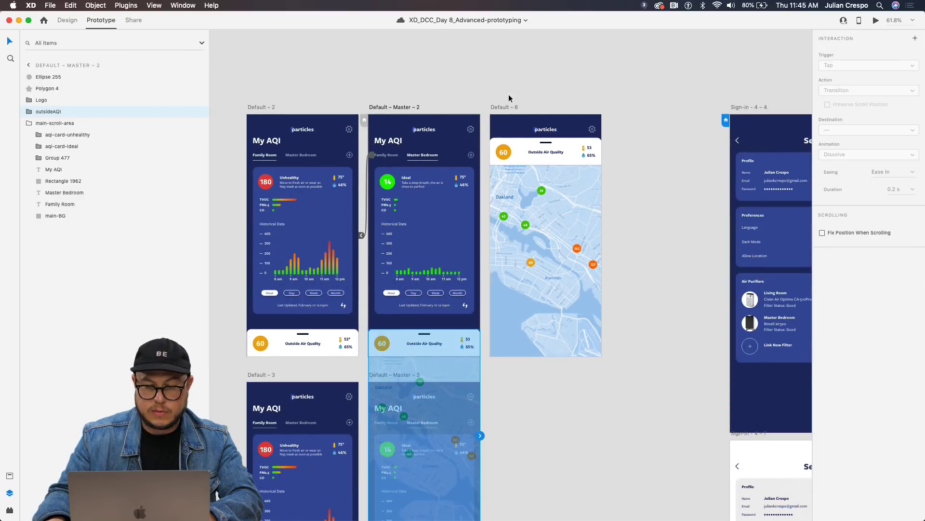
{"action": "left_click", "coordinate": [410, 108]}
{"action": "left_click_drag", "start_coordinate": [480, 225], "coordinate": [501, 237]}
{"action": "left_click", "coordinate": [427, 334]}
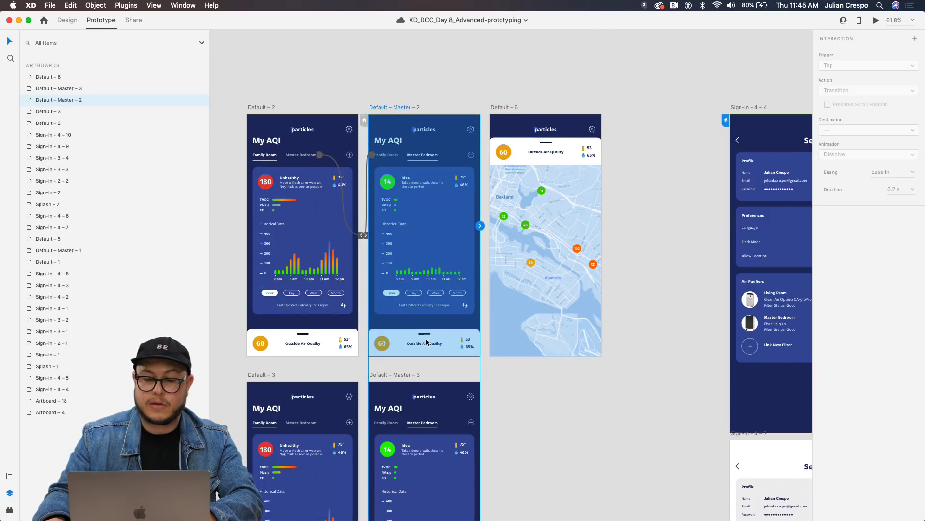
{"action": "left_click", "coordinate": [422, 343]}
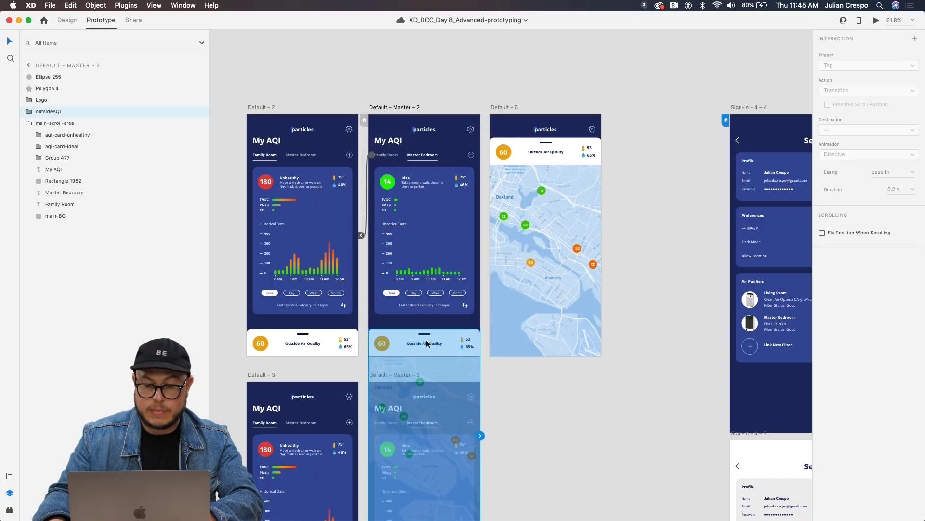
Link the panel to Default – 6 with a Drag trigger, Auto-Animate and Ease In-Out easing.
{"action": "left_click_drag", "start_coordinate": [481, 437], "coordinate": [537, 218]}
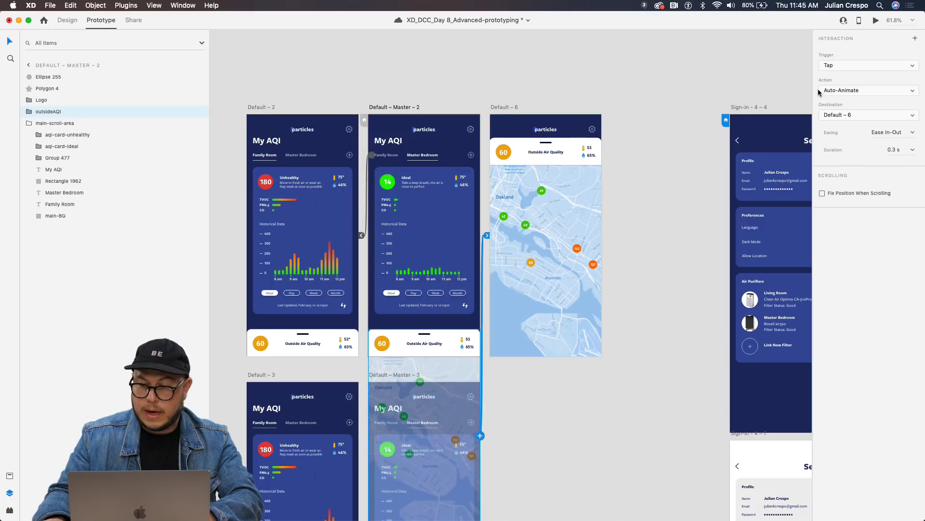
{"action": "left_click", "coordinate": [839, 65]}
{"action": "left_click", "coordinate": [842, 73]}
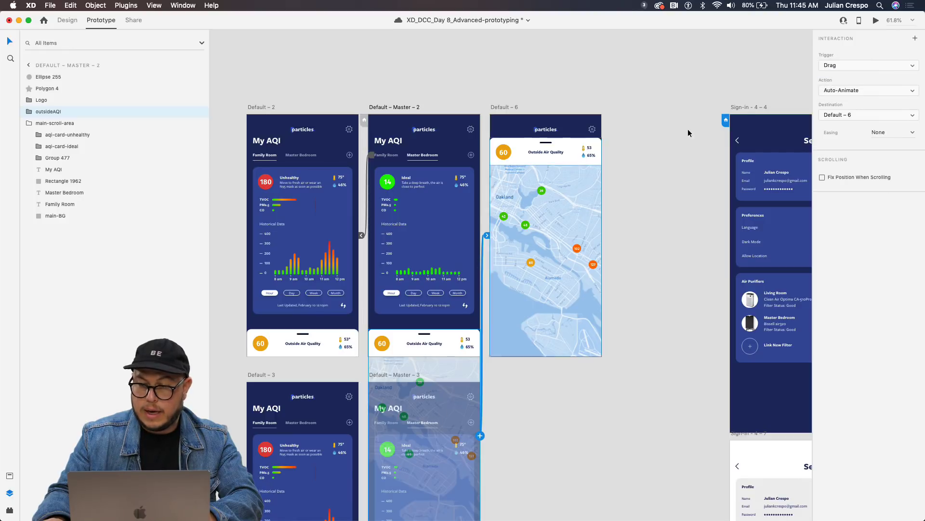
{"action": "left_click", "coordinate": [914, 134]}
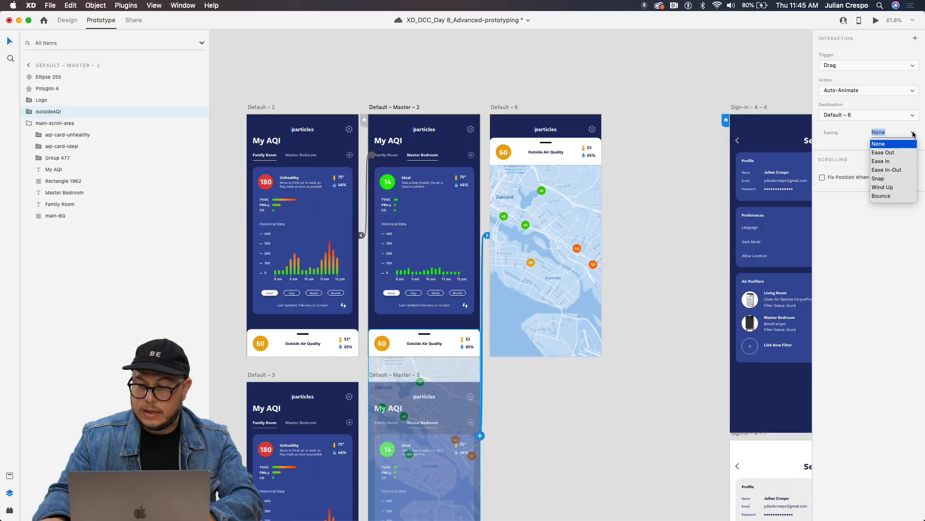
{"action": "left_click", "coordinate": [897, 172]}
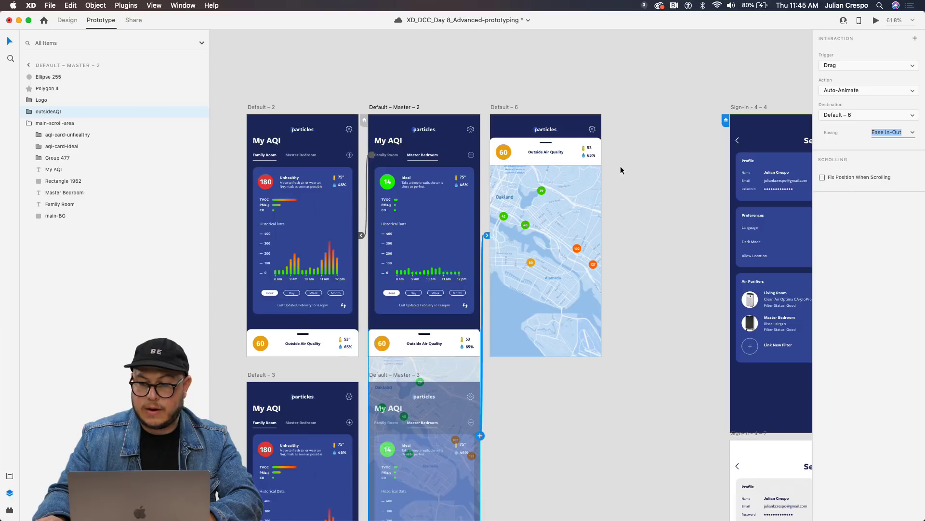
{"action": "left_click", "coordinate": [385, 106]}
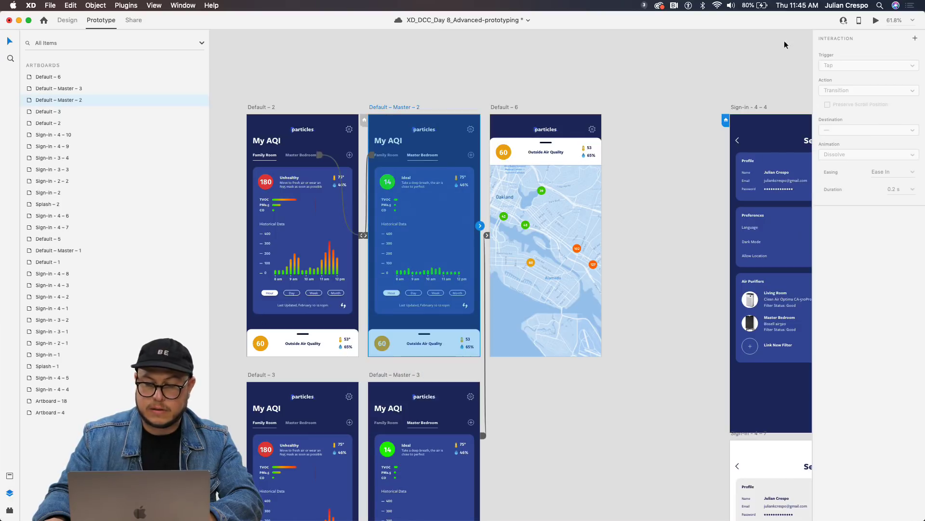
Preview from Default – Master – 2 and drag the Outside Air Quality panel up to the Default – 6 map.
{"action": "left_click", "coordinate": [876, 21]}
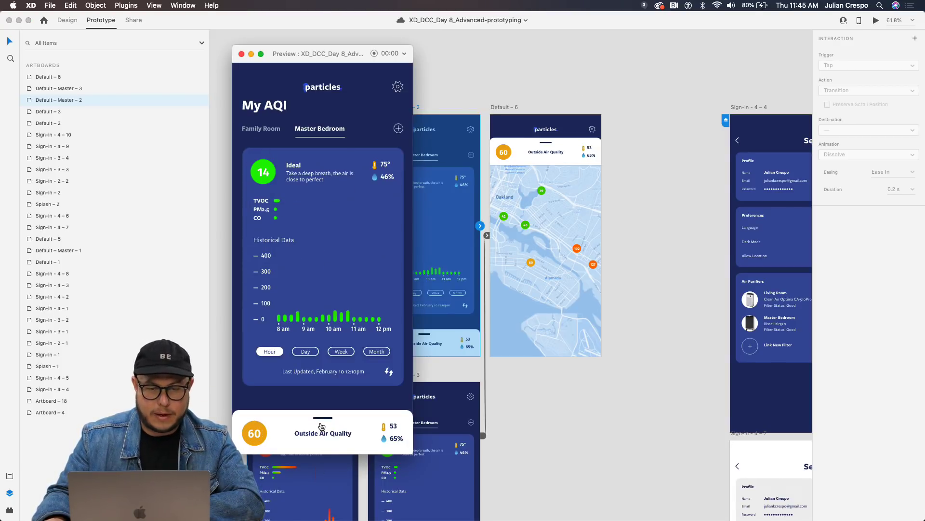
{"action": "left_click_drag", "start_coordinate": [321, 421], "coordinate": [316, 100]}
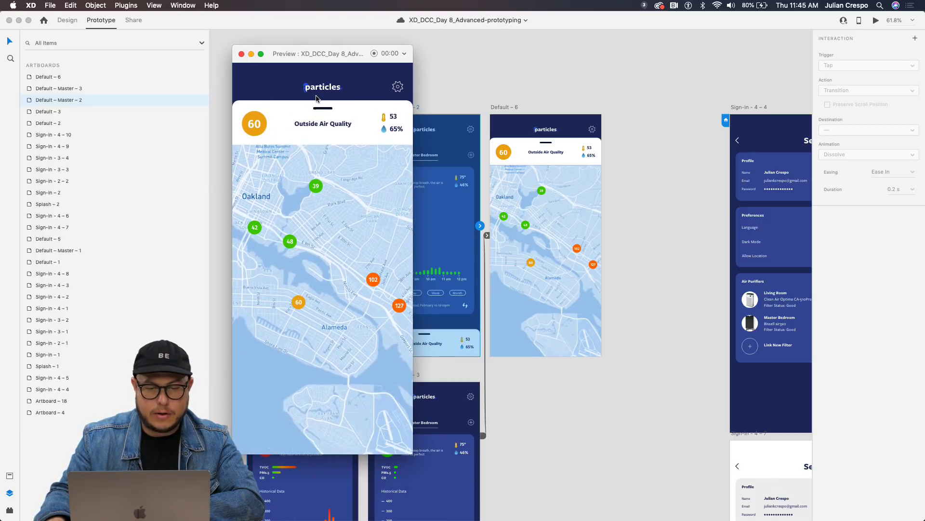
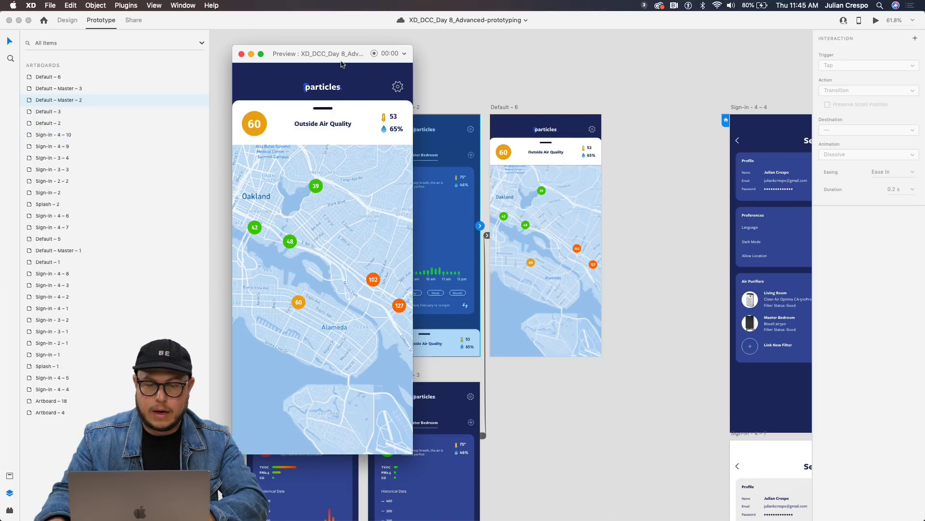
Close the map-screen preview and select the Default – 6 artboard.
{"action": "left_click", "coordinate": [242, 55]}
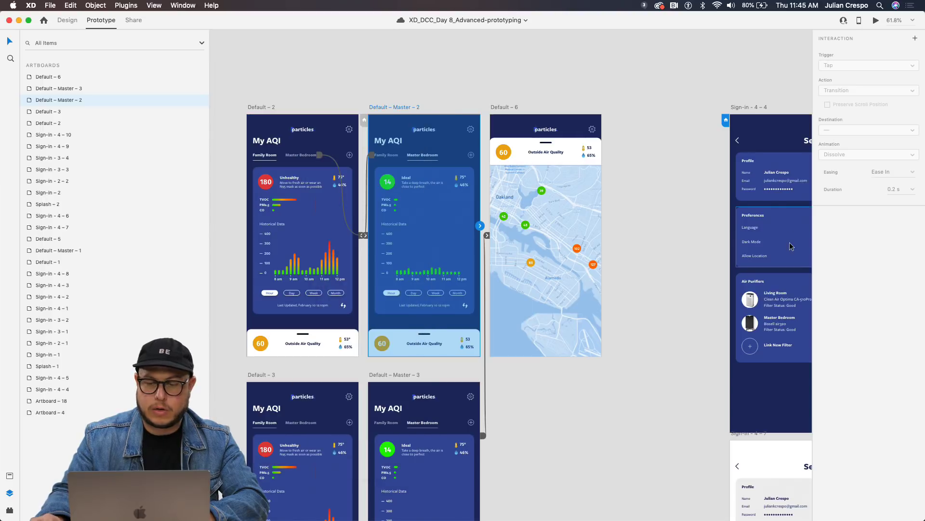
{"action": "left_click", "coordinate": [511, 108]}
Select the Outside Air Quality card on the Default – 6 map screen.
{"action": "scroll", "coordinate": [519, 173], "scroll_direction": "up", "scroll_amount": 2}
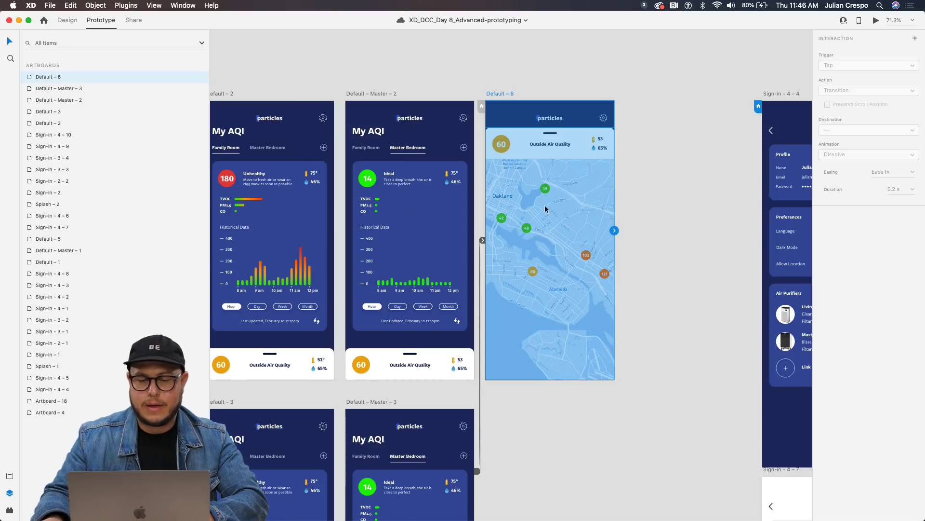
{"action": "scroll", "coordinate": [538, 169], "scroll_direction": "down", "scroll_amount": 2}
{"action": "scroll", "coordinate": [539, 170], "scroll_direction": "left", "scroll_amount": 2}
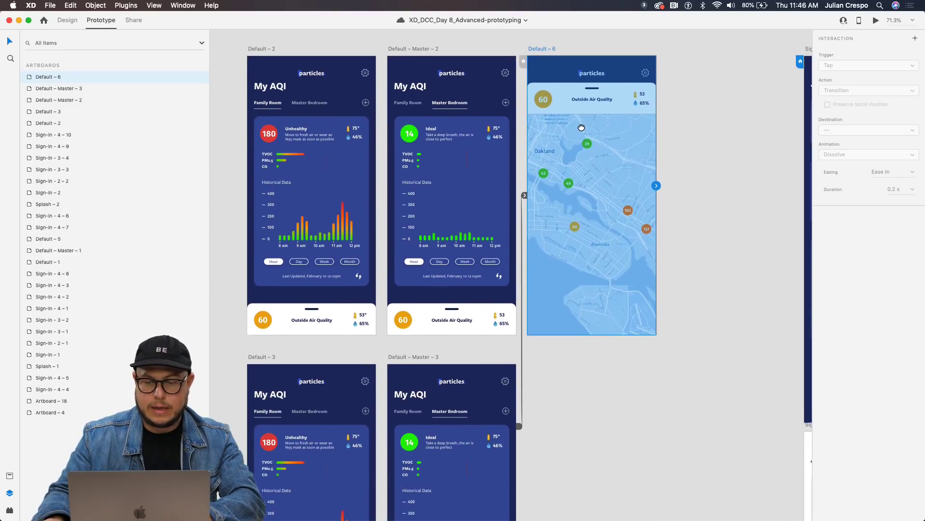
{"action": "left_click", "coordinate": [601, 120]}
{"action": "left_click", "coordinate": [759, 134]}
{"action": "left_click", "coordinate": [603, 136]}
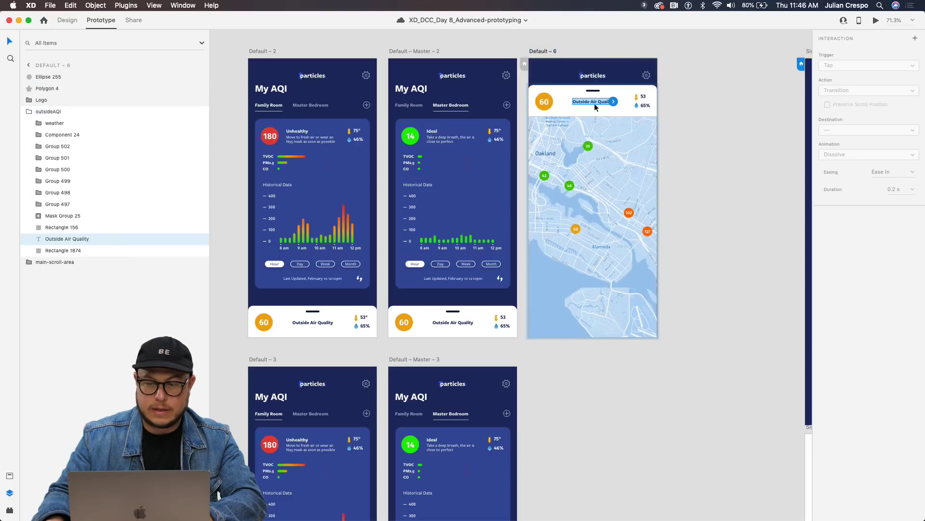
{"action": "left_click", "coordinate": [600, 135]}
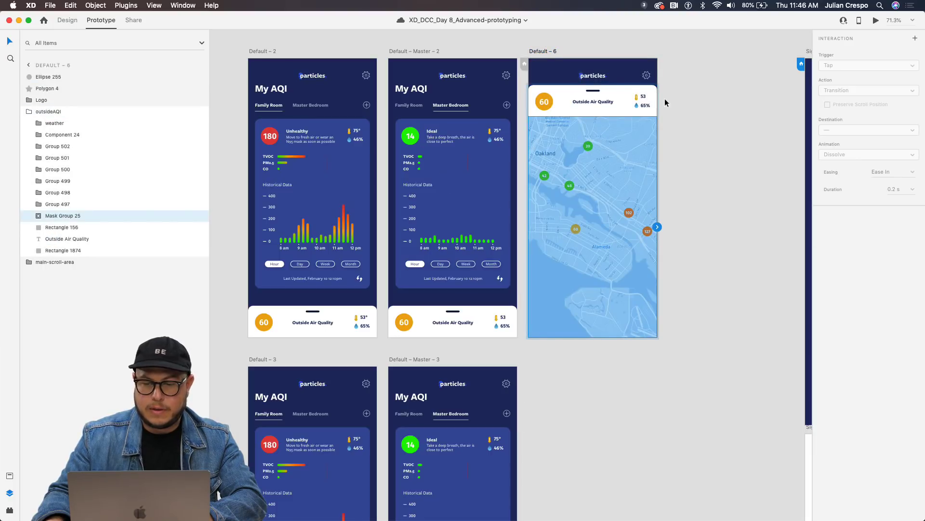
{"action": "left_click", "coordinate": [592, 76]}
{"action": "left_click", "coordinate": [609, 103]}
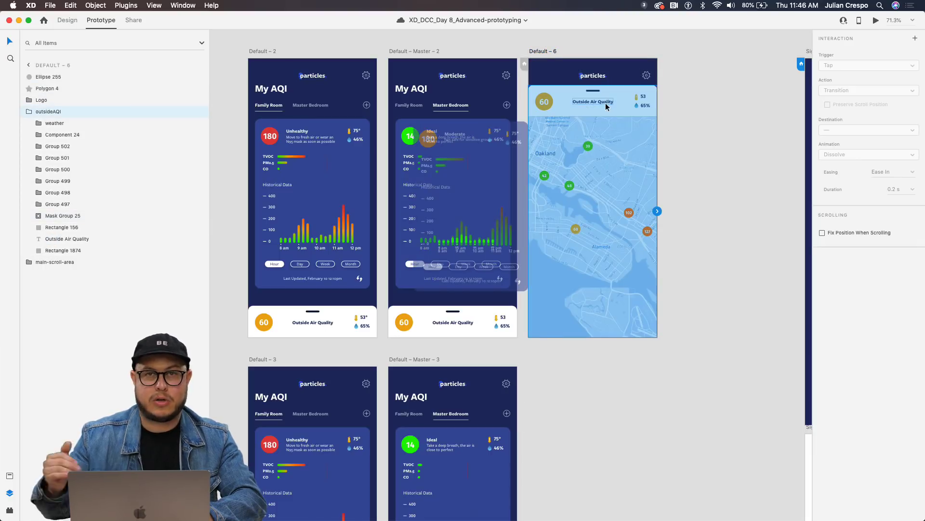
Link the card to Default – Master – 2 with Drag Auto-Animate, then preview from that screen.
{"action": "left_click_drag", "start_coordinate": [658, 212], "coordinate": [485, 439]}
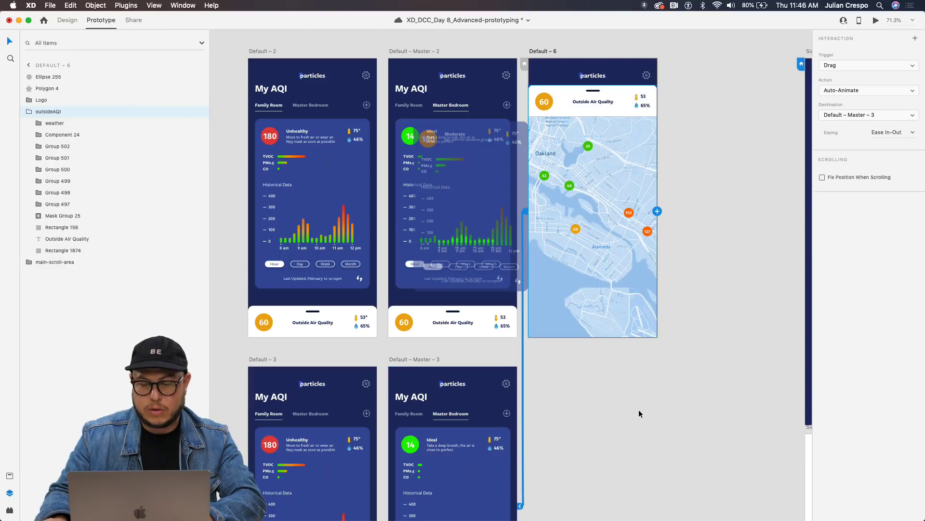
{"action": "scroll", "coordinate": [551, 194], "scroll_direction": "down", "scroll_amount": 5}
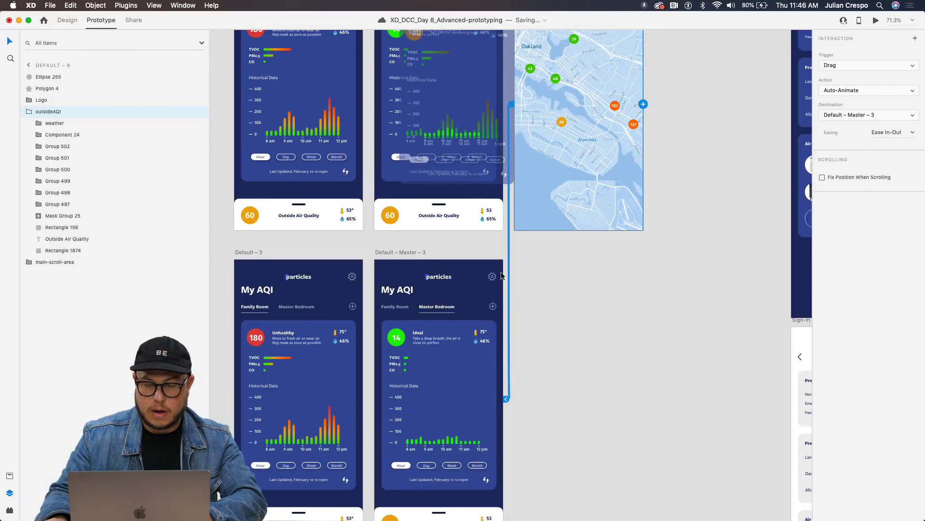
{"action": "key", "text": "super+z"}
{"action": "scroll", "coordinate": [530, 326], "scroll_direction": "up", "scroll_amount": 4}
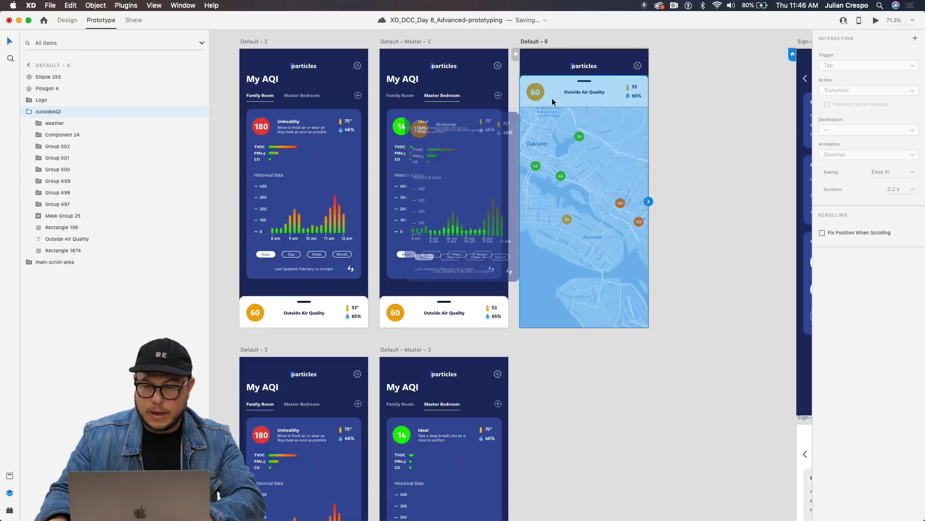
{"action": "left_click_drag", "start_coordinate": [649, 202], "coordinate": [473, 289]}
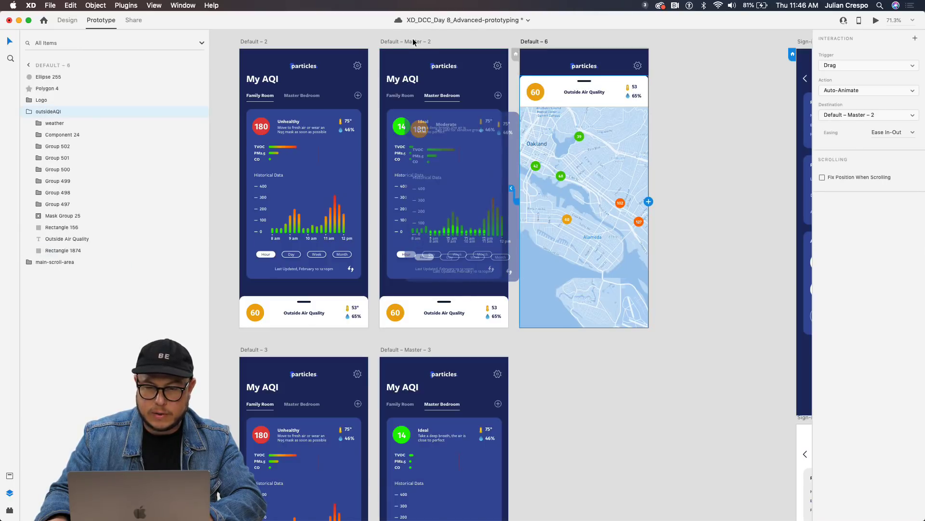
{"action": "left_click", "coordinate": [414, 42]}
{"action": "left_click", "coordinate": [874, 20]}
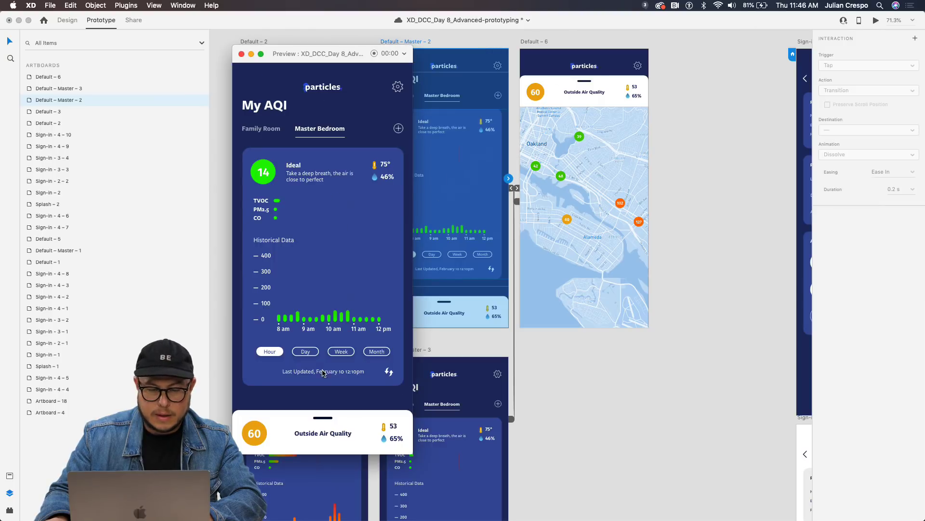
Drag the Outside Air Quality card up to the map and back to My AQI several times.
{"action": "left_click_drag", "start_coordinate": [332, 423], "coordinate": [355, 40]}
{"action": "mouse_move", "coordinate": [326, 112]}
{"action": "left_mouse_down"}
{"action": "mouse_move", "coordinate": [326, 195]}
{"action": "mouse_move", "coordinate": [361, 448]}
{"action": "mouse_move", "coordinate": [329, 103]}
{"action": "left_mouse_up"}
{"action": "left_click_drag", "start_coordinate": [327, 143], "coordinate": [320, 225]}
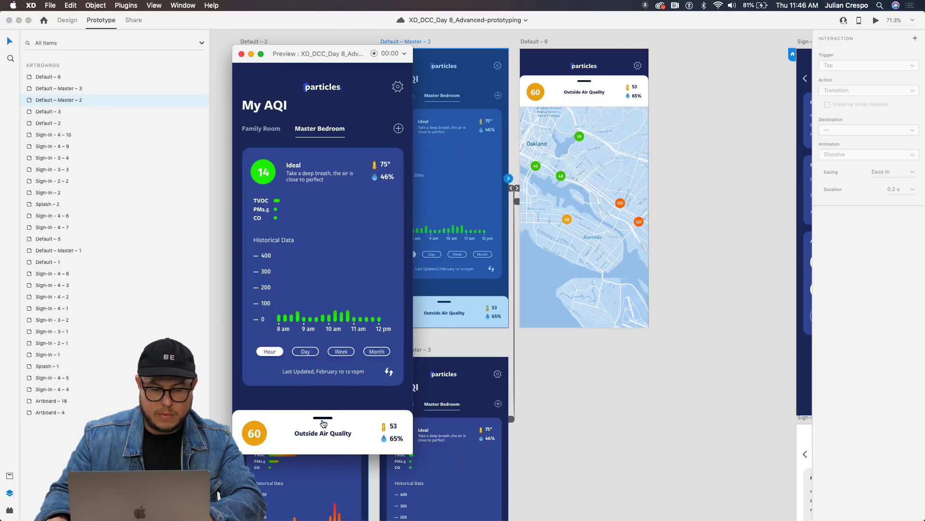
{"action": "left_click_drag", "start_coordinate": [325, 423], "coordinate": [351, 241]}
{"action": "left_click_drag", "start_coordinate": [326, 125], "coordinate": [335, 474]}
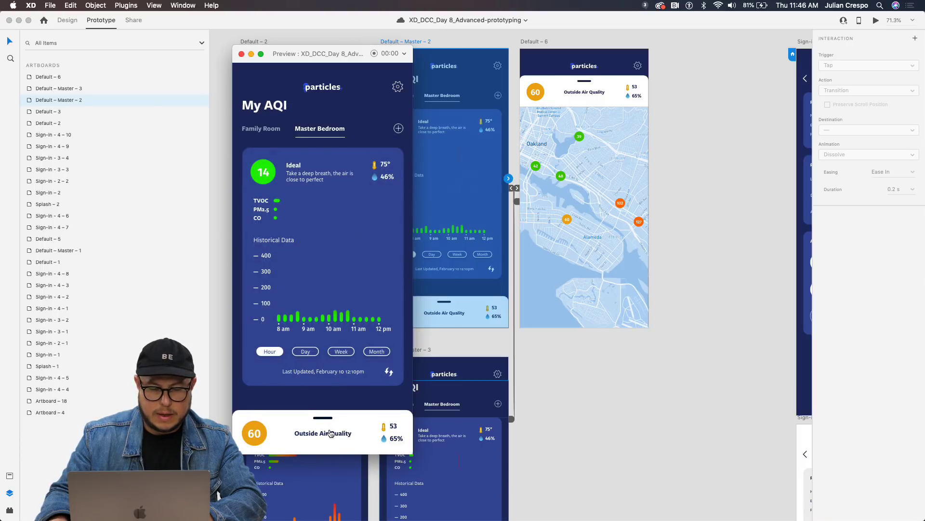
{"action": "left_click_drag", "start_coordinate": [331, 434], "coordinate": [335, 251]}
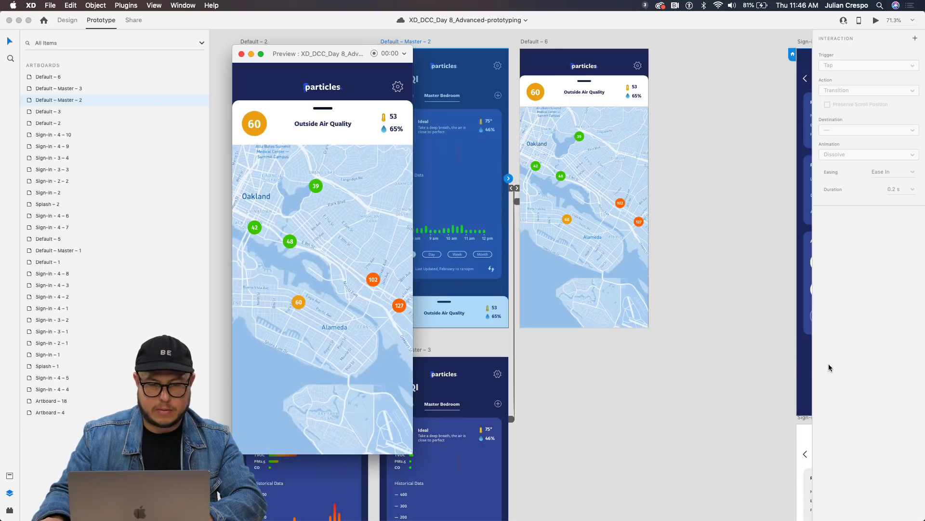
Close the preview and start a new preview from the Sign-in – 4 – 4 Settings artboard.
{"action": "left_click", "coordinate": [242, 54]}
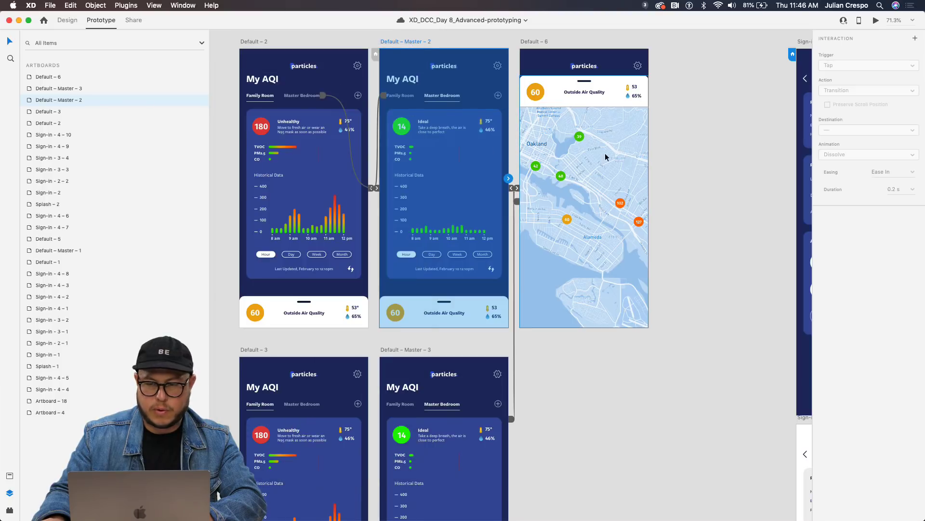
{"action": "scroll", "coordinate": [681, 163], "scroll_direction": "left", "scroll_amount": 5}
{"action": "scroll", "coordinate": [699, 172], "scroll_direction": "down", "scroll_amount": 3}
{"action": "scroll", "coordinate": [699, 172], "scroll_direction": "right", "scroll_amount": 10}
{"action": "scroll", "coordinate": [620, 206], "scroll_direction": "down", "scroll_amount": 2}
{"action": "scroll", "coordinate": [620, 207], "scroll_direction": "left", "scroll_amount": 1}
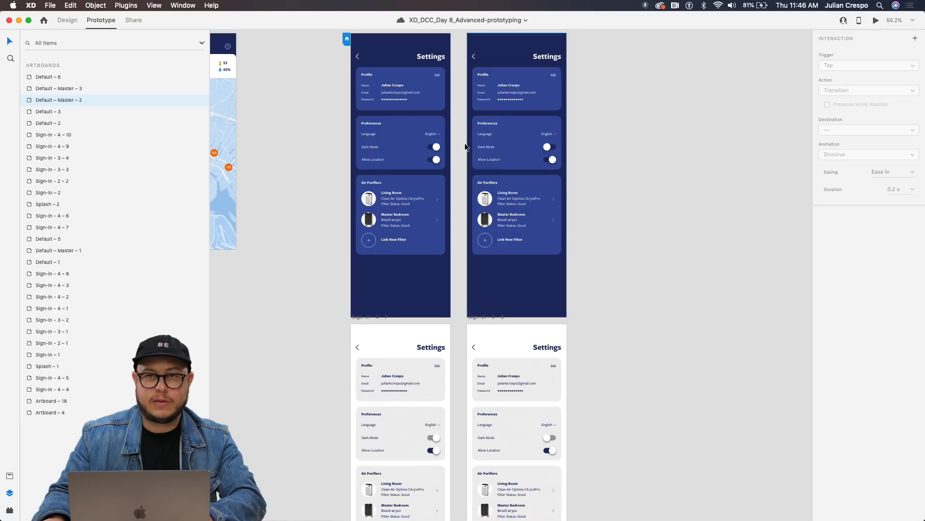
{"action": "scroll", "coordinate": [366, 87], "scroll_direction": "up", "scroll_amount": 2}
{"action": "scroll", "coordinate": [366, 87], "scroll_direction": "right", "scroll_amount": 1}
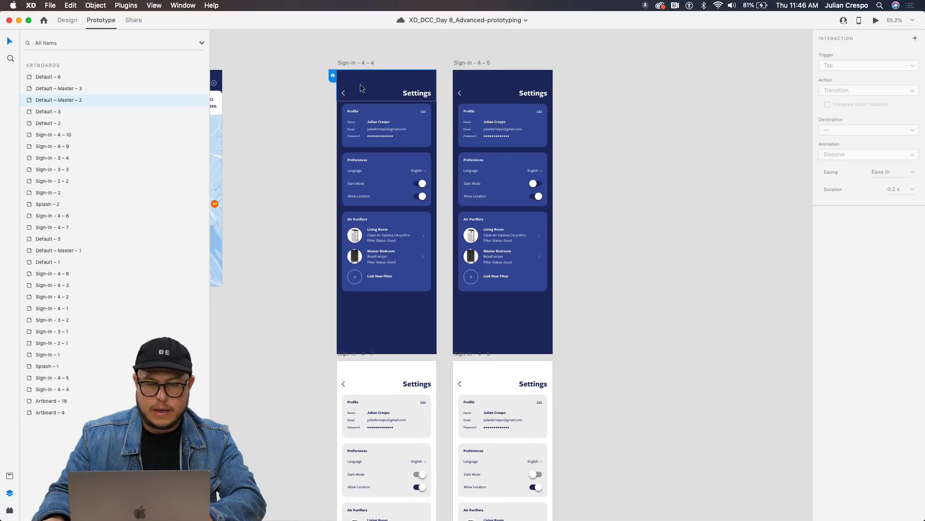
{"action": "left_click", "coordinate": [356, 61]}
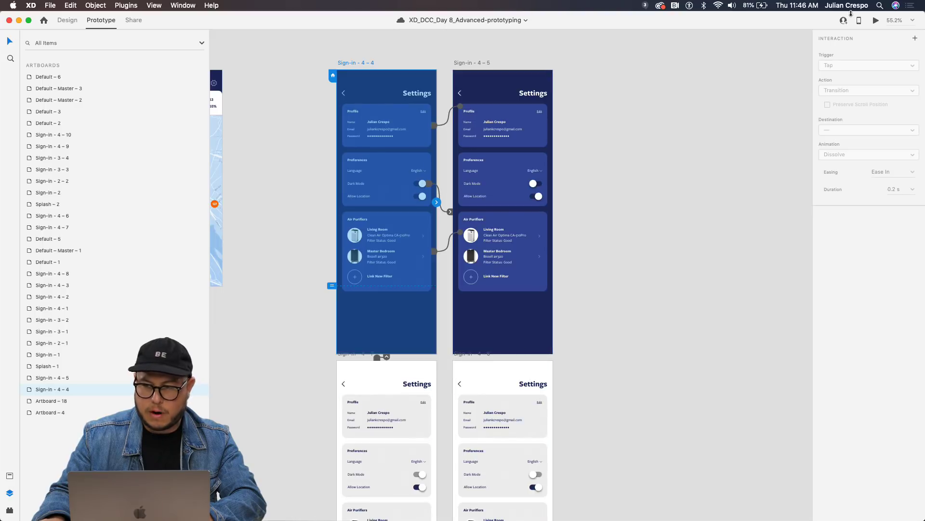
{"action": "left_click", "coordinate": [876, 21]}
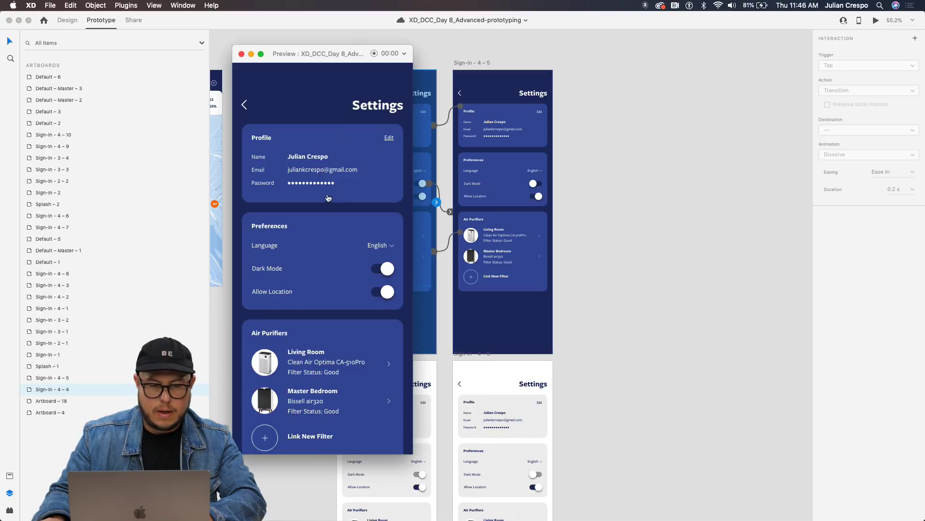
Try profile edit mode and cycle the Master Bedroom purifier fan speed through A, 1–4 and back to A.
{"action": "scroll", "coordinate": [333, 200], "scroll_direction": "down", "scroll_amount": 5}
{"action": "scroll", "coordinate": [326, 182], "scroll_direction": "up", "scroll_amount": 5}
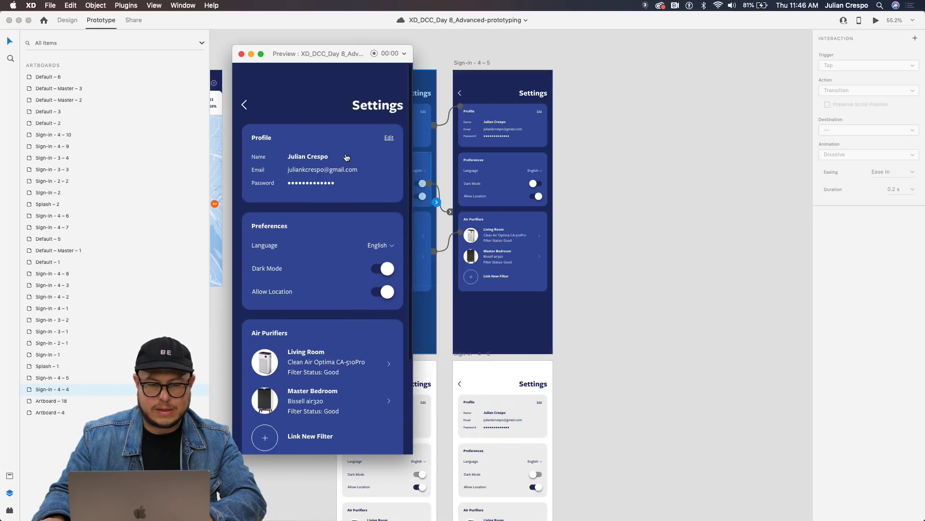
{"action": "left_click", "coordinate": [388, 139]}
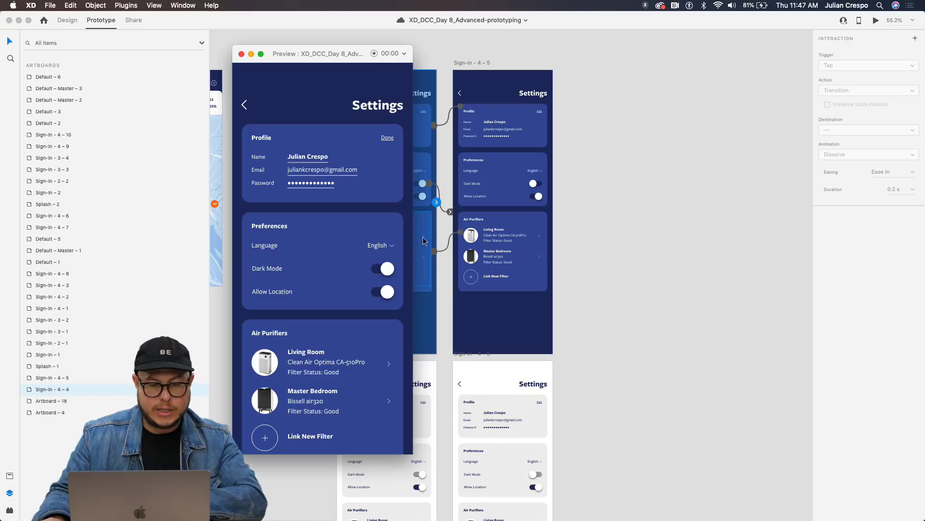
{"action": "scroll", "coordinate": [320, 375], "scroll_direction": "down", "scroll_amount": 5}
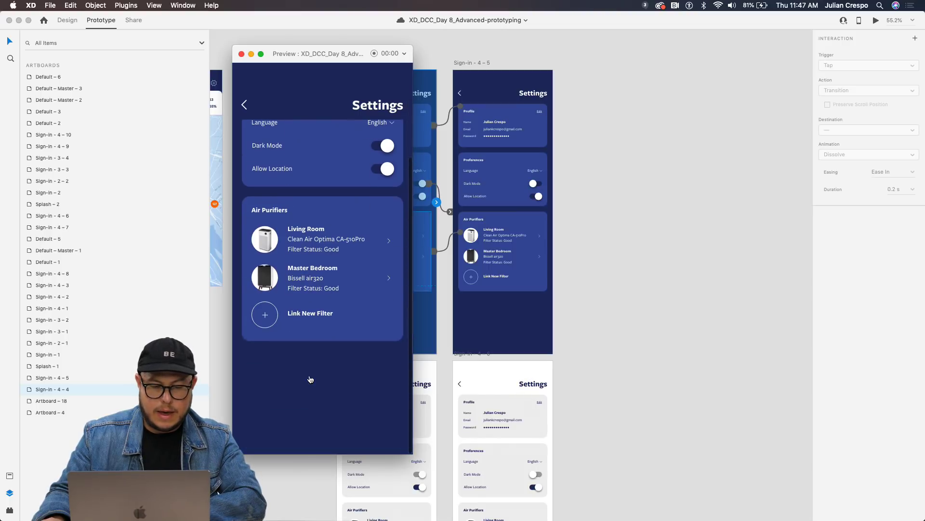
{"action": "left_click", "coordinate": [359, 290]}
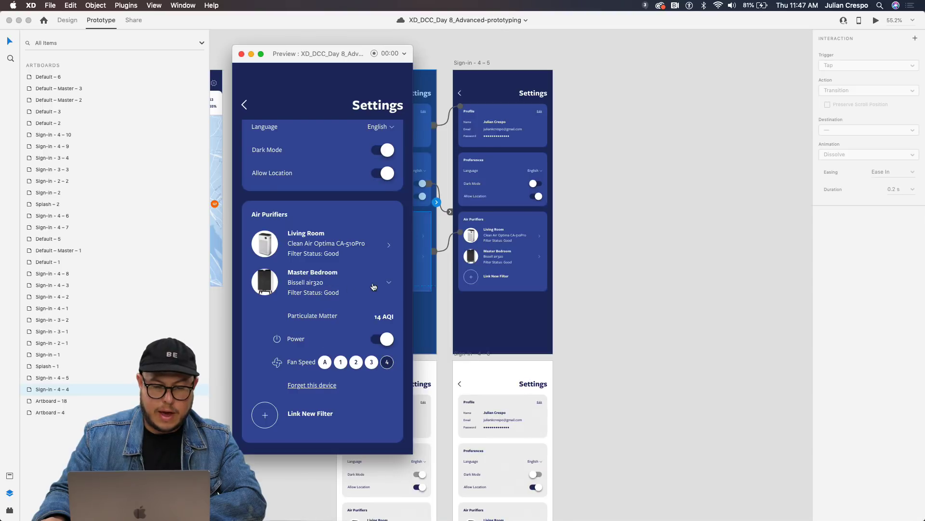
{"action": "left_click", "coordinate": [325, 363]}
{"action": "left_click", "coordinate": [340, 363]}
{"action": "left_click", "coordinate": [356, 362]}
{"action": "left_click", "coordinate": [371, 363]}
{"action": "left_click", "coordinate": [371, 367]}
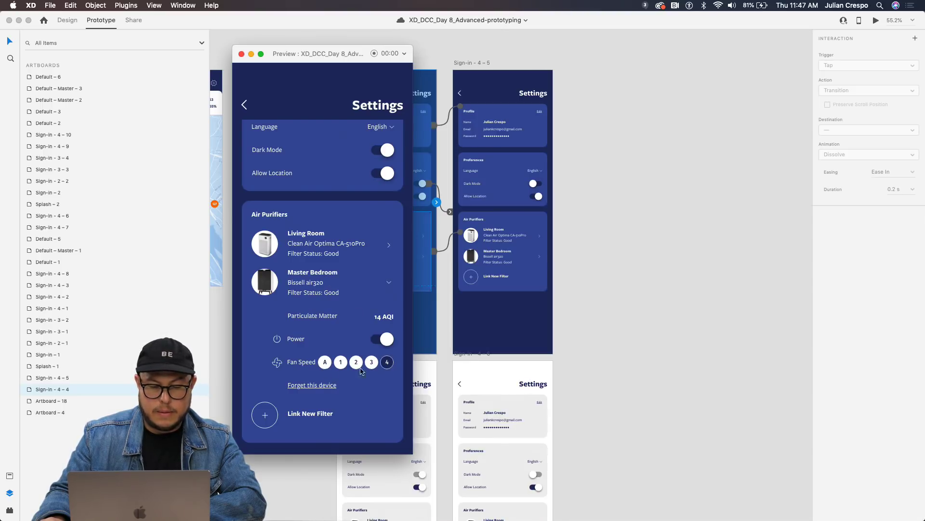
{"action": "left_click", "coordinate": [326, 364]}
{"action": "left_click", "coordinate": [345, 287]}
{"action": "scroll", "coordinate": [322, 277], "scroll_direction": "up", "scroll_amount": 3}
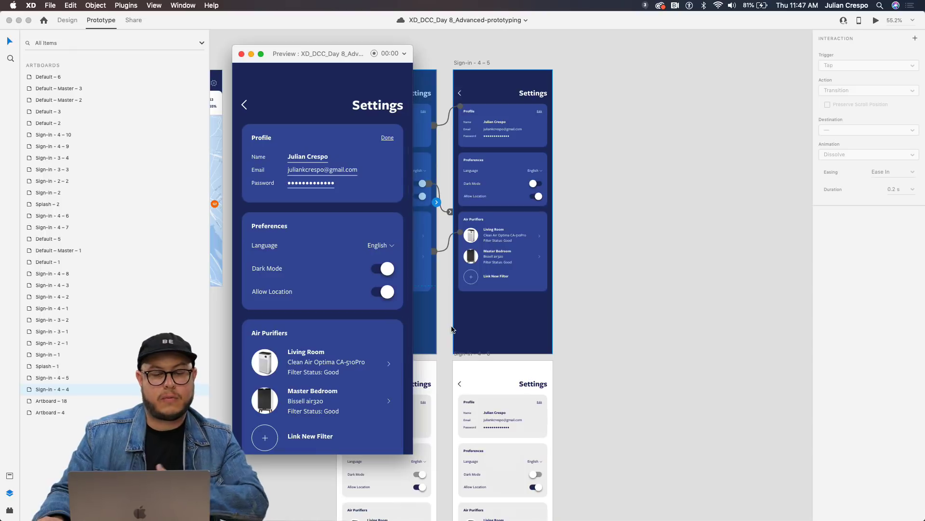
Toggle Dark Mode between light and dark themes, then restart on the dark Settings screen.
{"action": "left_click", "coordinate": [387, 271]}
{"action": "left_click", "coordinate": [386, 271]}
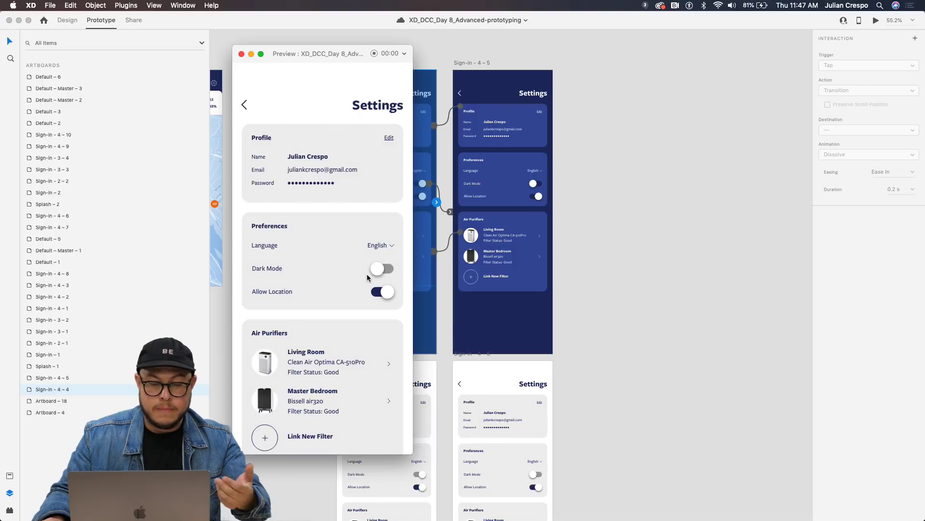
{"action": "left_click", "coordinate": [386, 269]}
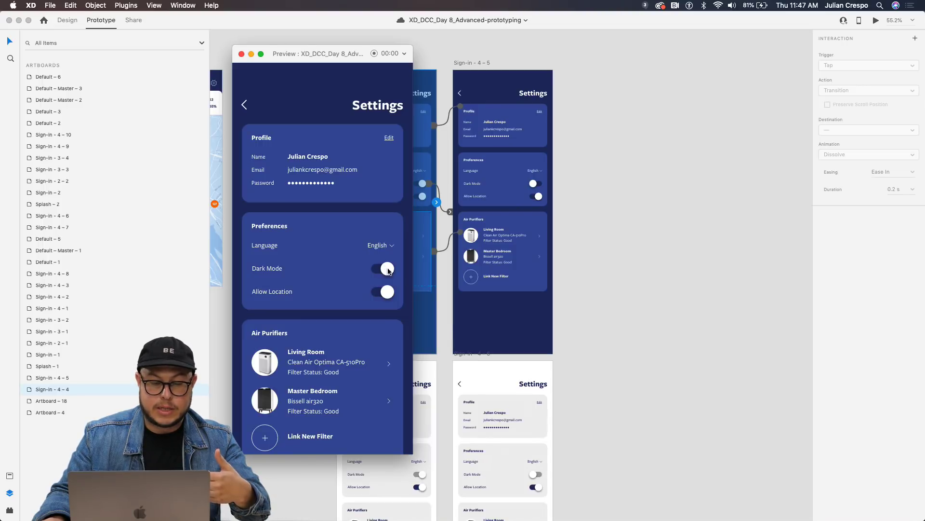
{"action": "left_click", "coordinate": [389, 270]}
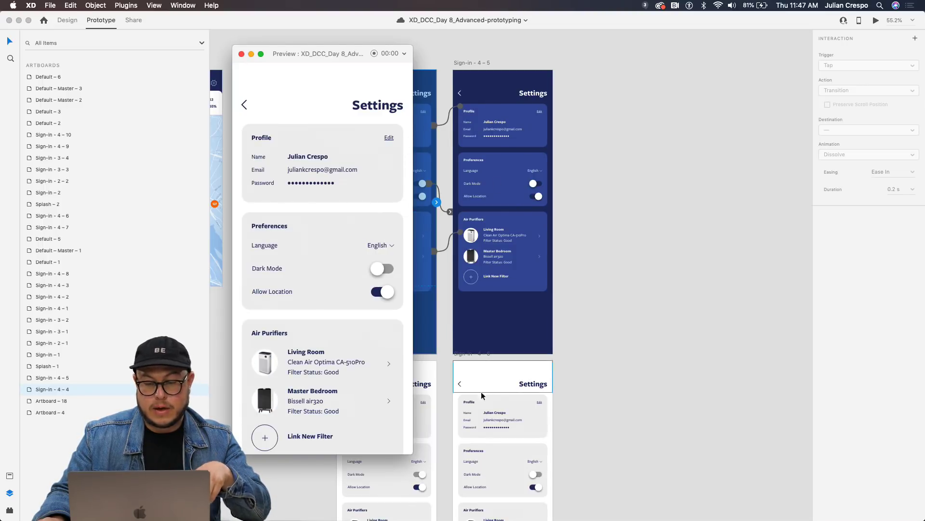
{"action": "left_click", "coordinate": [428, 273]}
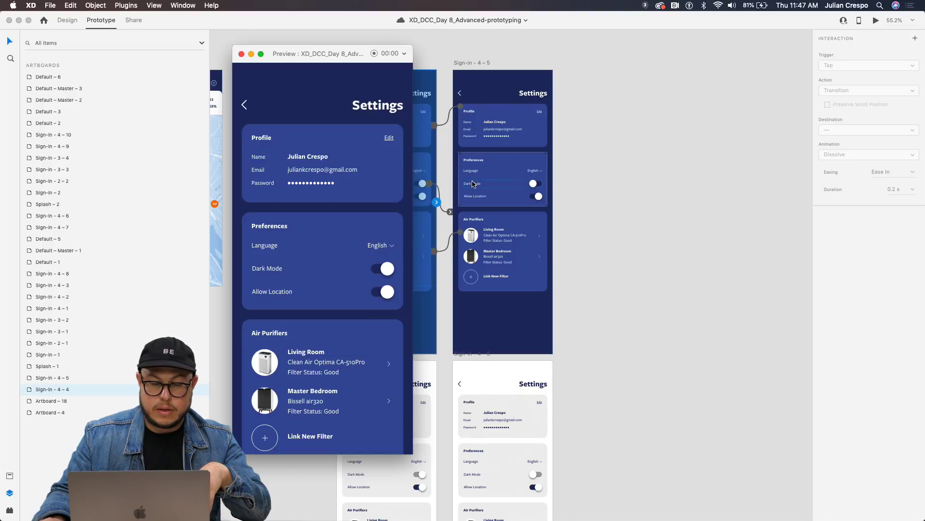
{"action": "left_click_drag", "start_coordinate": [347, 61], "coordinate": [699, 130]}
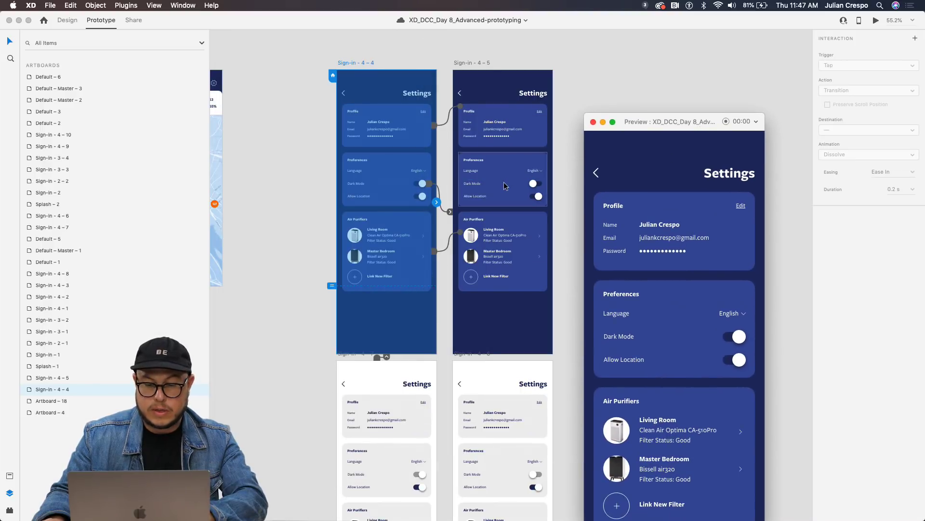
{"action": "scroll", "coordinate": [505, 183], "scroll_direction": "up", "scroll_amount": 5}
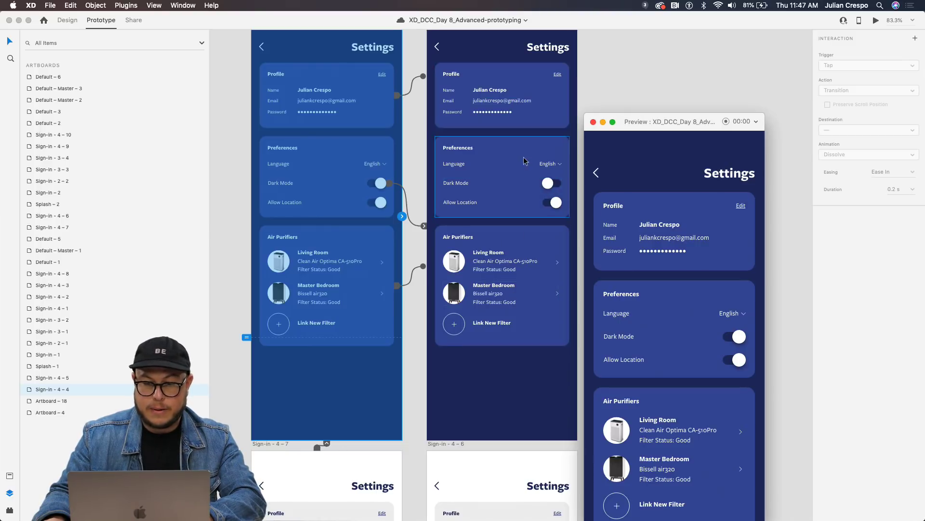
{"action": "scroll", "coordinate": [482, 120], "scroll_direction": "up", "scroll_amount": 3}
{"action": "left_click", "coordinate": [458, 72]}
{"action": "left_click", "coordinate": [458, 73]}
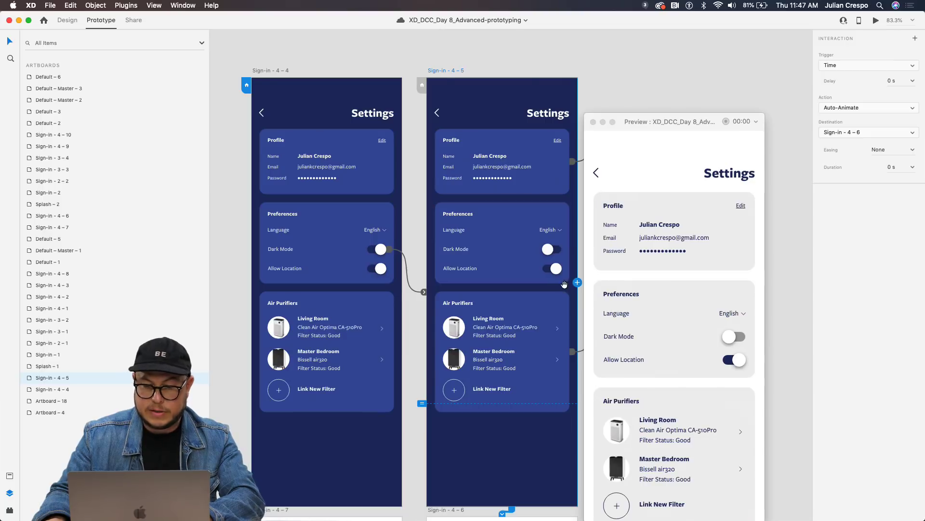
{"action": "scroll", "coordinate": [464, 406], "scroll_direction": "down", "scroll_amount": 10}
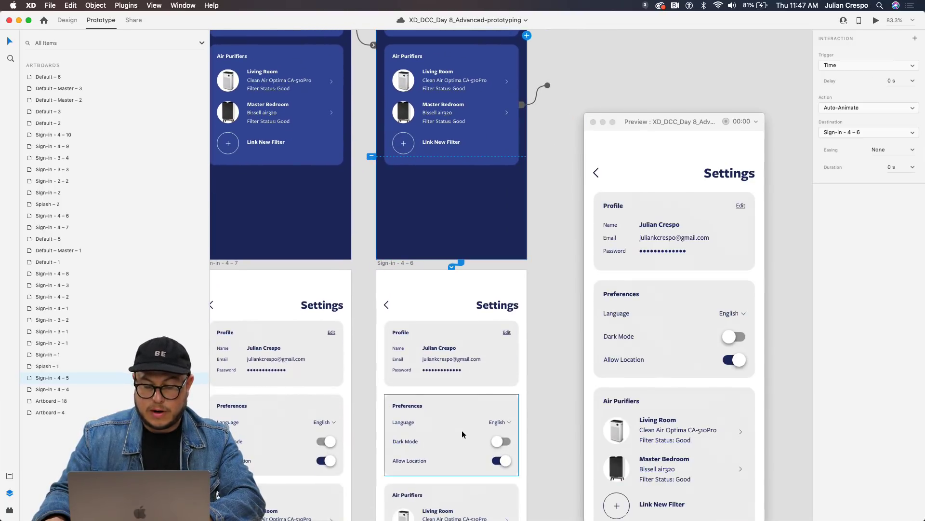
{"action": "scroll", "coordinate": [424, 392], "scroll_direction": "down", "scroll_amount": 5}
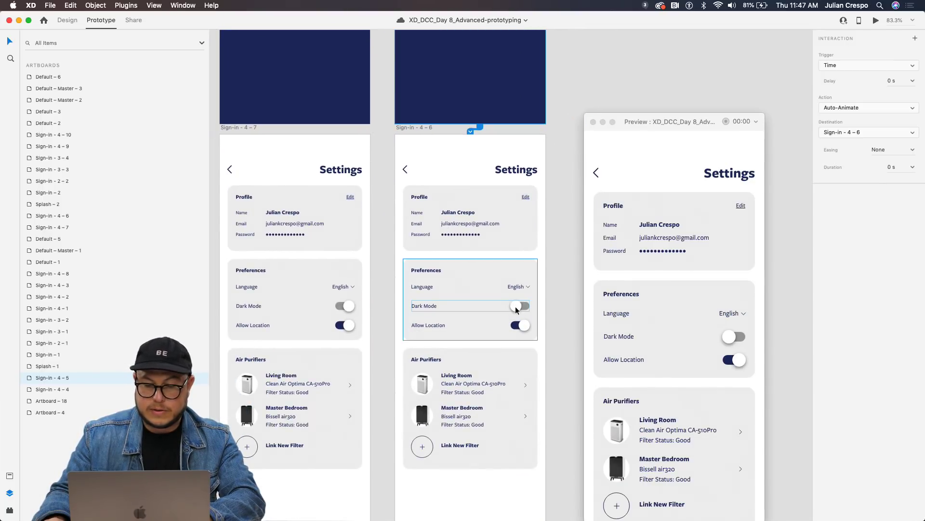
{"action": "left_click", "coordinate": [514, 309]}
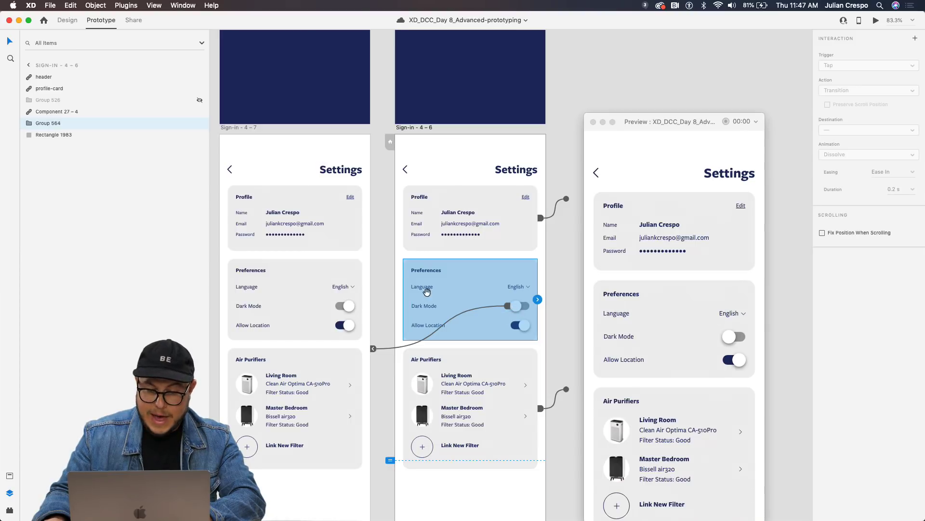
{"action": "scroll", "coordinate": [494, 259], "scroll_direction": "left", "scroll_amount": 5}
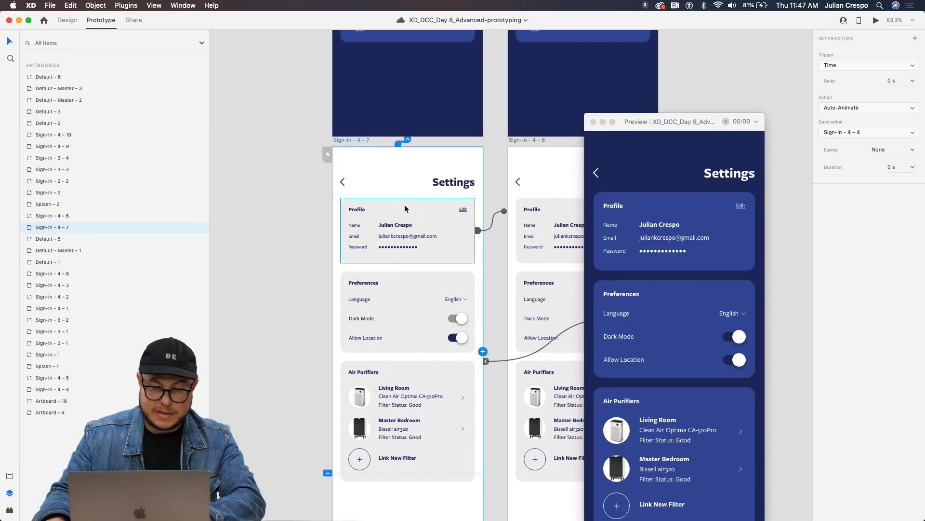
{"action": "scroll", "coordinate": [339, 460], "scroll_direction": "up", "scroll_amount": 5}
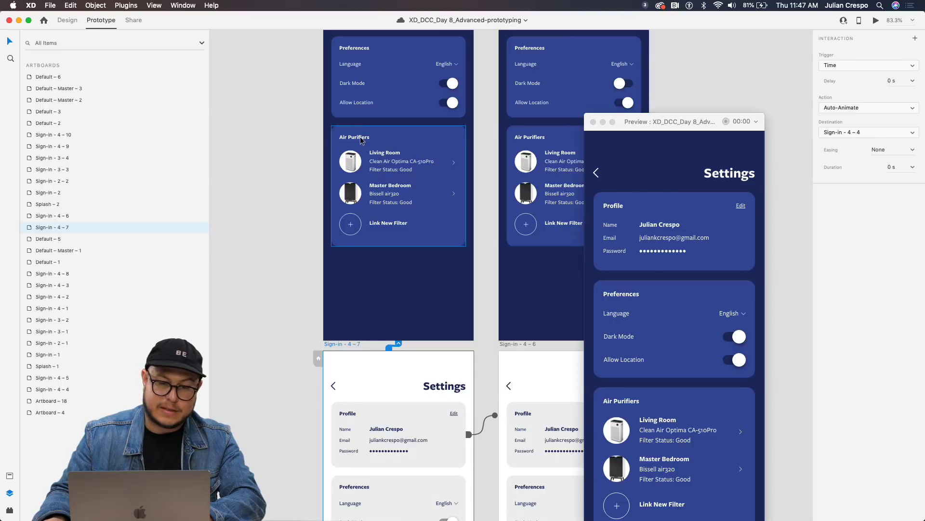
{"action": "scroll", "coordinate": [351, 155], "scroll_direction": "down", "scroll_amount": 5}
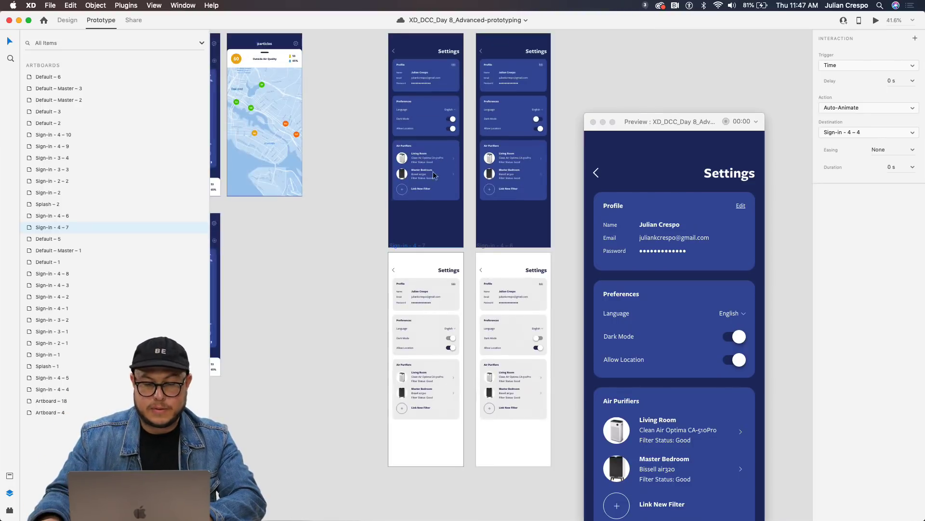
{"action": "scroll", "coordinate": [331, 115], "scroll_direction": "up", "scroll_amount": 3}
Wire the gear icon on Default – 6 to the Sign-in – 4 – 4 Settings screen.
{"action": "left_click", "coordinate": [321, 82]}
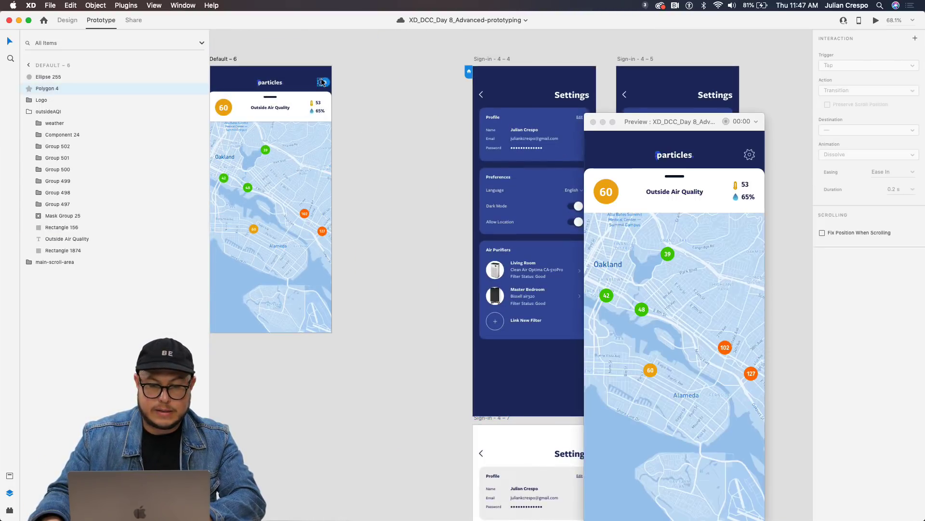
{"action": "left_click_drag", "start_coordinate": [332, 86], "coordinate": [471, 180]}
{"action": "scroll", "coordinate": [438, 215], "scroll_direction": "down", "scroll_amount": 2}
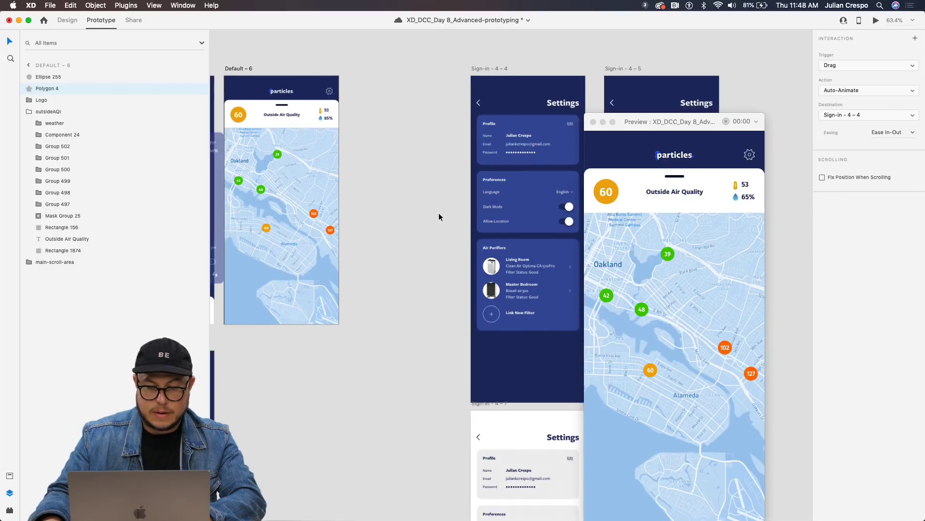
{"action": "left_click", "coordinate": [241, 70]}
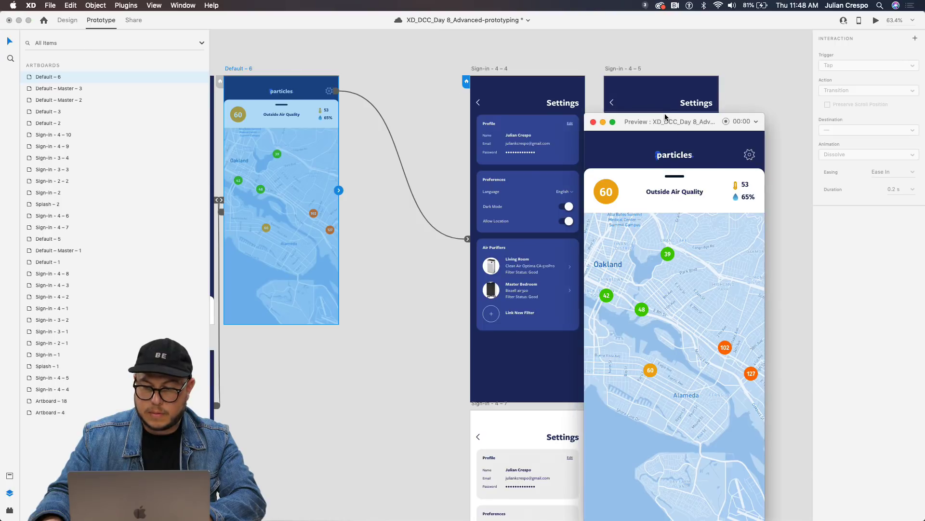
{"action": "left_click_drag", "start_coordinate": [667, 120], "coordinate": [709, 118]}
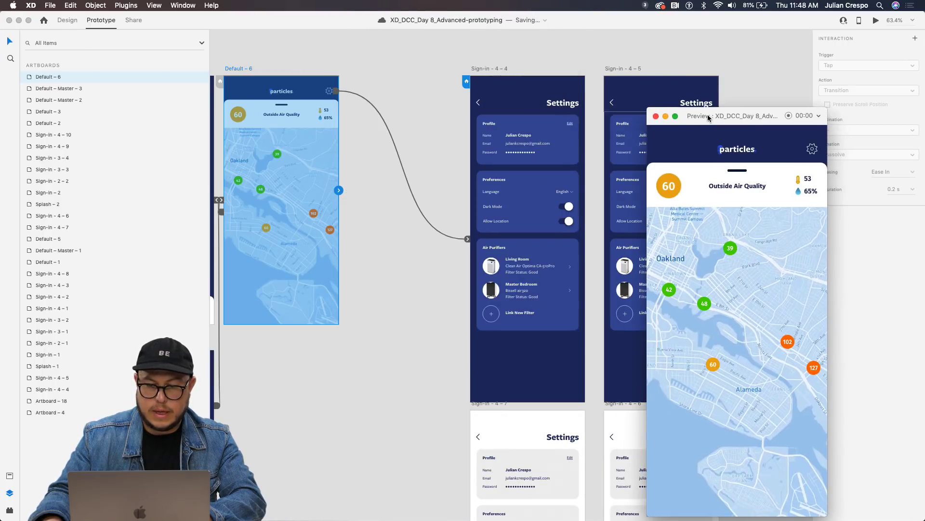
{"action": "left_click", "coordinate": [352, 87]}
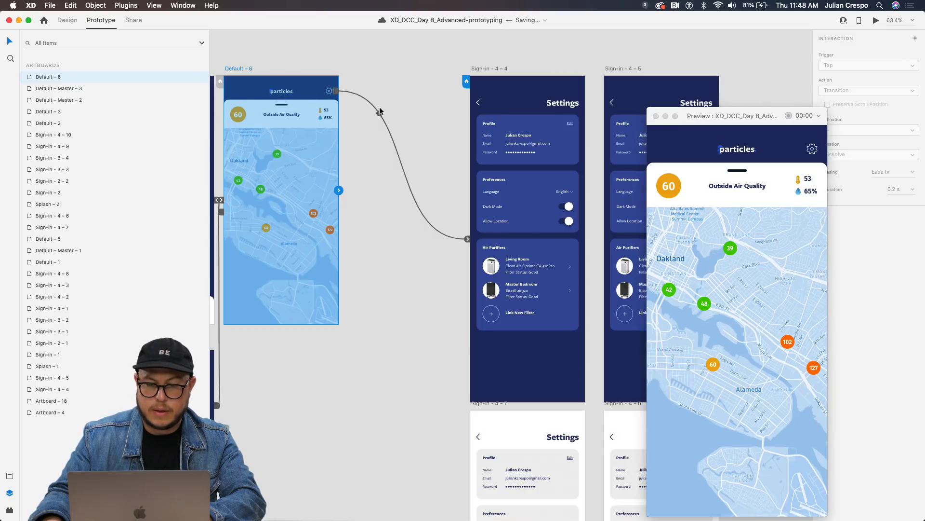
Set the gear link to Tap trigger, Transition action and Slide Left animation.
{"action": "left_click", "coordinate": [467, 240]}
{"action": "left_click_drag", "start_coordinate": [756, 118], "coordinate": [618, 90]}
{"action": "left_click", "coordinate": [856, 66]}
{"action": "left_click", "coordinate": [857, 58]}
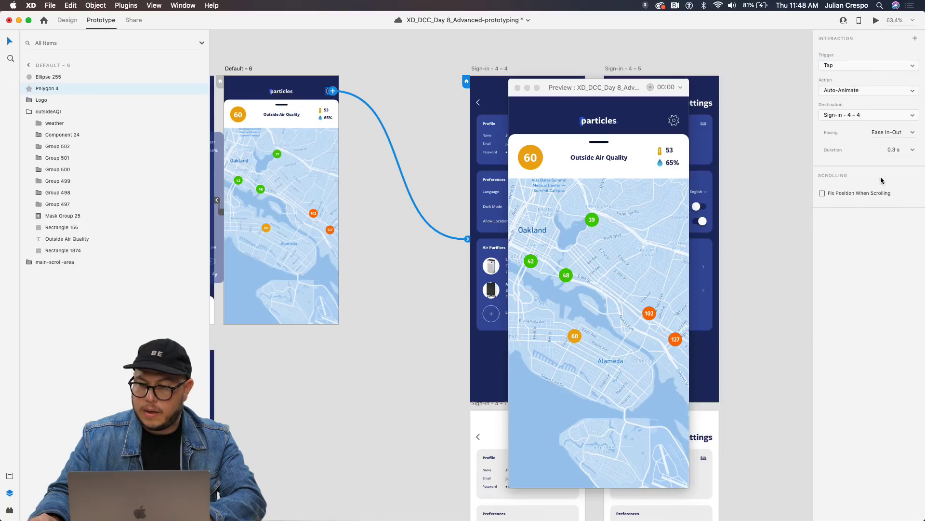
{"action": "left_click", "coordinate": [854, 91]}
{"action": "left_click", "coordinate": [841, 83]}
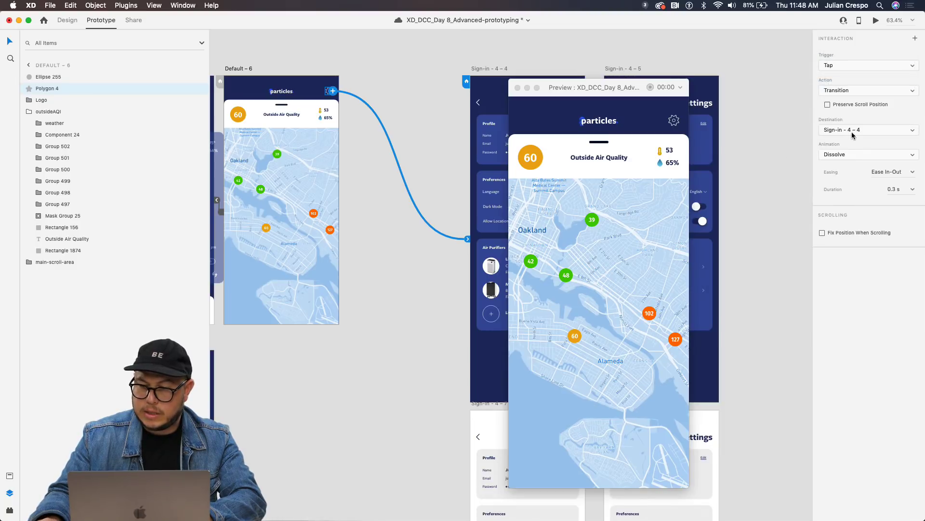
{"action": "left_click", "coordinate": [849, 164]}
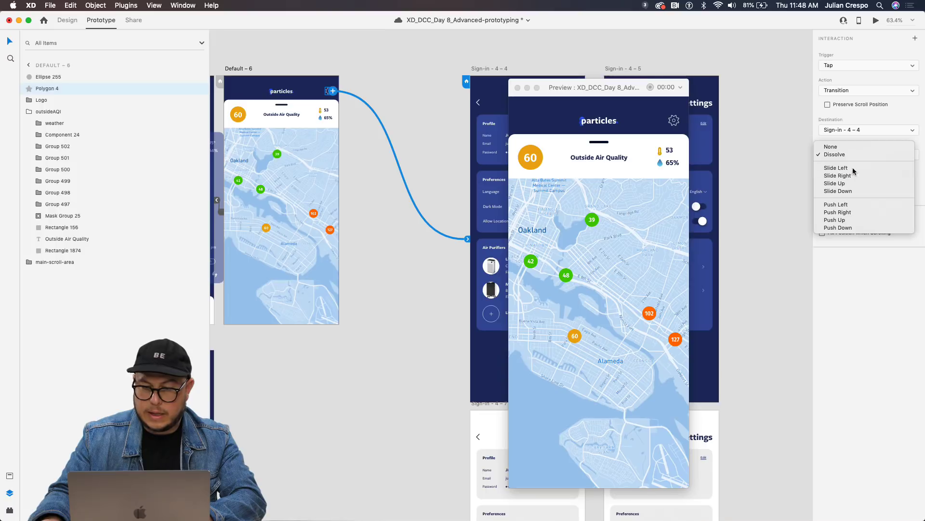
{"action": "left_click", "coordinate": [837, 168]}
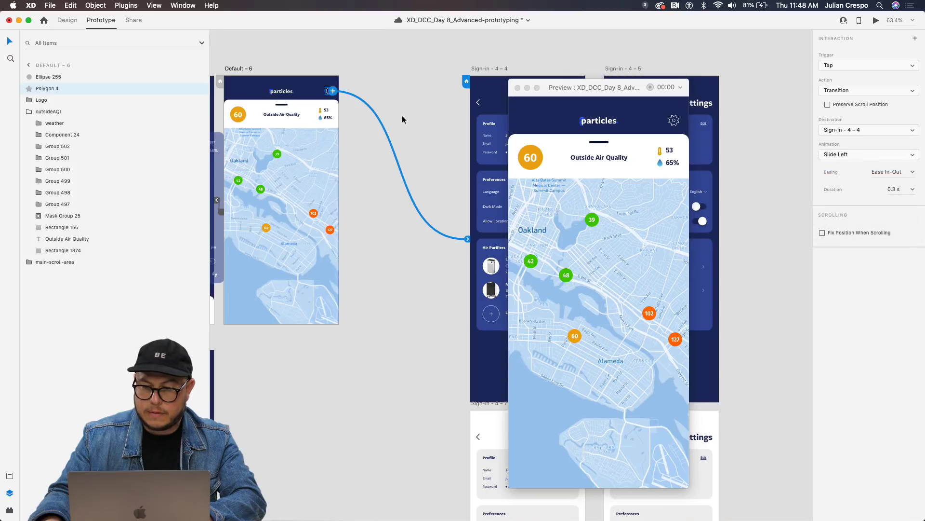
Preview Default – 6, tap the gear to reach Settings, try profile editing, then close.
{"action": "left_click", "coordinate": [245, 70]}
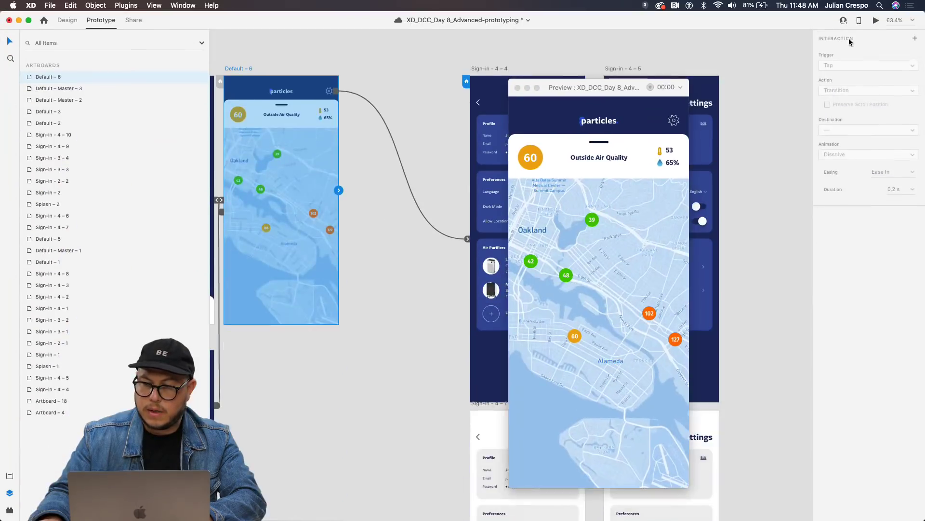
{"action": "left_click_drag", "start_coordinate": [595, 85], "coordinate": [348, 55]}
{"action": "left_click", "coordinate": [427, 90]}
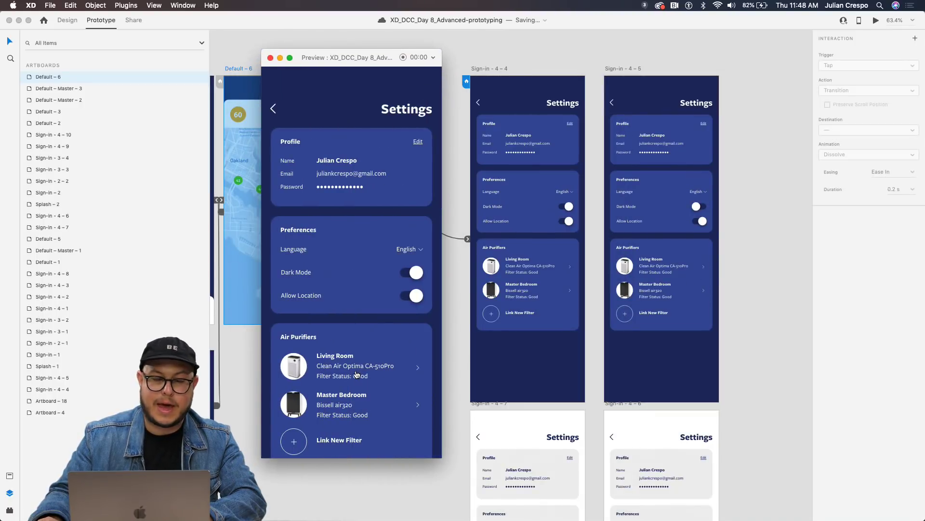
{"action": "left_click", "coordinate": [417, 140]}
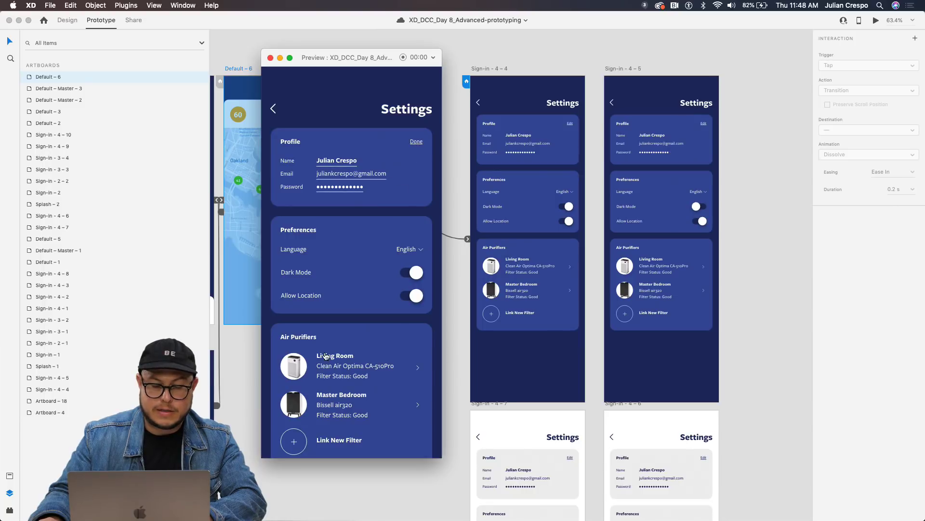
{"action": "left_click", "coordinate": [416, 141]}
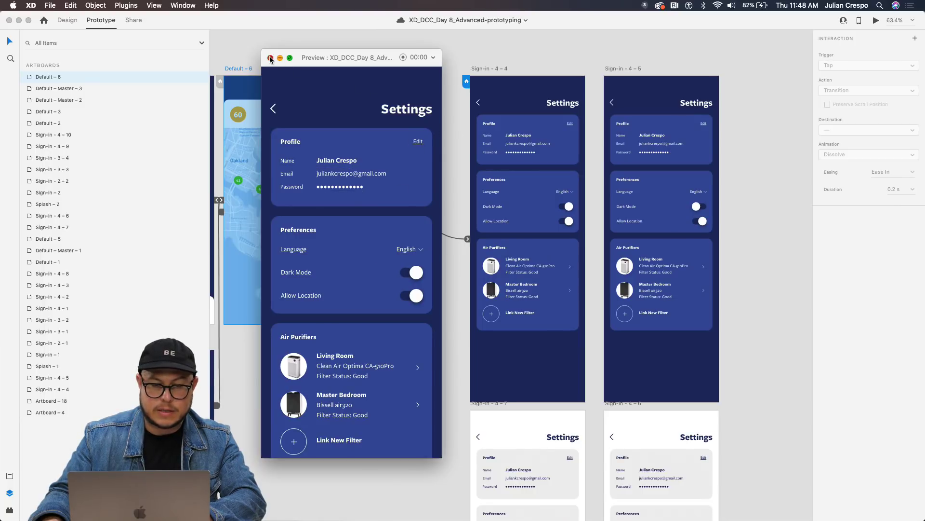
{"action": "left_click", "coordinate": [270, 58]}
Link the Settings screen's back arrow to the Default – 6 map screen.
{"action": "scroll", "coordinate": [369, 214], "scroll_direction": "down", "scroll_amount": 5}
{"action": "left_click_drag", "start_coordinate": [354, 244], "coordinate": [574, 203]}
{"action": "scroll", "coordinate": [574, 203], "scroll_direction": "up", "scroll_amount": 5}
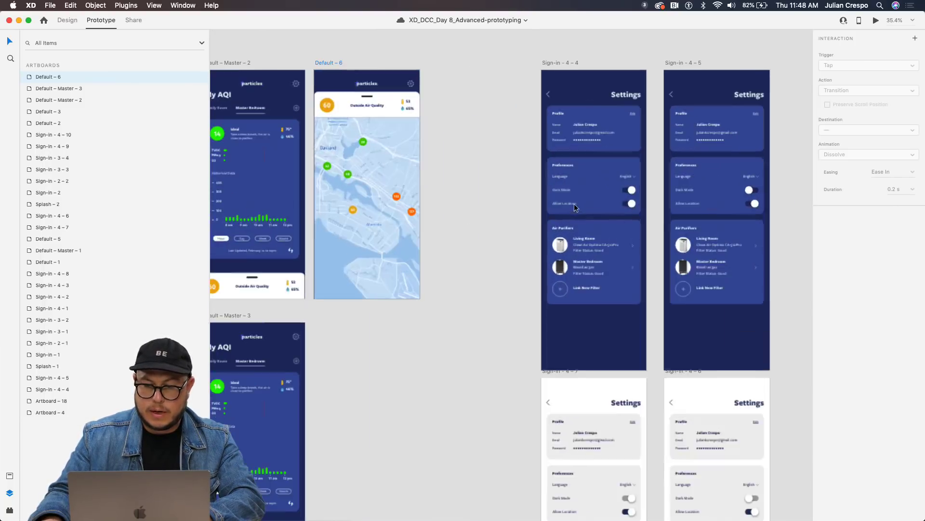
{"action": "left_click", "coordinate": [548, 95]}
{"action": "double_click", "coordinate": [549, 95]}
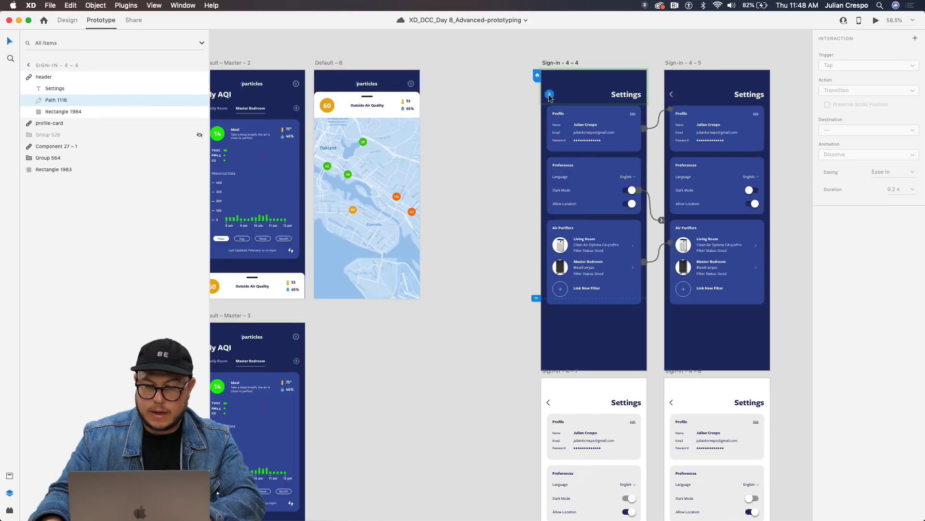
{"action": "left_click_drag", "start_coordinate": [549, 95], "coordinate": [369, 185]}
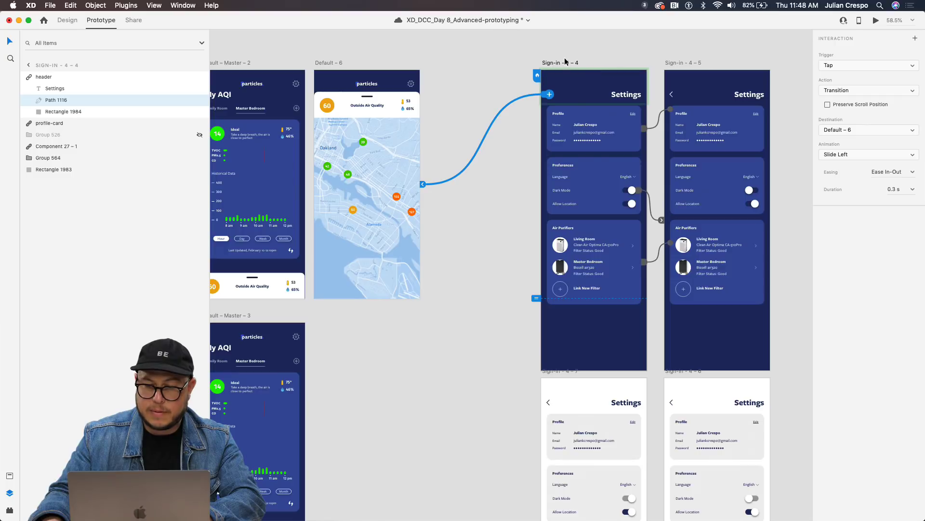
Preview Sign-in – 4 – 4 and use the back arrow to return to the map.
{"action": "left_click", "coordinate": [567, 64]}
{"action": "left_click", "coordinate": [876, 19]}
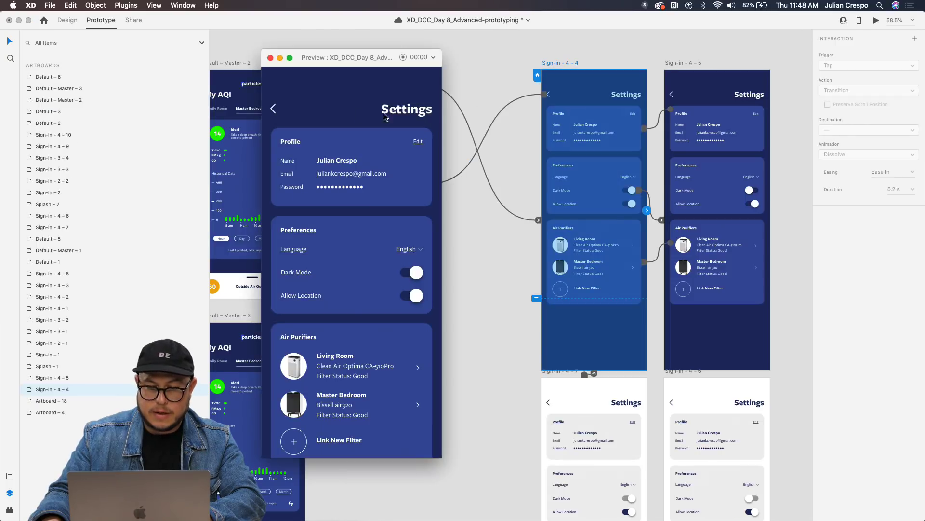
{"action": "left_click", "coordinate": [274, 109]}
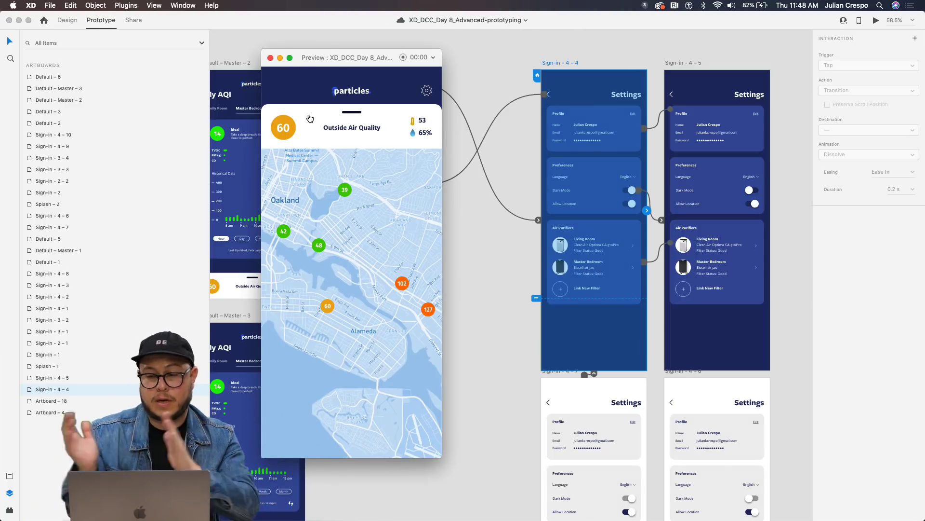
{"action": "left_click_drag", "start_coordinate": [383, 64], "coordinate": [400, 197]}
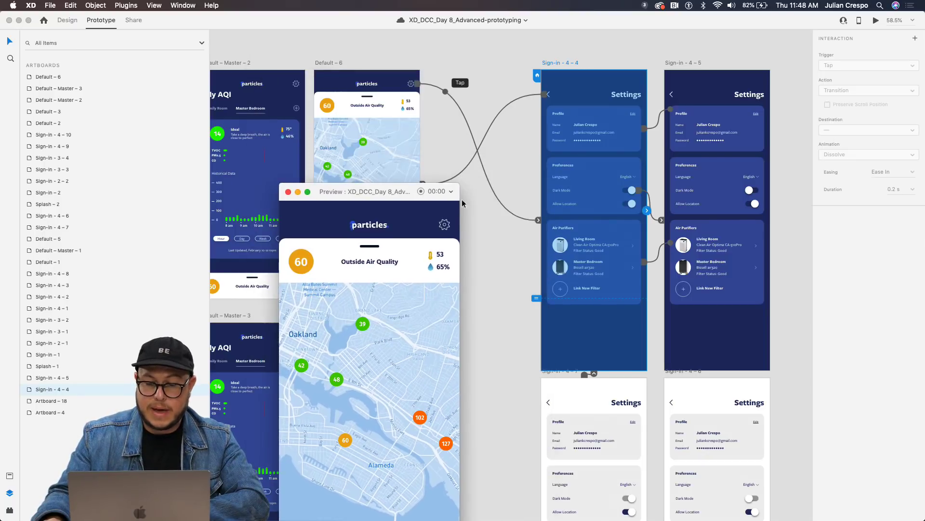
Change the back arrow's animation from Slide Left to Slide Right.
{"action": "left_click", "coordinate": [555, 65]}
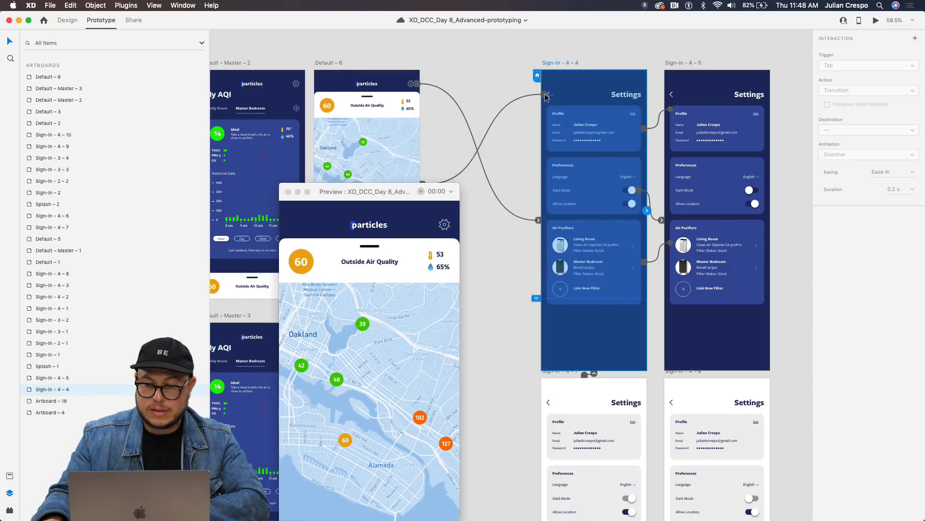
{"action": "double_click", "coordinate": [549, 94]}
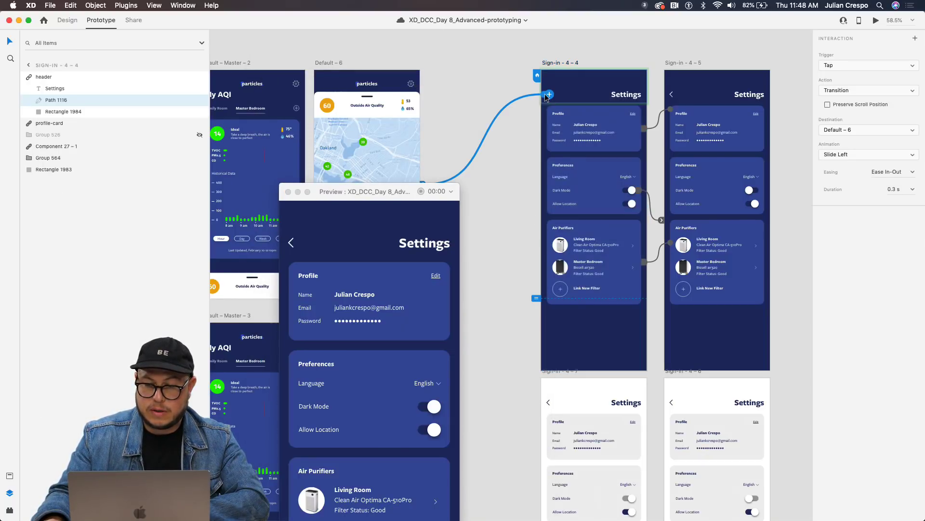
{"action": "left_click", "coordinate": [837, 155]}
{"action": "left_click", "coordinate": [841, 162]}
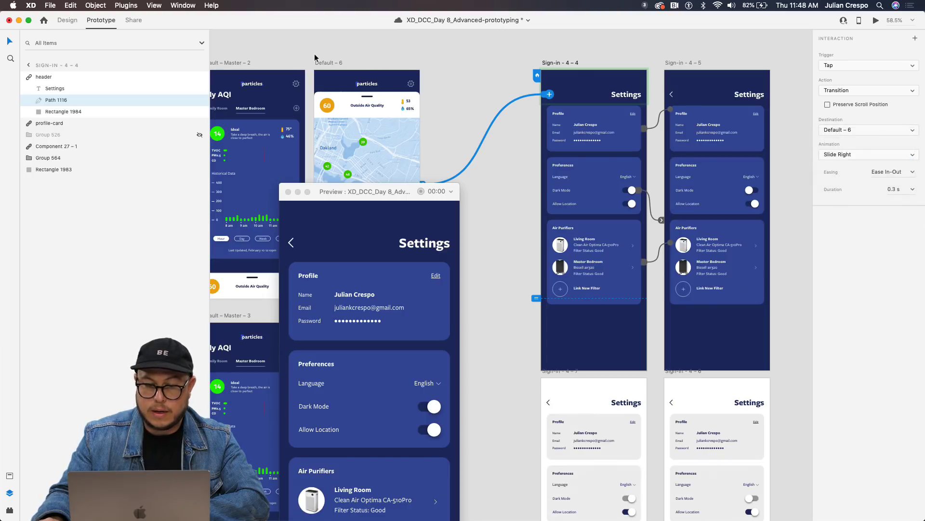
{"action": "left_click", "coordinate": [332, 65]}
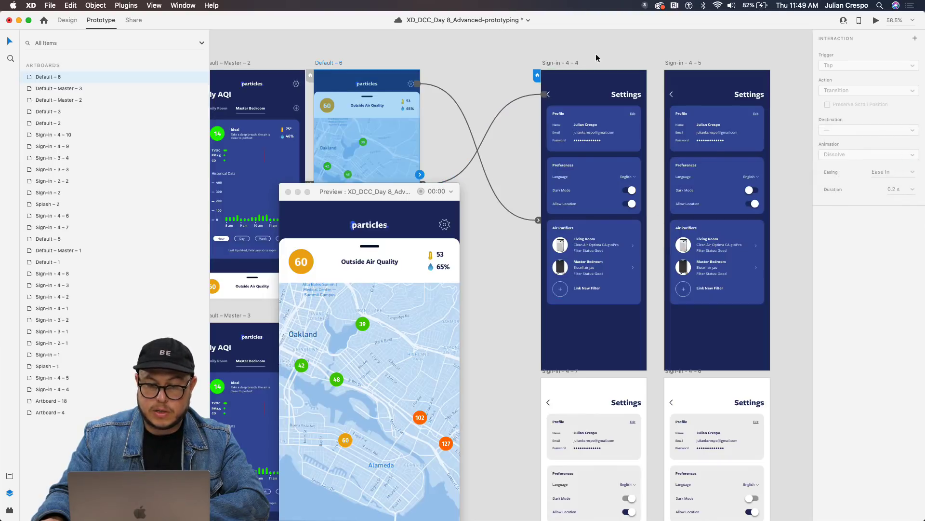
In the preview, tap the gear to open Settings and the back arrow to return.
{"action": "left_click", "coordinate": [877, 21]}
{"action": "left_click_drag", "start_coordinate": [417, 199], "coordinate": [386, 39]}
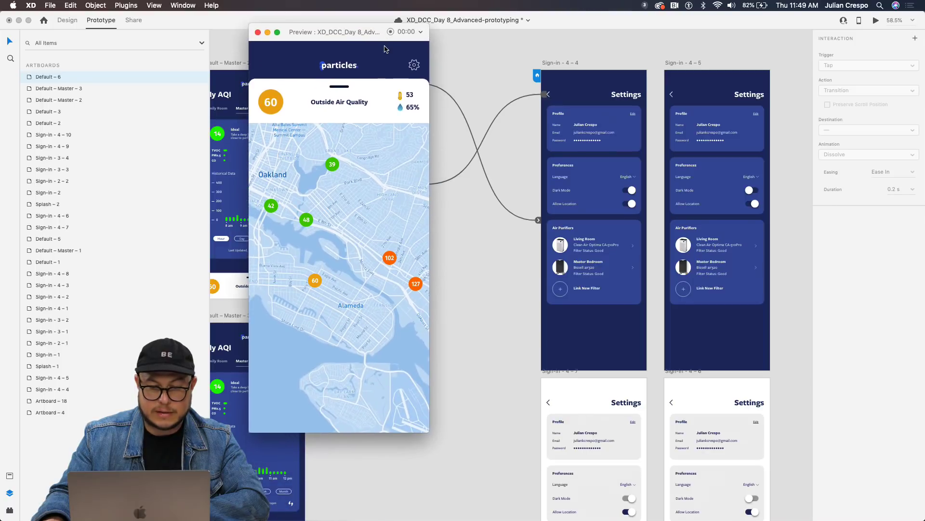
{"action": "left_click", "coordinate": [413, 71]}
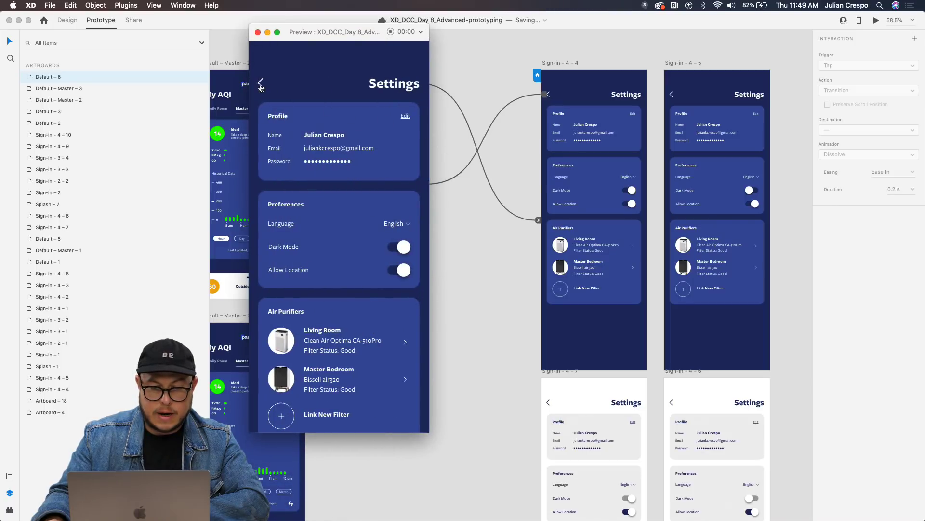
{"action": "left_click", "coordinate": [260, 85]}
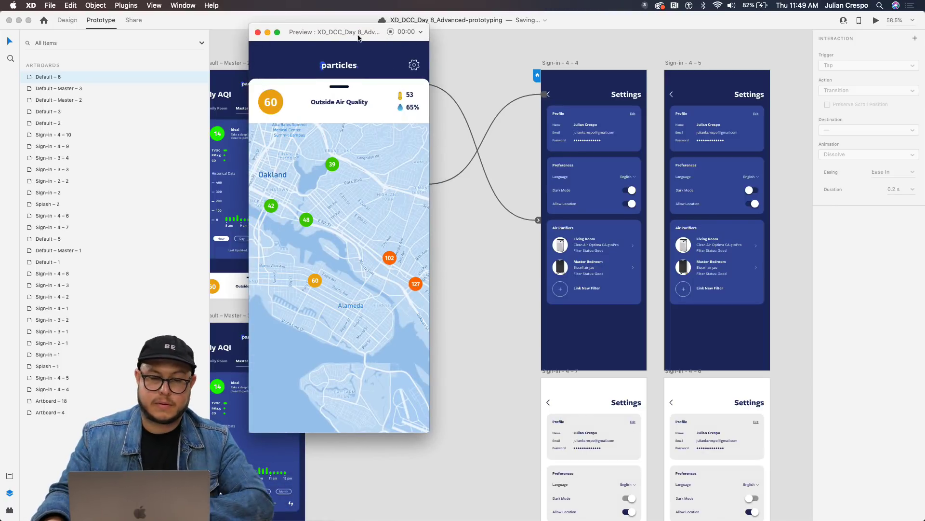
Collapse the map sheet, switch to Family Room readings, and close the preview.
{"action": "left_click", "coordinate": [352, 221]}
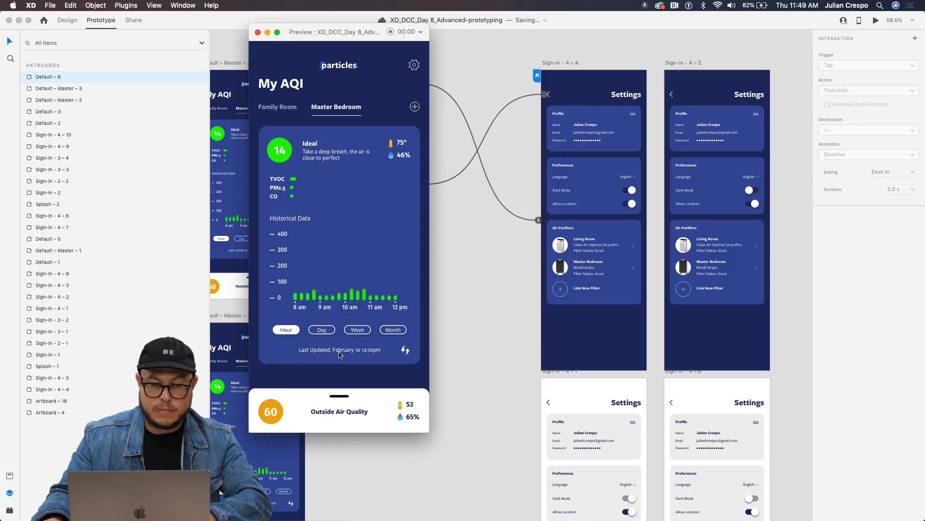
{"action": "left_click", "coordinate": [278, 108]}
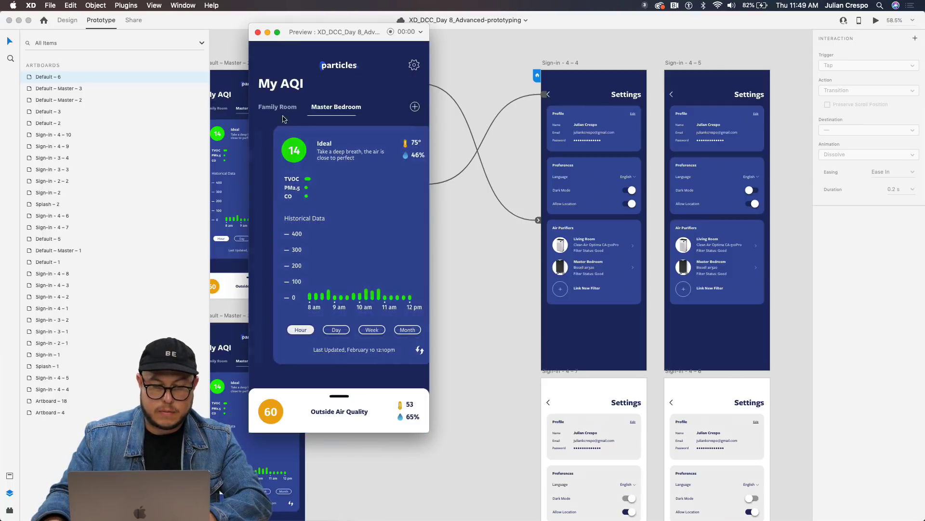
{"action": "left_click", "coordinate": [258, 32]}
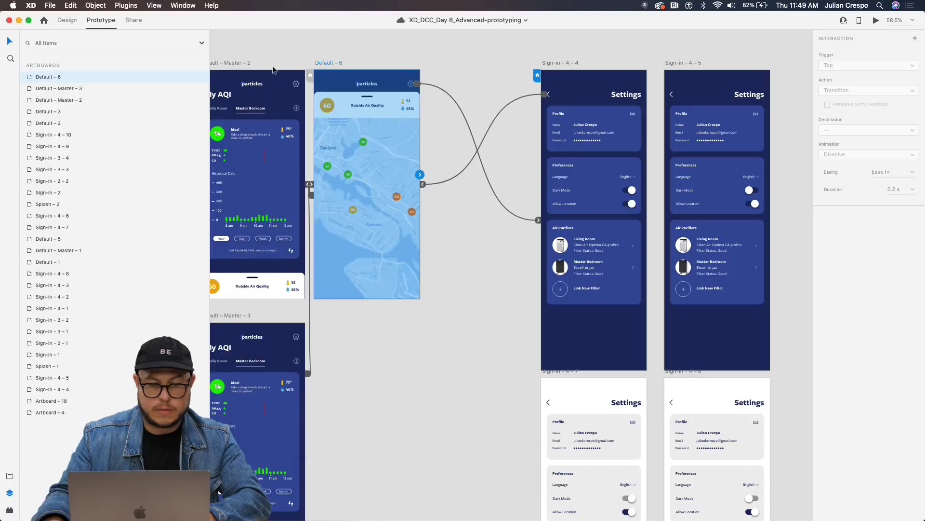
{"action": "scroll", "coordinate": [339, 207], "scroll_direction": "down", "scroll_amount": 10}
{"action": "scroll", "coordinate": [476, 240], "scroll_direction": "up", "scroll_amount": 3}
Start a full-screen preview from the Splash – 2 artboard.
{"action": "scroll", "coordinate": [476, 239], "scroll_direction": "up", "scroll_amount": 5}
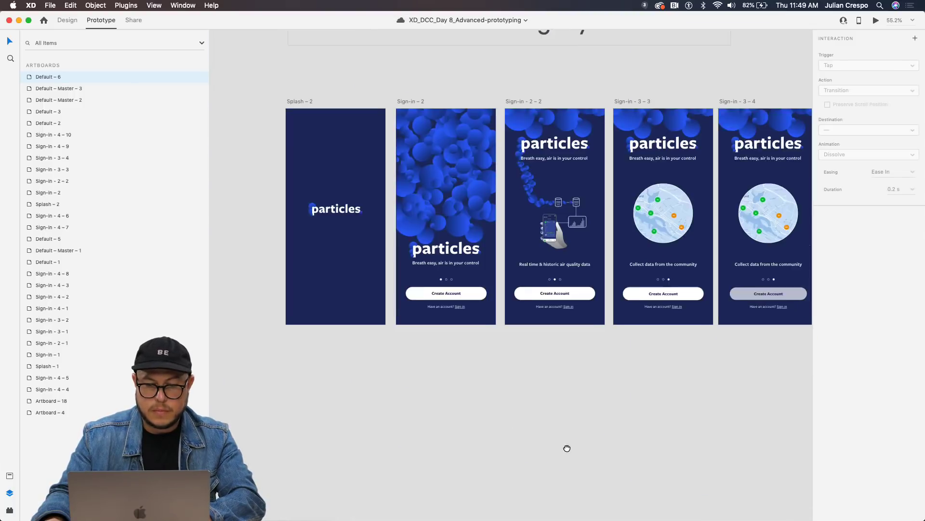
{"action": "left_click", "coordinate": [309, 107]}
{"action": "left_click", "coordinate": [875, 20]}
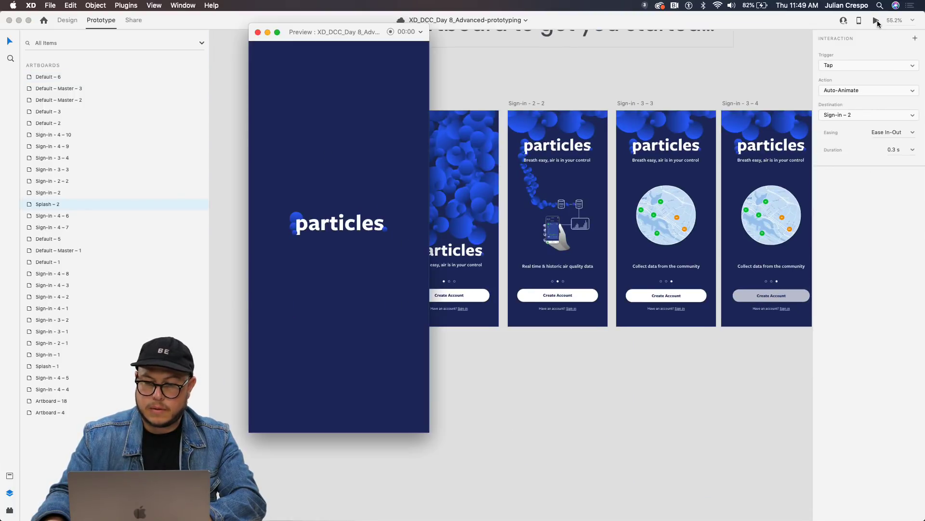
{"action": "left_click", "coordinate": [278, 33]}
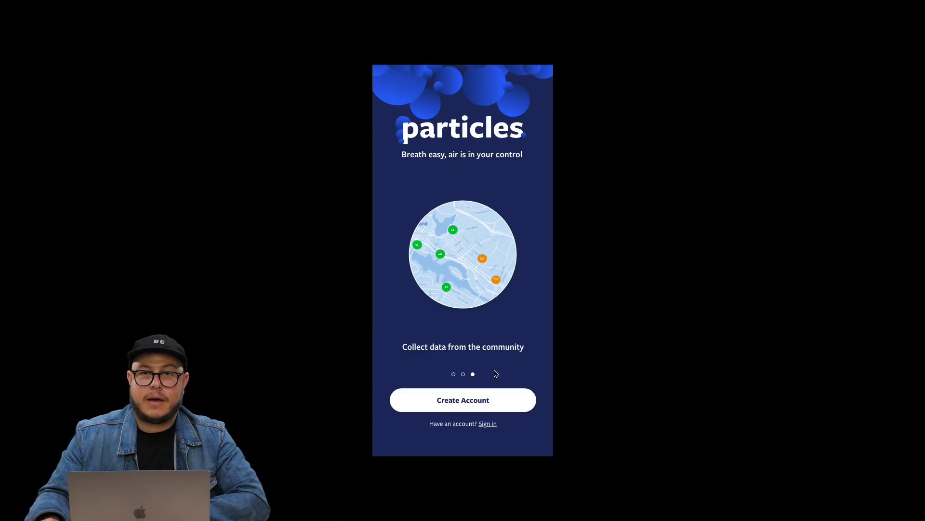
Go from onboarding to the sign-up form, fill it in, and join to reach the dashboard.
{"action": "left_click", "coordinate": [474, 405]}
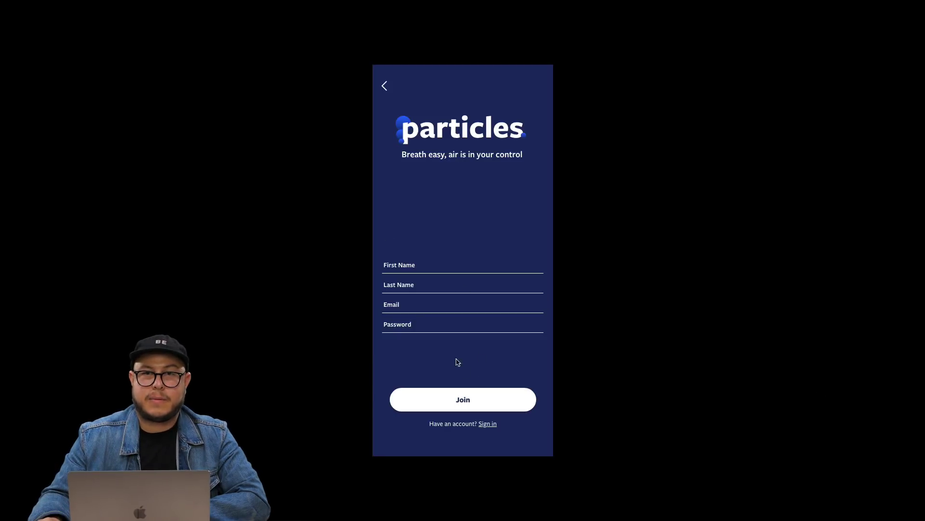
{"action": "left_click", "coordinate": [409, 269]}
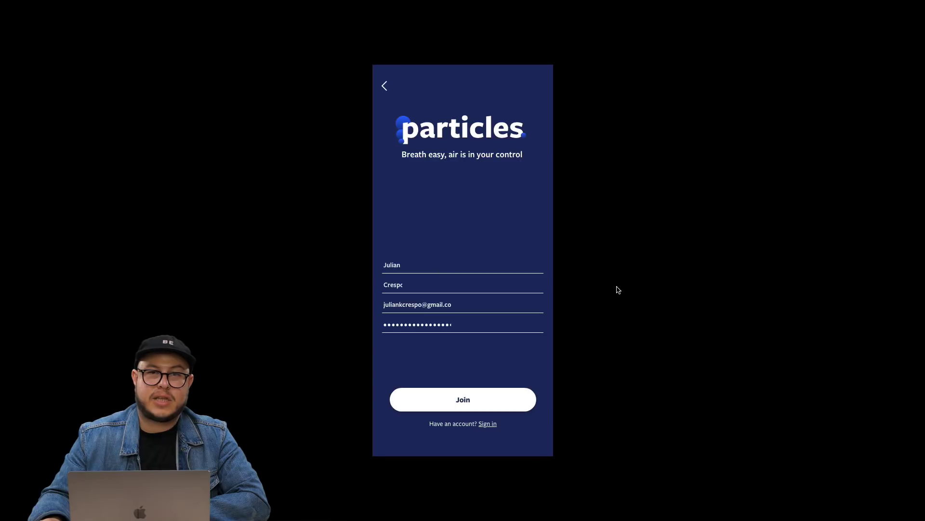
{"action": "left_click", "coordinate": [469, 406]}
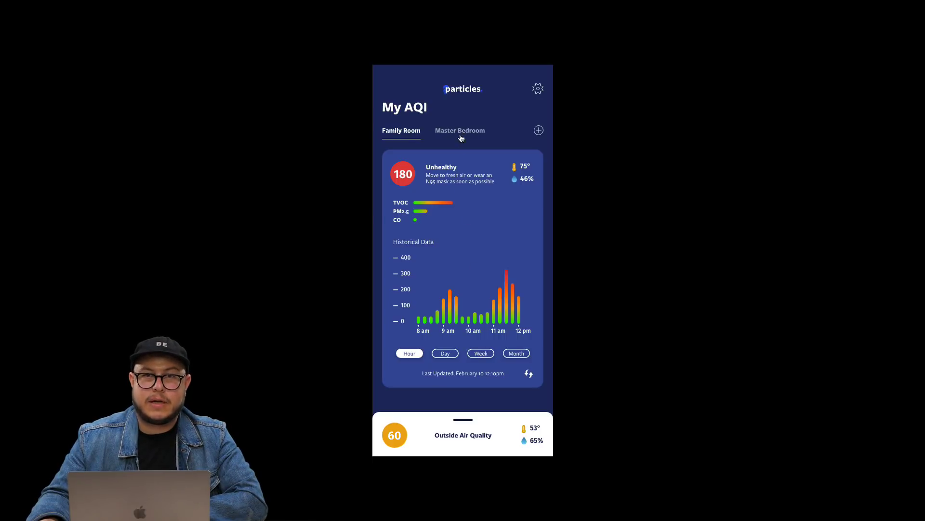
Alternate the Master Bedroom and Family Room tabs, ending on Master Bedroom's AQI 14.
{"action": "left_click", "coordinate": [460, 134]}
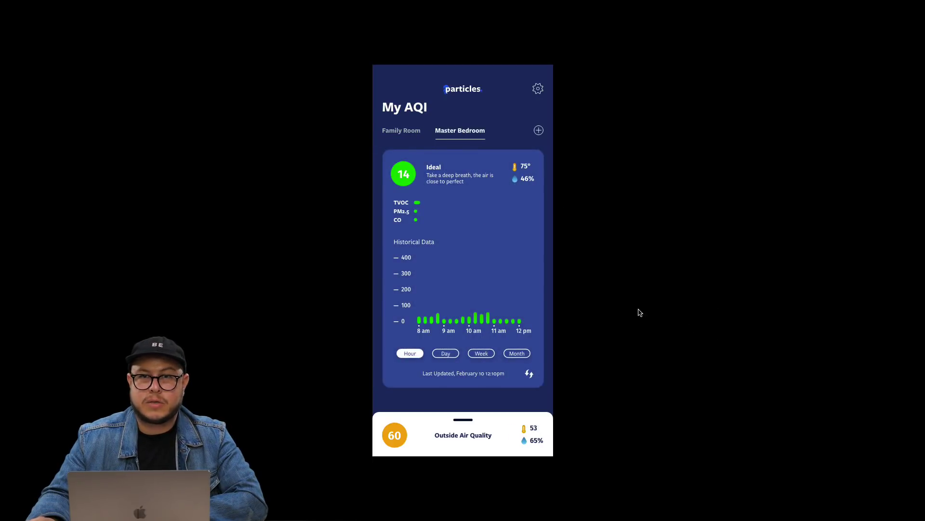
{"action": "left_click", "coordinate": [410, 134]}
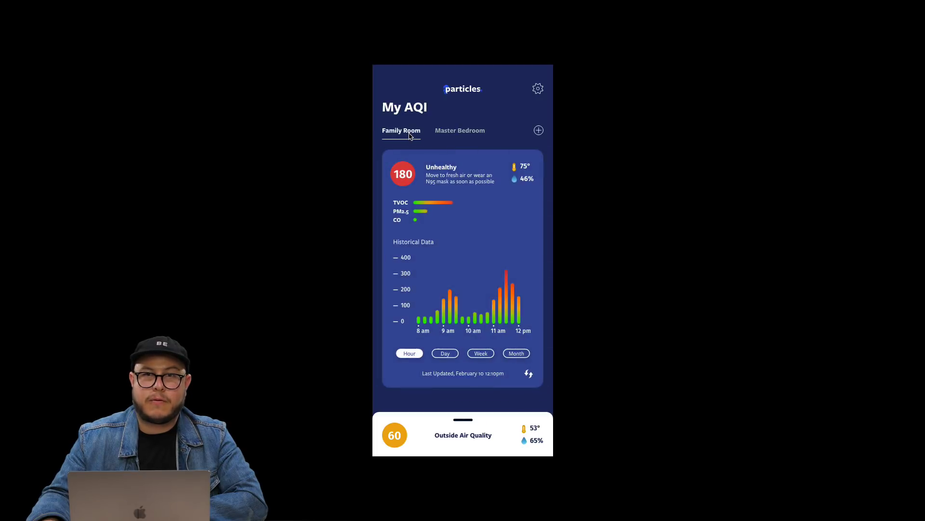
{"action": "left_click", "coordinate": [473, 133]}
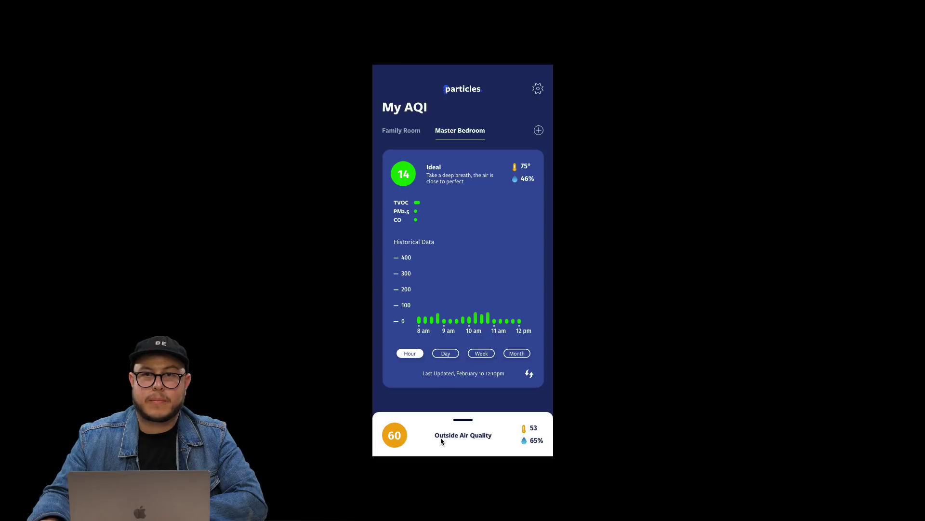
{"action": "left_click", "coordinate": [407, 135]}
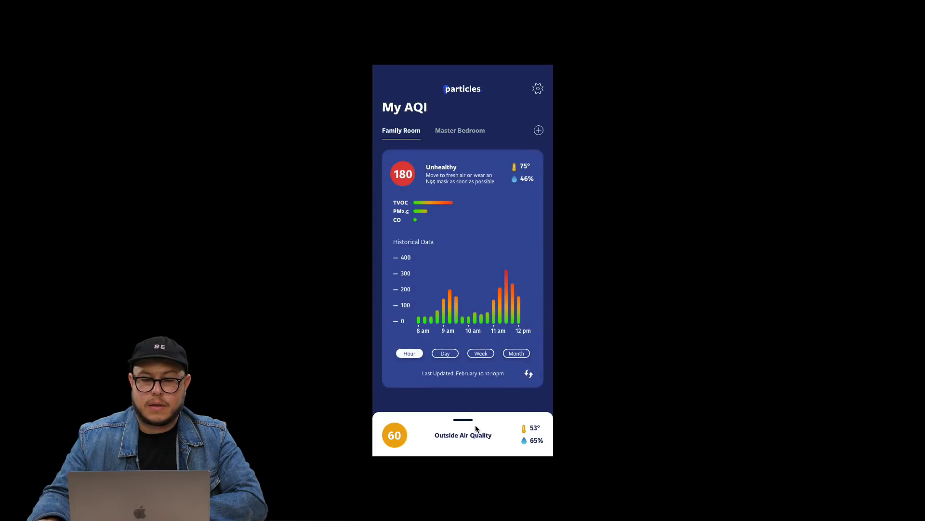
{"action": "left_click", "coordinate": [455, 130]}
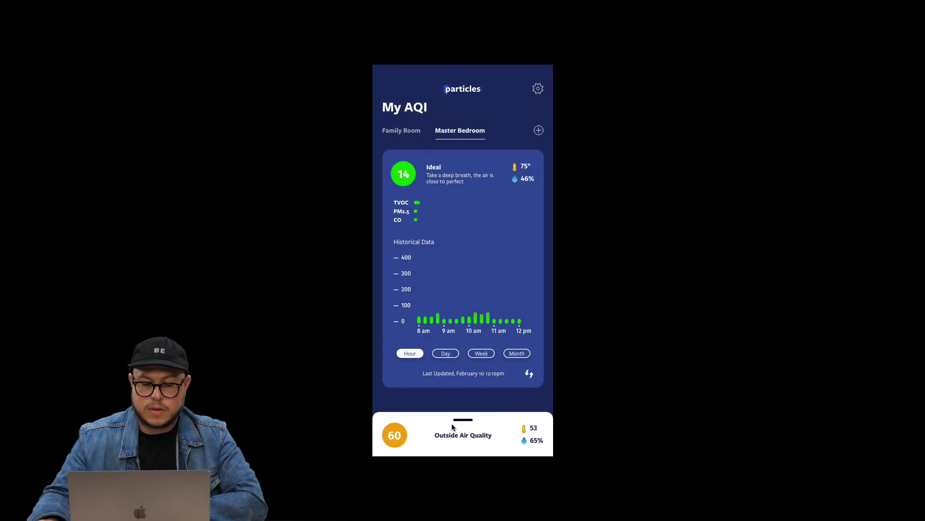
Exit the preview and select the Outside Air Quality card on Default – Master – 2.
{"action": "key", "text": "Escape"}
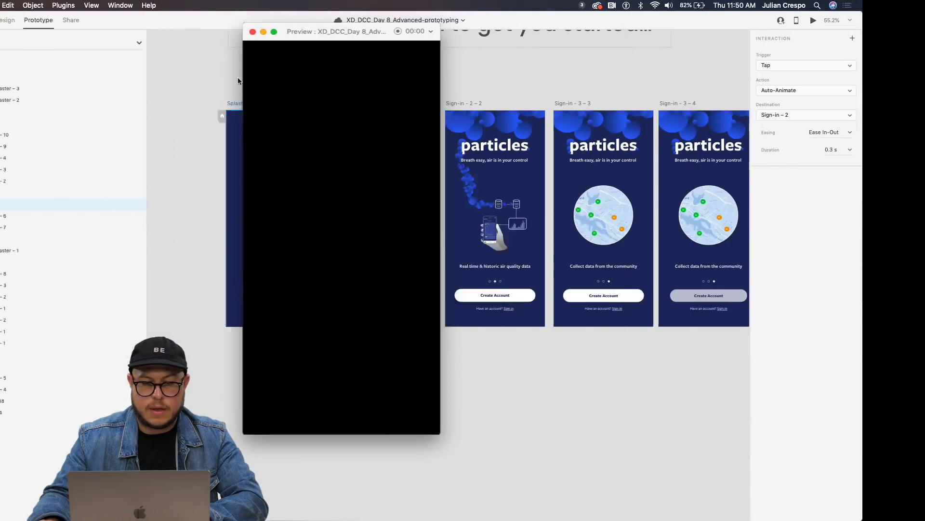
{"action": "key", "text": "super+w"}
{"action": "scroll", "coordinate": [657, 427], "scroll_direction": "right", "scroll_amount": 15}
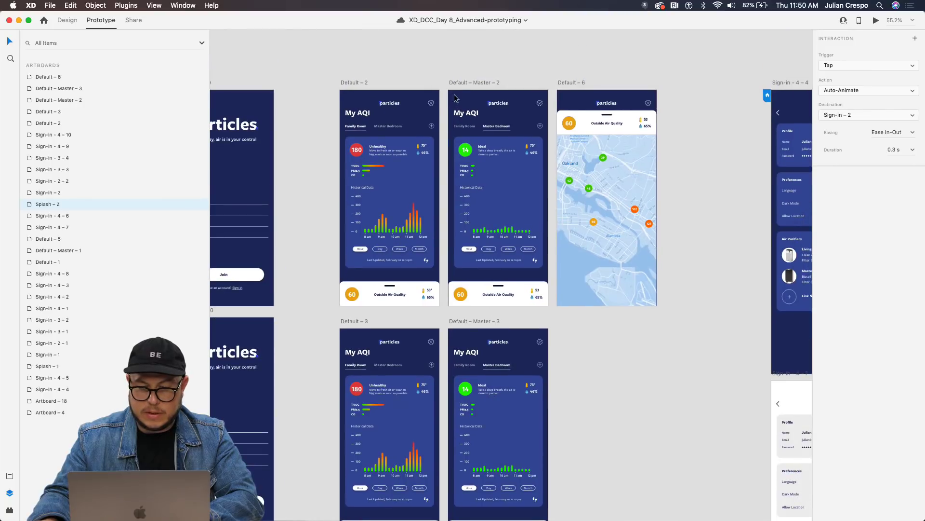
{"action": "left_click", "coordinate": [463, 82]}
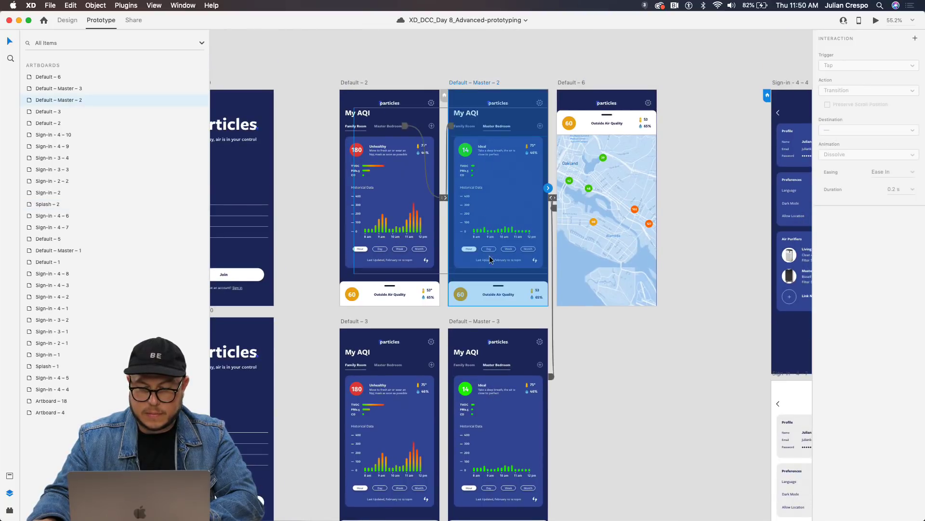
{"action": "left_click", "coordinate": [496, 311]}
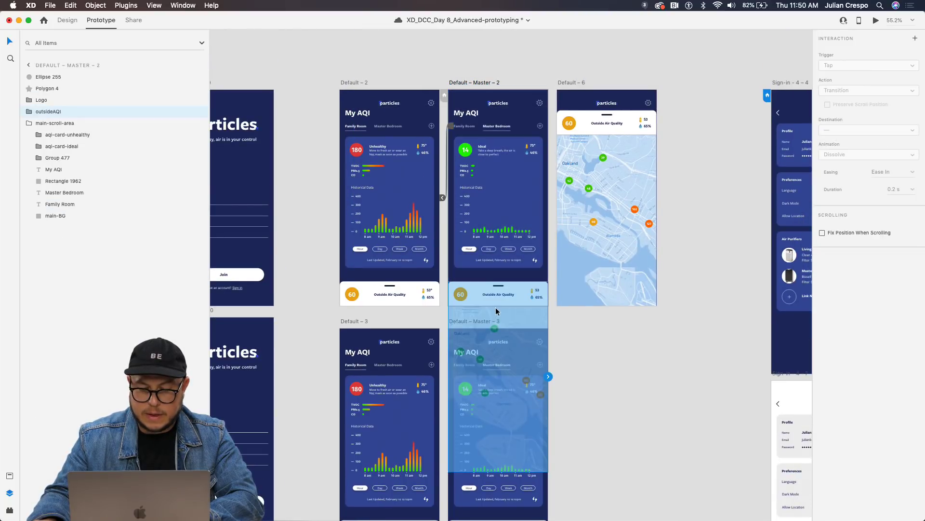
{"action": "left_click", "coordinate": [473, 83]}
{"action": "left_click", "coordinate": [513, 284]}
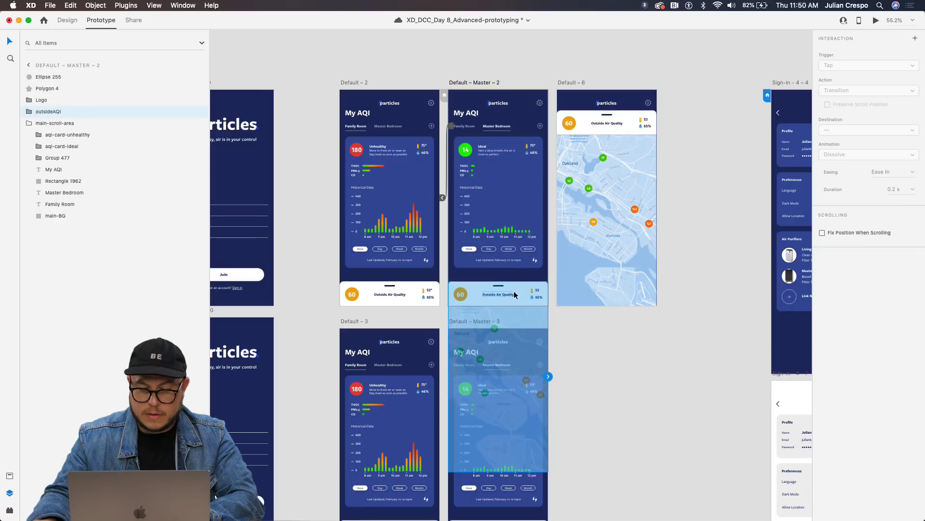
Link the card to Default – 6 with a Drag trigger, then preview and drag the panel.
{"action": "left_click_drag", "start_coordinate": [554, 376], "coordinate": [562, 222]}
{"action": "left_click", "coordinate": [851, 66]}
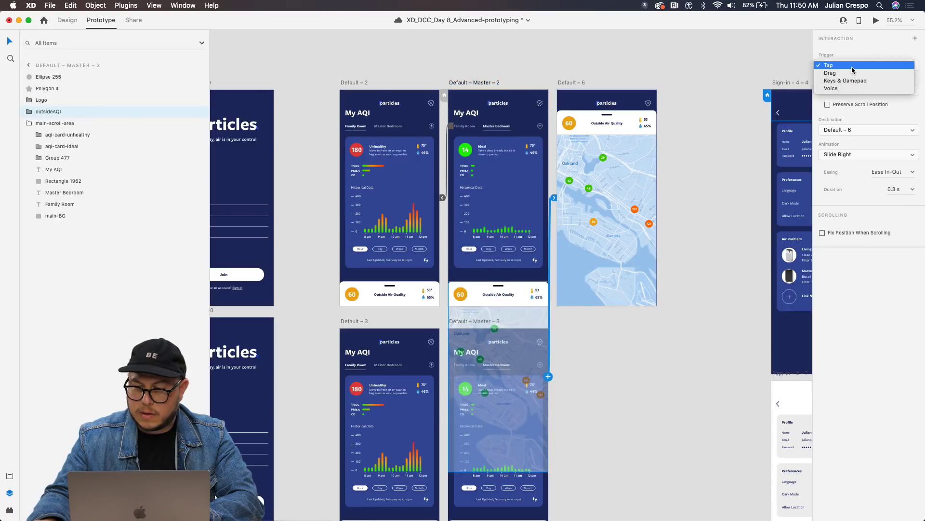
{"action": "left_click", "coordinate": [852, 81]}
{"action": "left_click", "coordinate": [851, 66]}
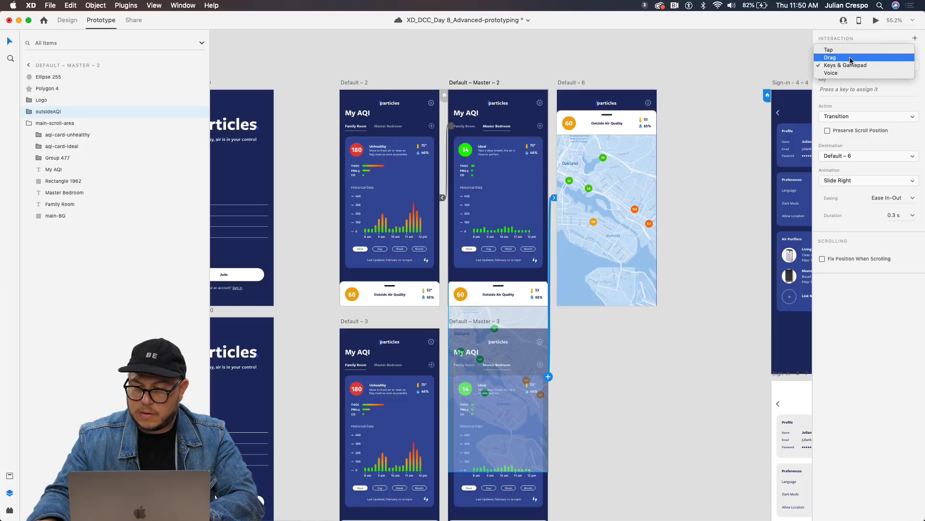
{"action": "left_click", "coordinate": [839, 58]}
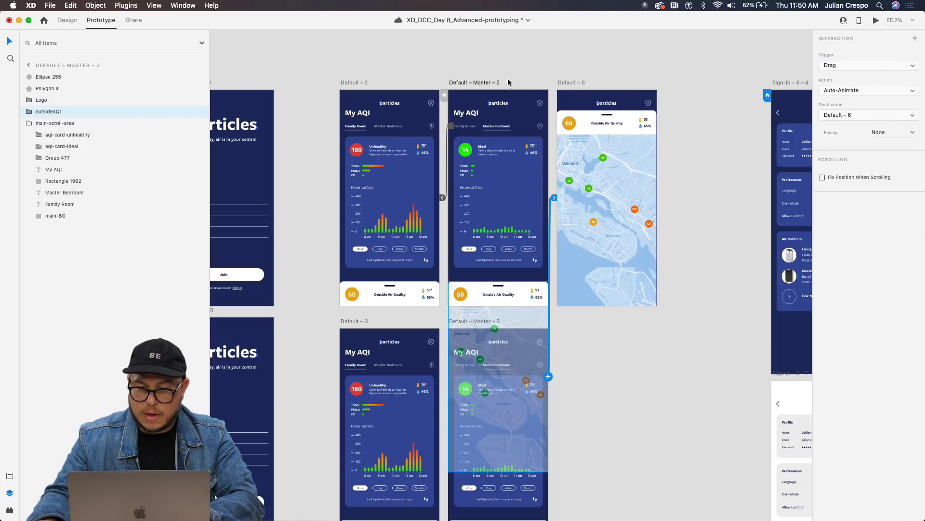
{"action": "left_click", "coordinate": [547, 184]}
{"action": "key", "text": "super+Return"}
{"action": "left_click_drag", "start_coordinate": [337, 410], "coordinate": [374, 515]}
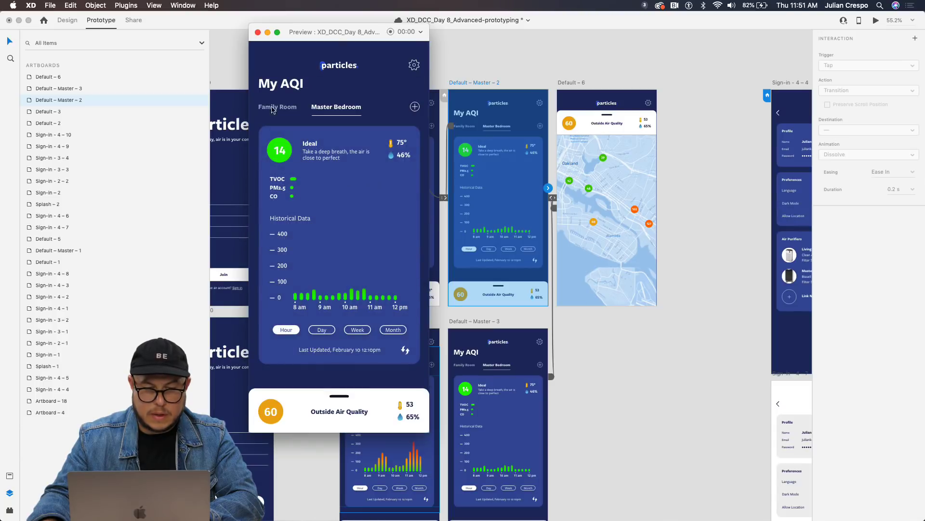
Save, then run the prototype full screen: try the Family Room and Master Bedroom tabs, slide up the map, open Settings.
{"action": "key", "text": "super+s"}
{"action": "left_click", "coordinate": [274, 32]}
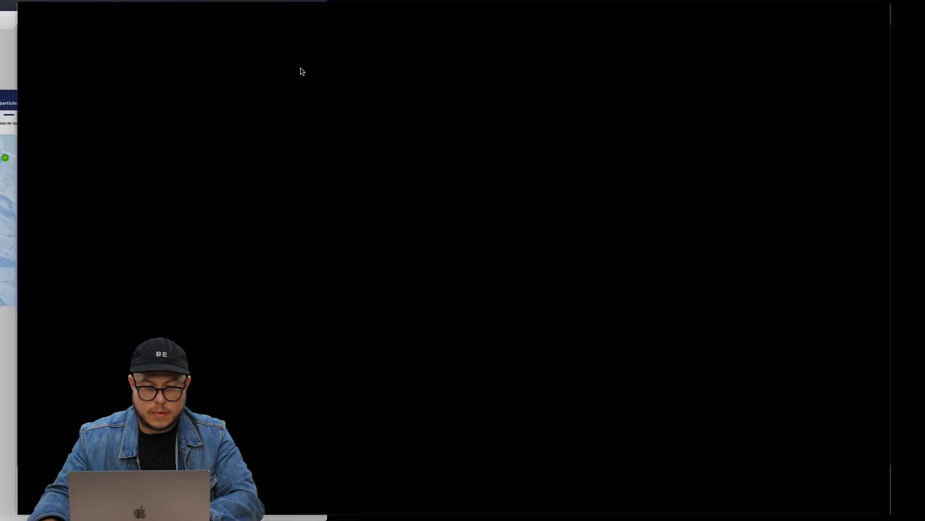
{"action": "left_click", "coordinate": [402, 132]}
{"action": "left_click", "coordinate": [463, 135]}
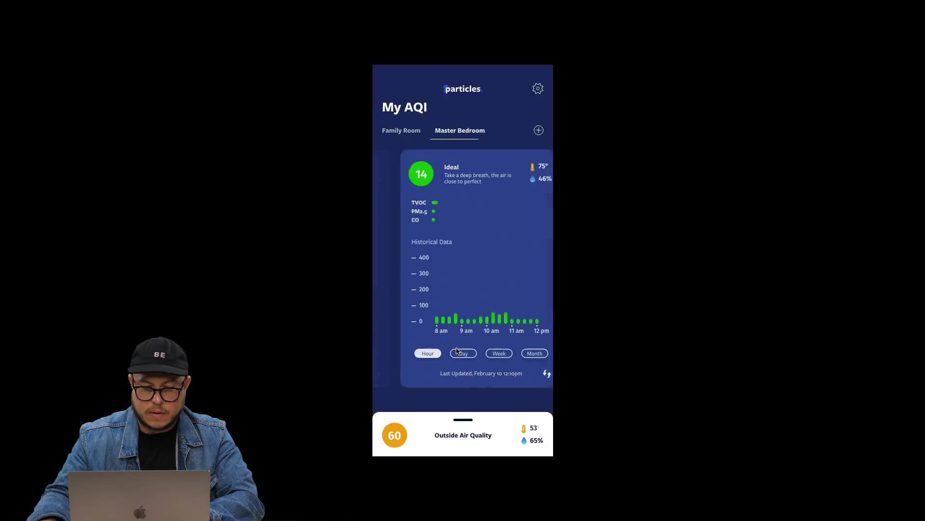
{"action": "left_click_drag", "start_coordinate": [461, 431], "coordinate": [506, 19]}
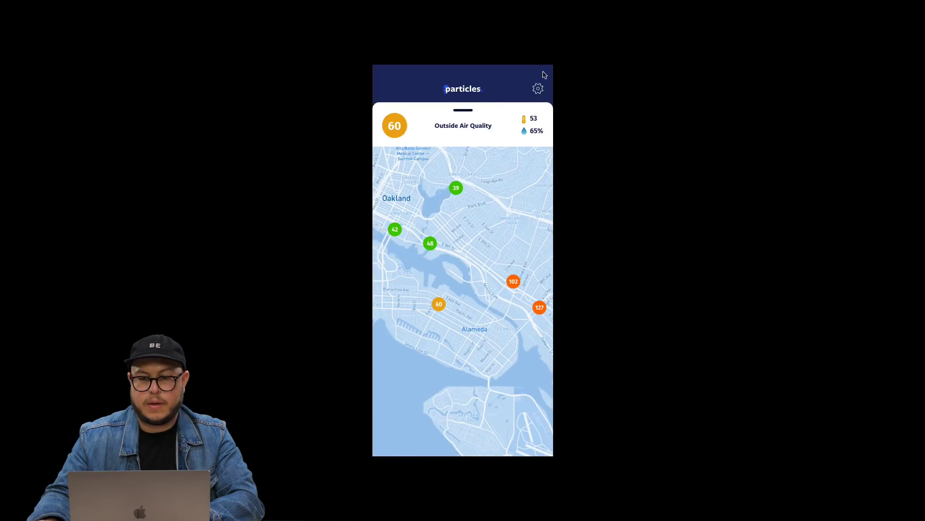
{"action": "left_click", "coordinate": [538, 90]}
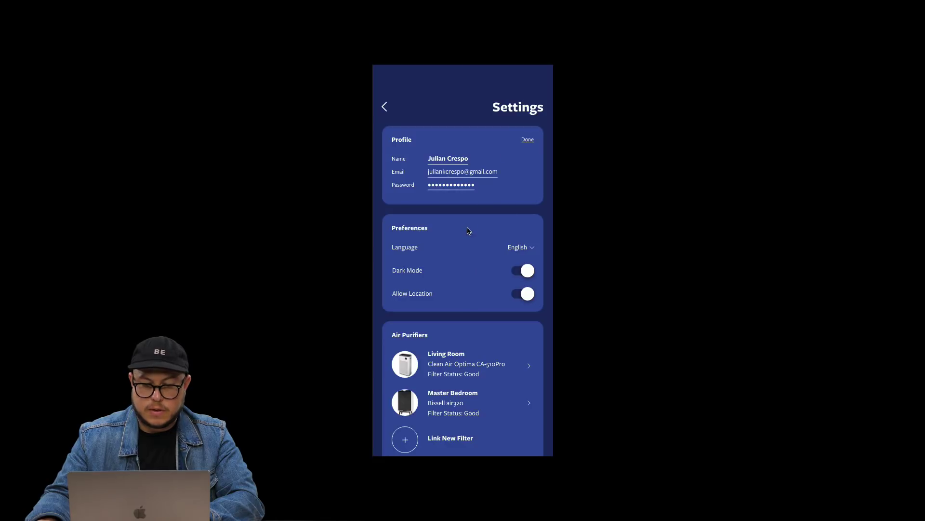
Turn Dark Mode off and back on in the Settings screen.
{"action": "left_click", "coordinate": [512, 274]}
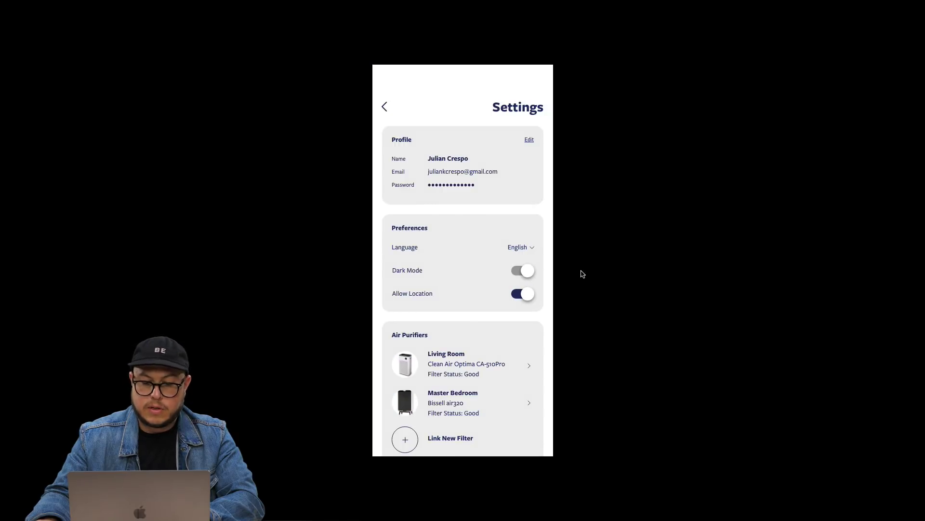
{"action": "left_click", "coordinate": [523, 270]}
{"action": "scroll", "coordinate": [458, 329], "scroll_direction": "down", "scroll_amount": 2}
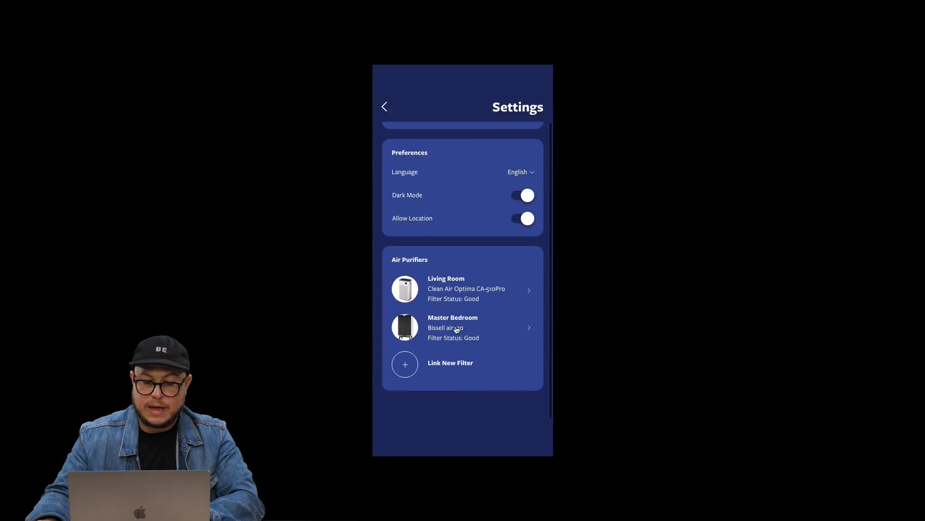
Expand and collapse the Master Bedroom purifier details, then return via the map to My AQI.
{"action": "left_click", "coordinate": [526, 328]}
{"action": "scroll", "coordinate": [519, 309], "scroll_direction": "down", "scroll_amount": 1}
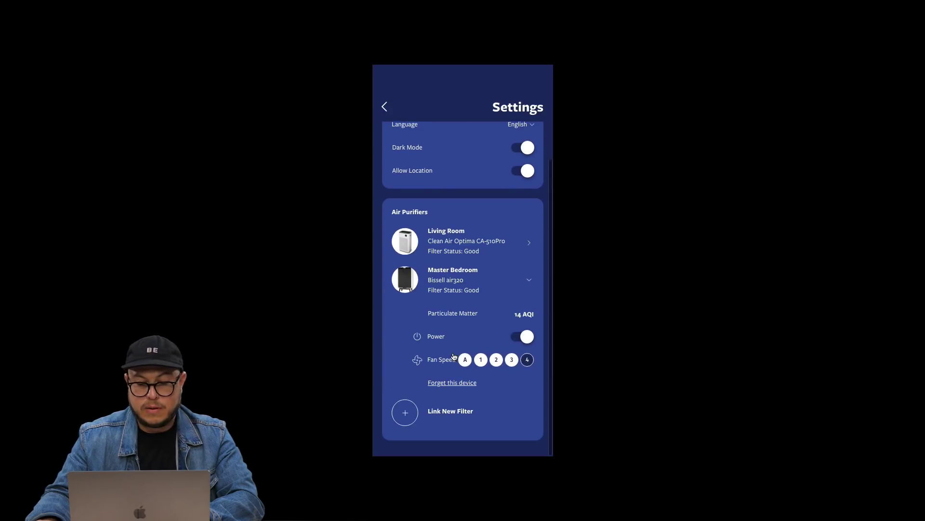
{"action": "left_click", "coordinate": [521, 285]}
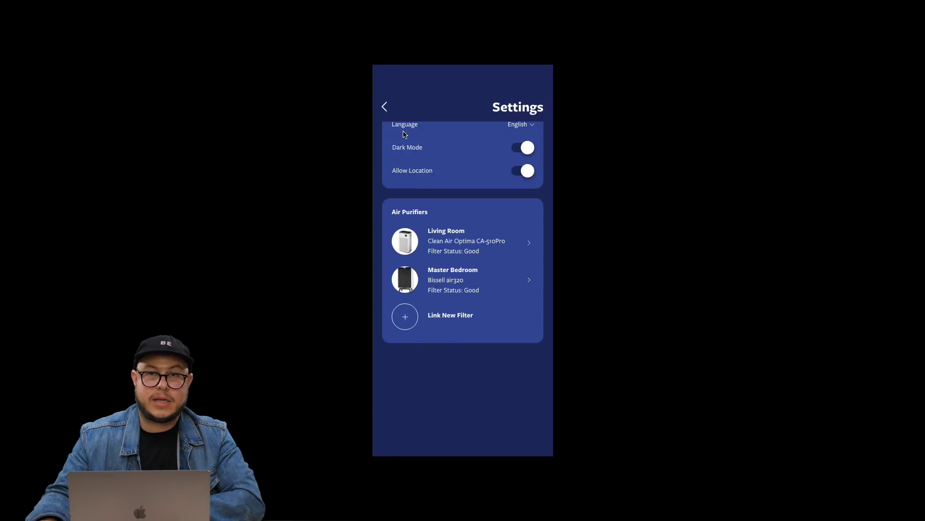
{"action": "left_click", "coordinate": [385, 106]}
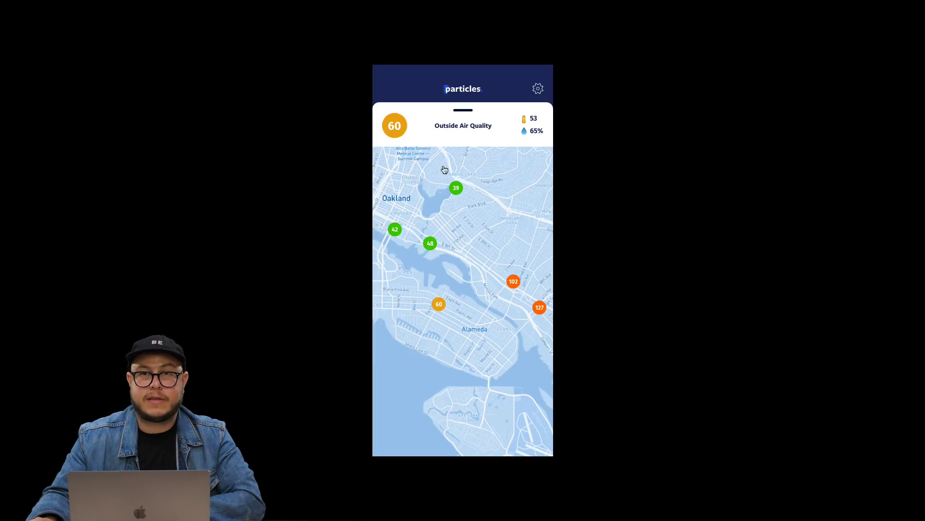
{"action": "left_click_drag", "start_coordinate": [460, 113], "coordinate": [476, 441]}
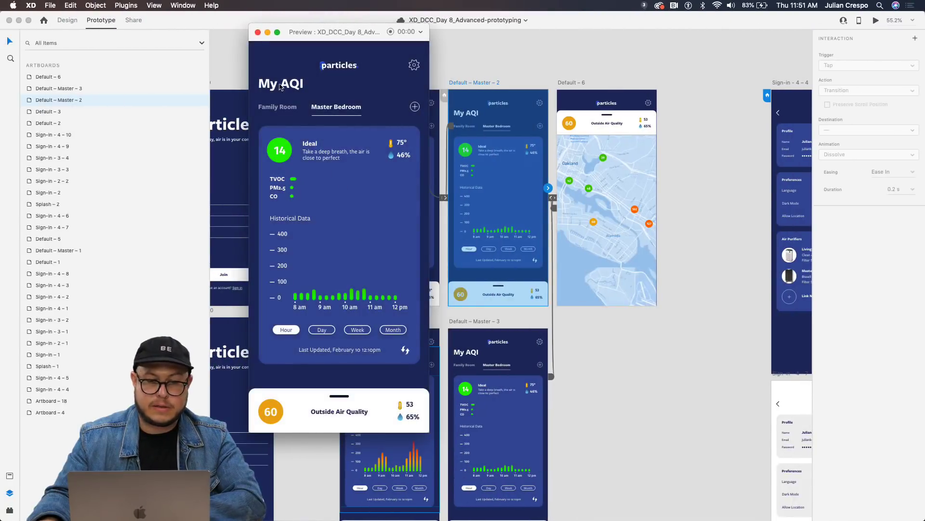
Close the prototype preview and zoom out over the canvas.
{"action": "left_click", "coordinate": [258, 32]}
{"action": "scroll", "coordinate": [456, 310], "scroll_direction": "down", "scroll_amount": 5}
{"action": "scroll", "coordinate": [456, 310], "scroll_direction": "left", "scroll_amount": 5}
{"action": "scroll", "coordinate": [455, 310], "scroll_direction": "down", "scroll_amount": 2}
{"action": "scroll", "coordinate": [387, 295], "scroll_direction": "right", "scroll_amount": 2}
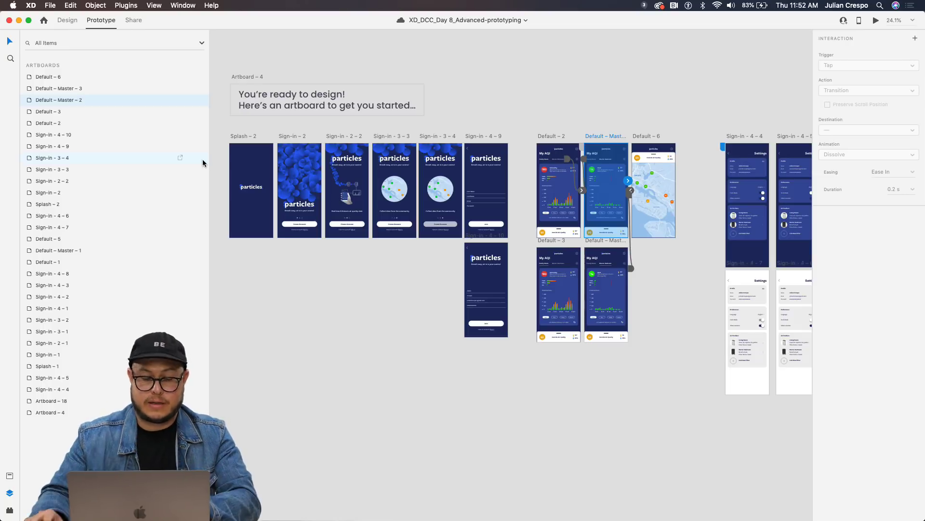
{"action": "scroll", "coordinate": [633, 197], "scroll_direction": "up", "scroll_amount": 10}
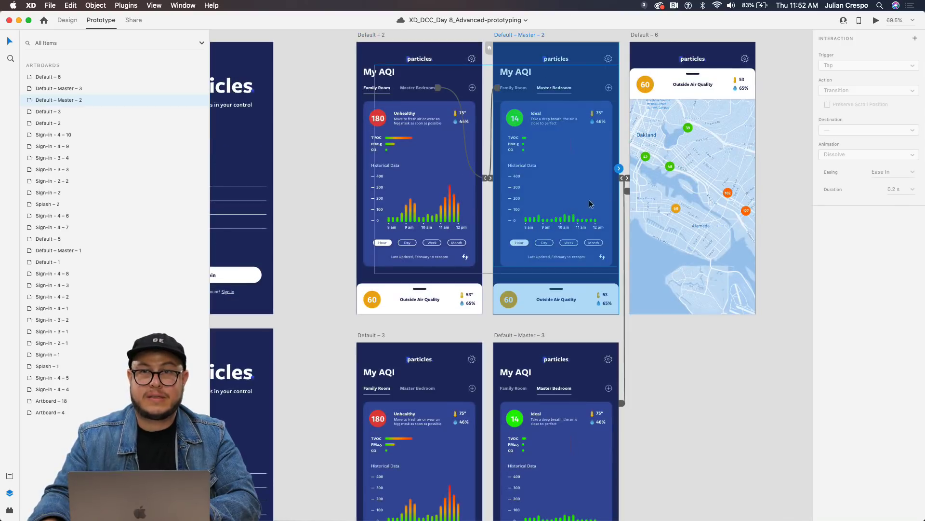
{"action": "scroll", "coordinate": [518, 265], "scroll_direction": "down", "scroll_amount": 8}
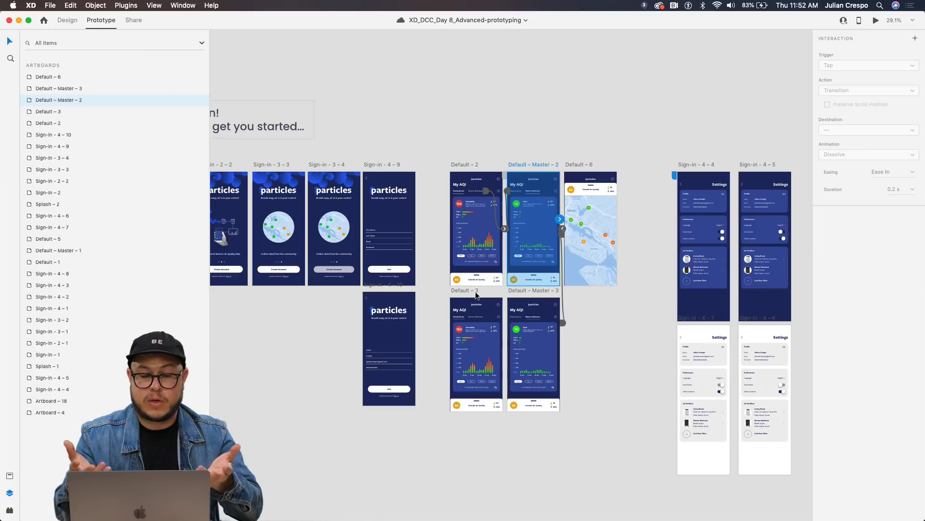
Hide the Layers panel and pan so all artboards show beside the Day 8 challenge brief.
{"action": "key", "text": "super+shift+y"}
{"action": "key", "text": "super+y"}
{"action": "key", "text": "super+y"}
{"action": "scroll", "coordinate": [477, 291], "scroll_direction": "down", "scroll_amount": 5}
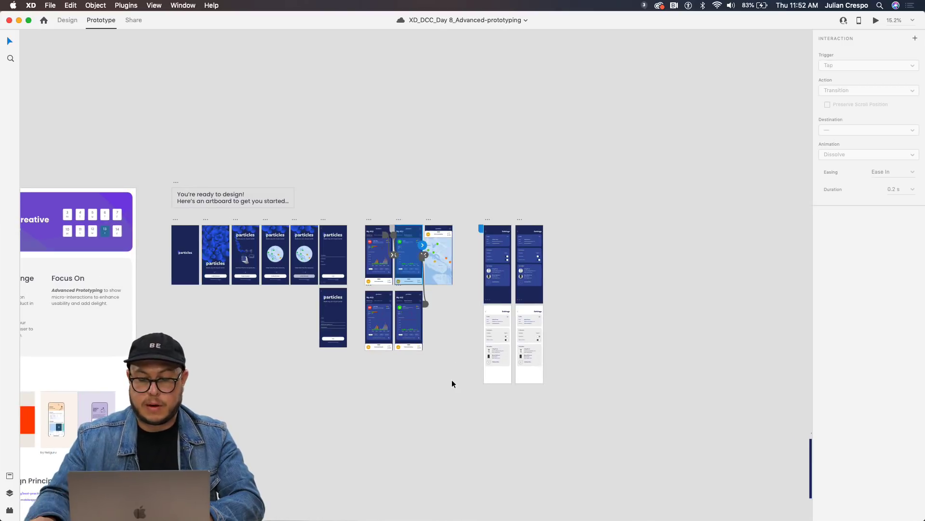
{"action": "left_click_drag", "start_coordinate": [635, 376], "coordinate": [660, 348]}
{"action": "scroll", "coordinate": [660, 348], "scroll_direction": "down", "scroll_amount": 3}
{"action": "scroll", "coordinate": [660, 348], "scroll_direction": "left", "scroll_amount": 3}
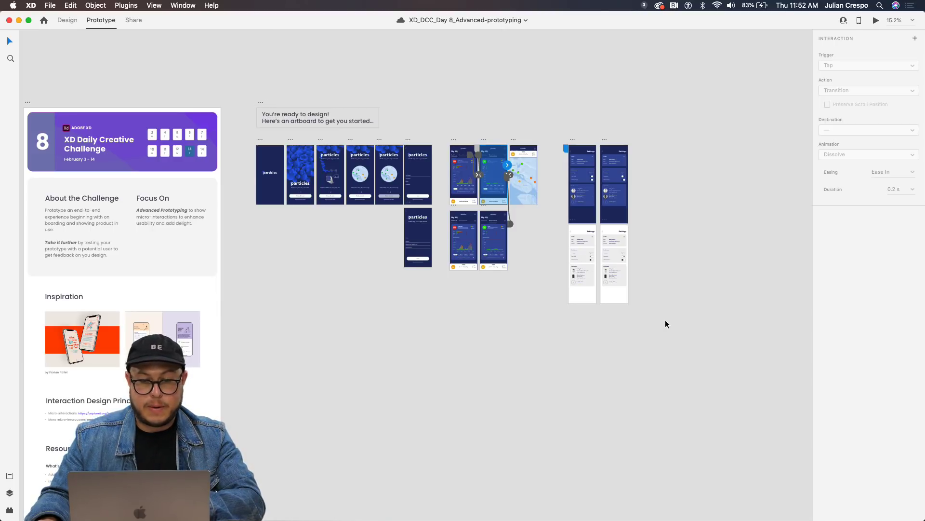
On the Behance profile, open the XD Daily Creative Challenge project and close it again.
{"action": "key", "text": "ctrl+Left"}
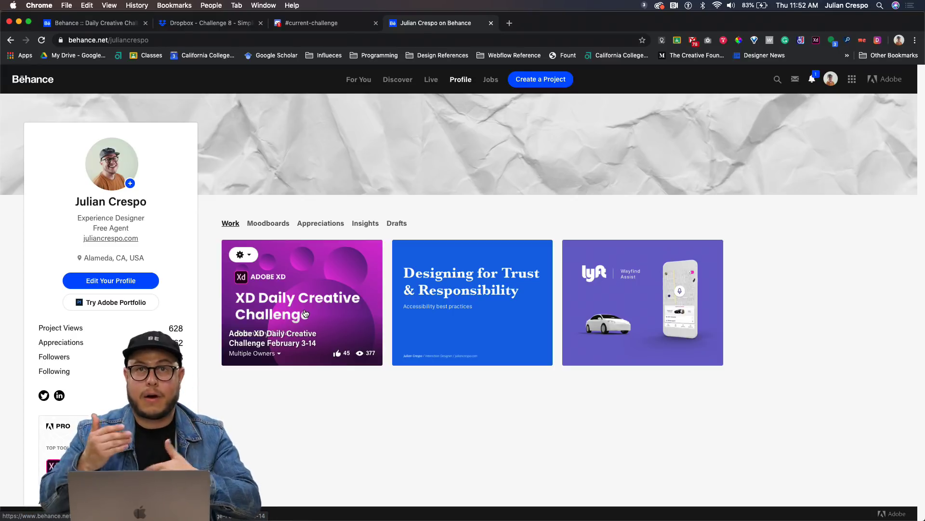
{"action": "left_click", "coordinate": [305, 314]}
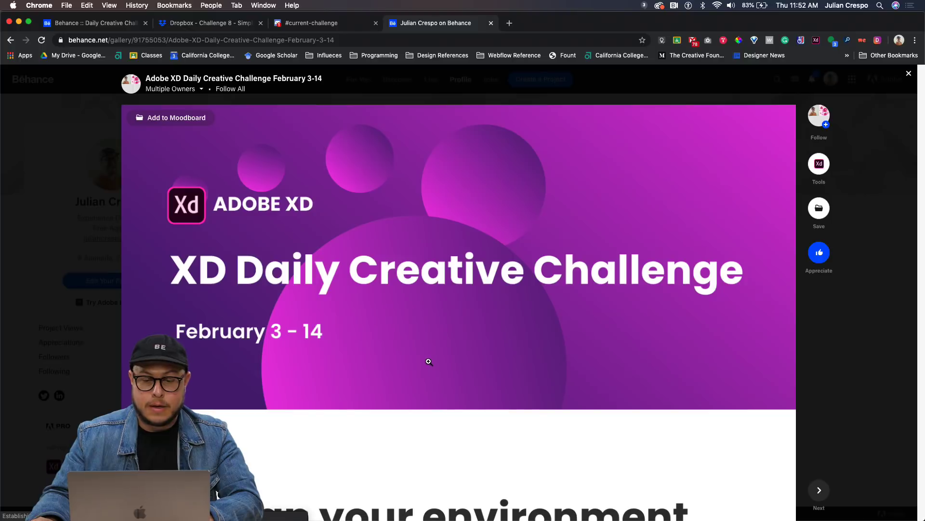
{"action": "left_click", "coordinate": [908, 73]}
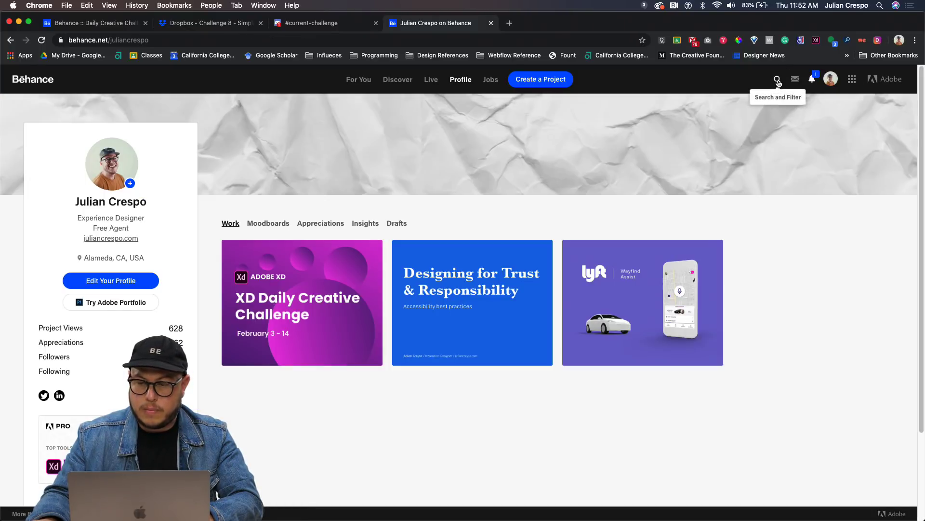
Search Behance projects for 'xdcreativechallenge' and open the XD Daily Creative Challenge - Day 4 result.
{"action": "left_click", "coordinate": [778, 79]}
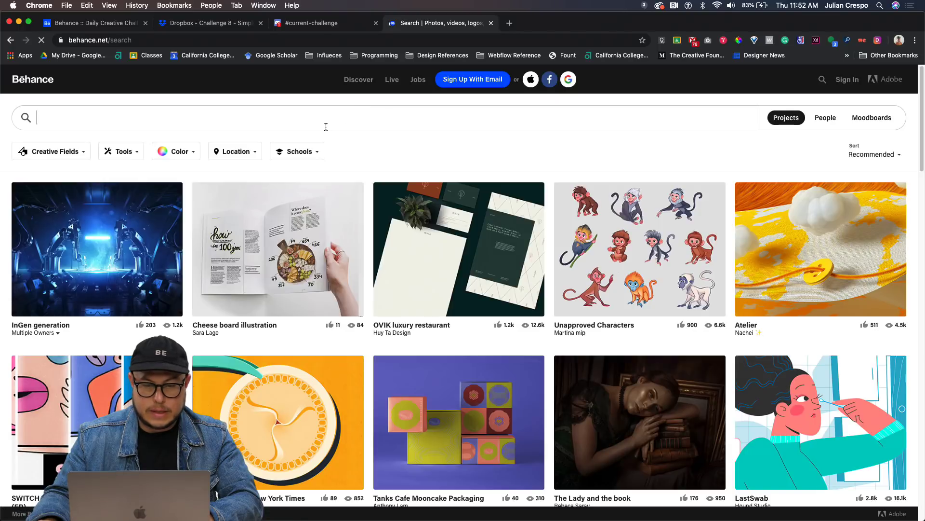
{"action": "type", "text": "xdcreativechallenge"}
{"action": "key", "text": "Return"}
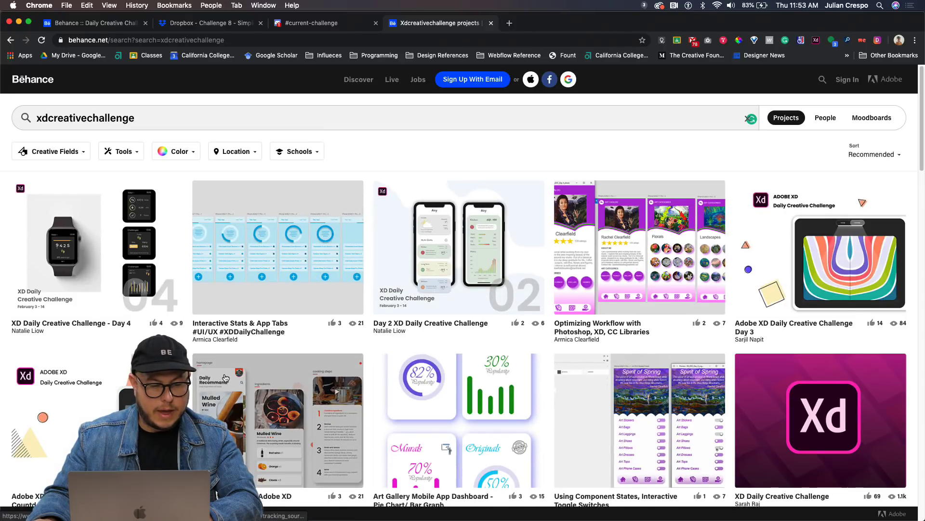
{"action": "scroll", "coordinate": [225, 378], "scroll_direction": "down", "scroll_amount": 1}
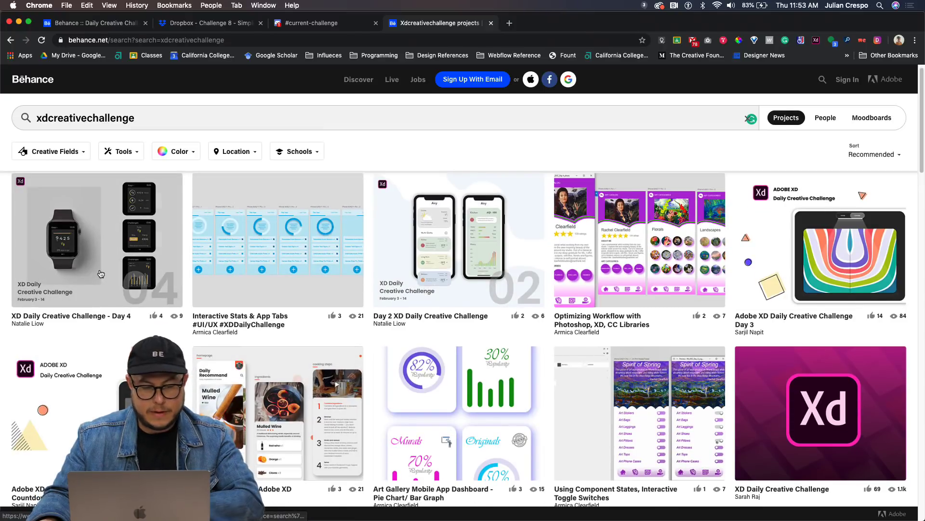
{"action": "left_click", "coordinate": [100, 273]}
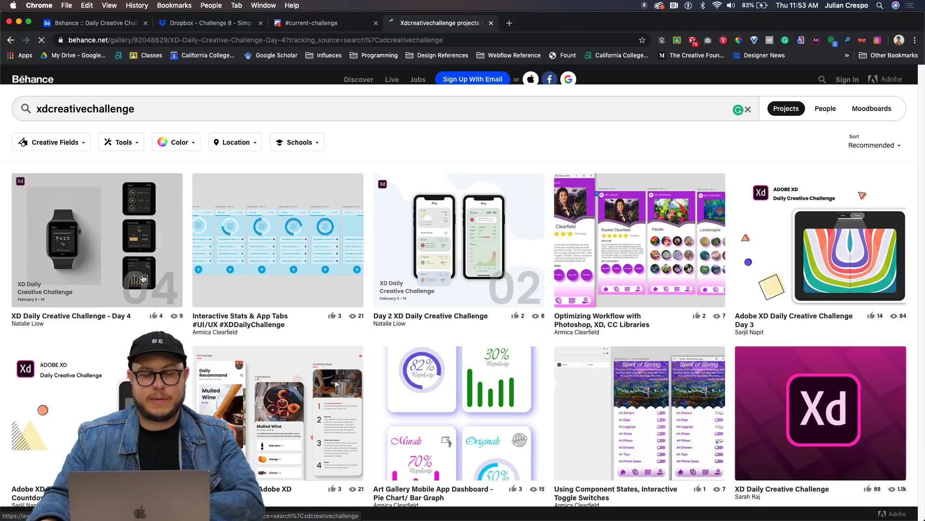
Scroll through the Day 4 StepIn watch gallery of screens, colours and typography.
{"action": "scroll", "coordinate": [256, 301], "scroll_direction": "down", "scroll_amount": 5}
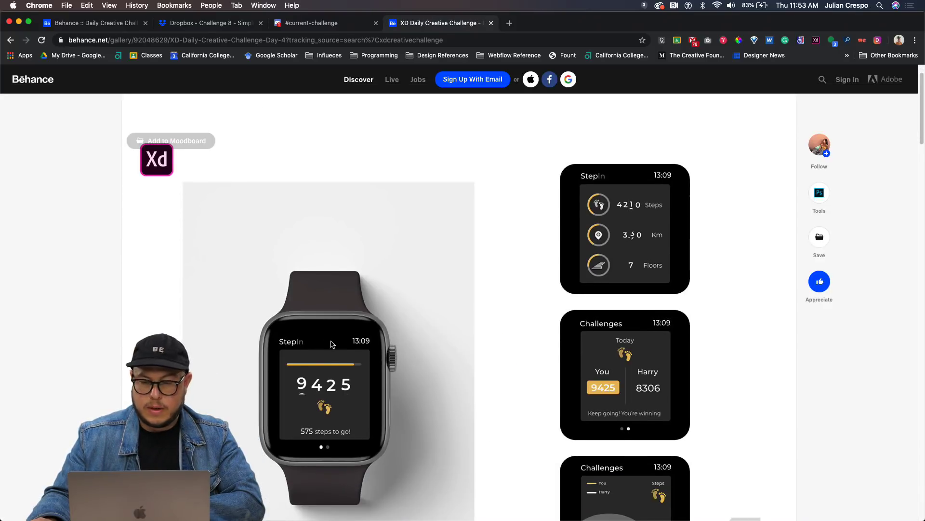
{"action": "scroll", "coordinate": [350, 362], "scroll_direction": "down", "scroll_amount": 6}
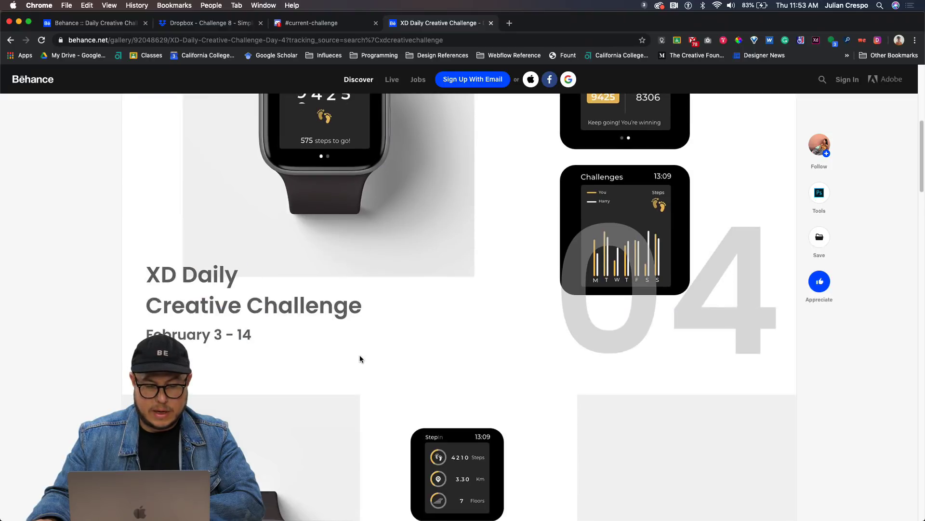
{"action": "scroll", "coordinate": [359, 355], "scroll_direction": "up", "scroll_amount": 8}
{"action": "scroll", "coordinate": [360, 358], "scroll_direction": "down", "scroll_amount": 2}
{"action": "scroll", "coordinate": [363, 359], "scroll_direction": "down", "scroll_amount": 1}
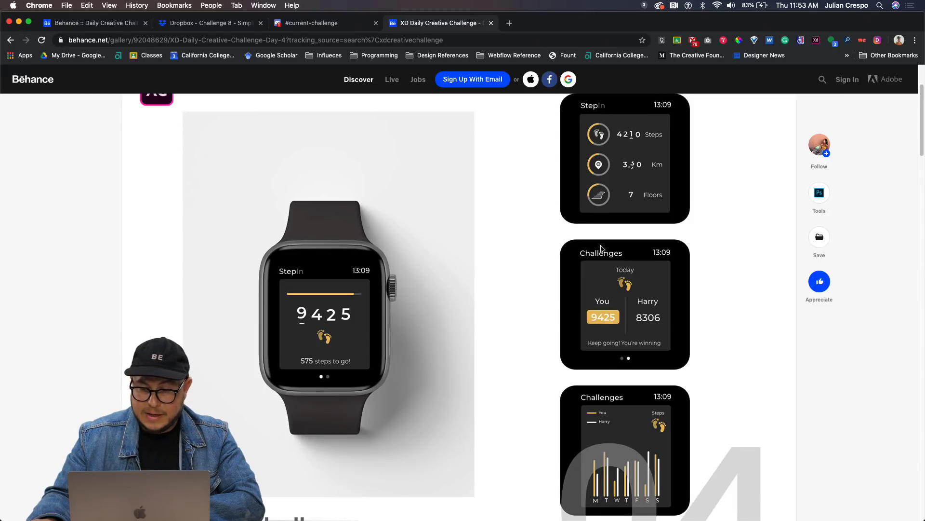
{"action": "scroll", "coordinate": [602, 249], "scroll_direction": "down", "scroll_amount": 1}
{"action": "scroll", "coordinate": [370, 353], "scroll_direction": "down", "scroll_amount": 4}
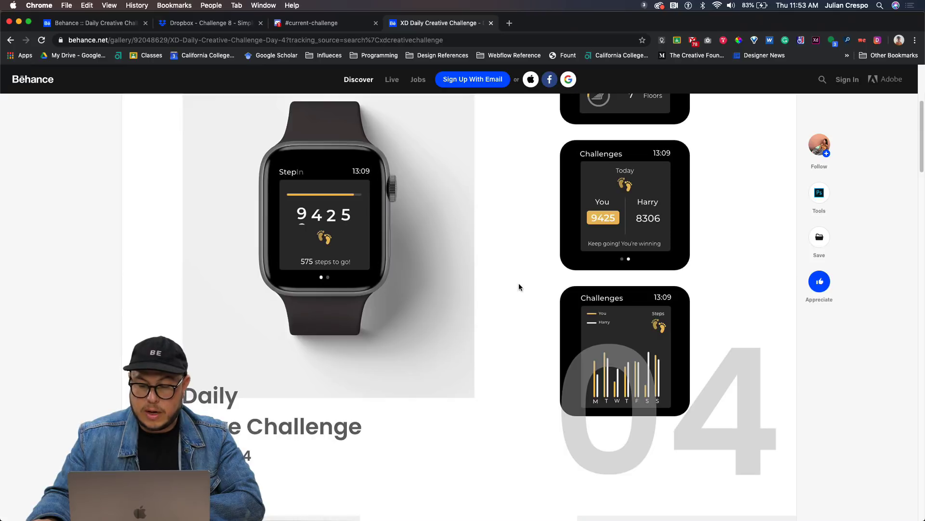
{"action": "scroll", "coordinate": [454, 286], "scroll_direction": "up", "scroll_amount": 4}
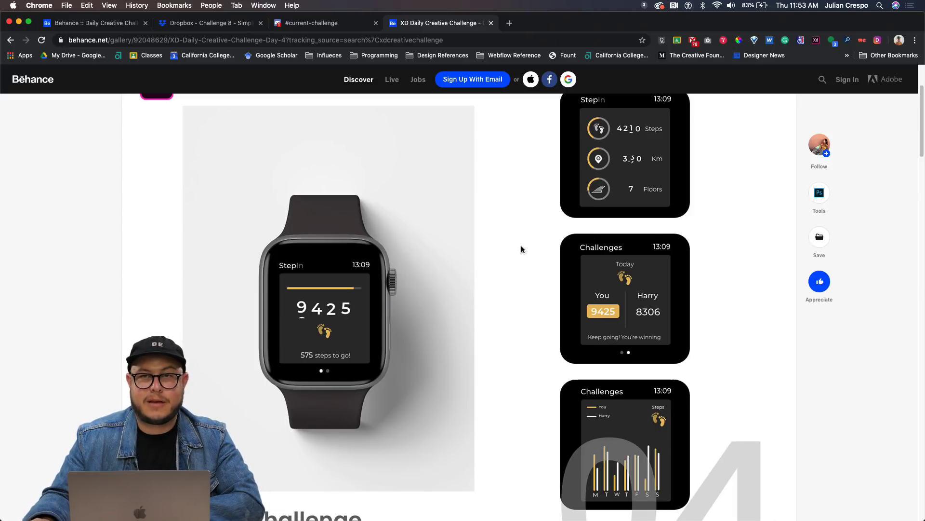
{"action": "scroll", "coordinate": [492, 260], "scroll_direction": "down", "scroll_amount": 4}
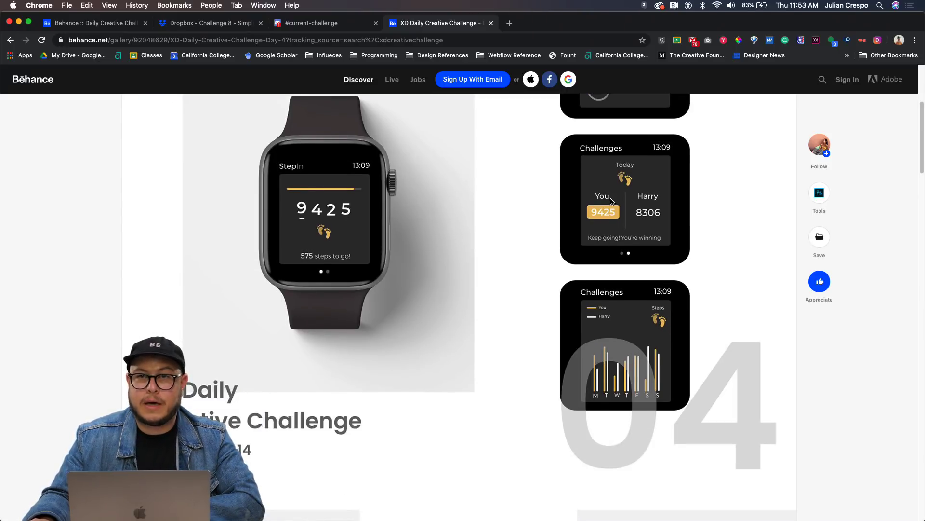
{"action": "scroll", "coordinate": [604, 369], "scroll_direction": "down", "scroll_amount": 10}
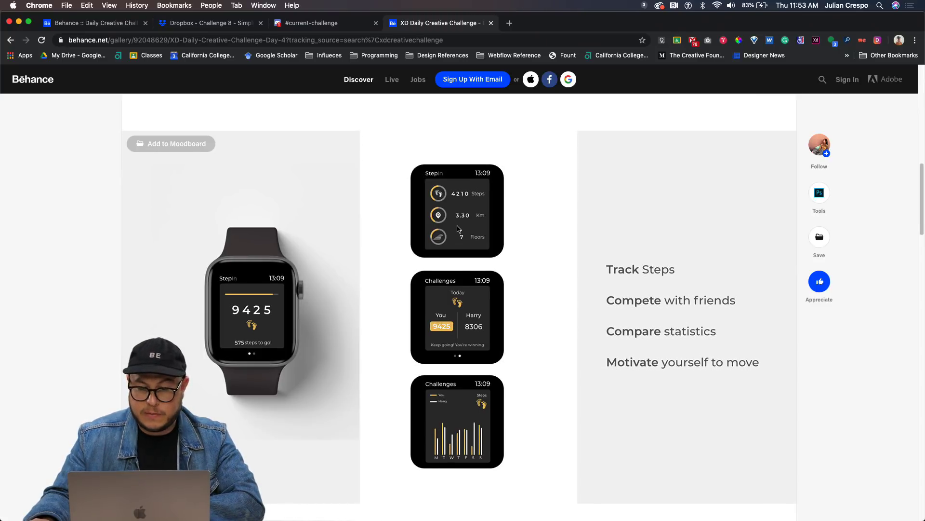
{"action": "scroll", "coordinate": [458, 227], "scroll_direction": "down", "scroll_amount": 1}
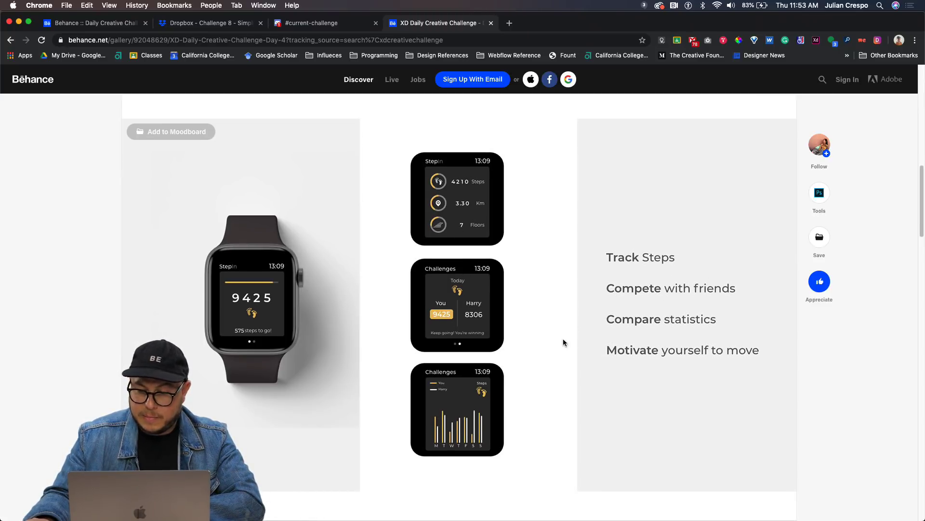
{"action": "scroll", "coordinate": [471, 369], "scroll_direction": "down", "scroll_amount": 4}
{"action": "scroll", "coordinate": [470, 368], "scroll_direction": "down", "scroll_amount": 10}
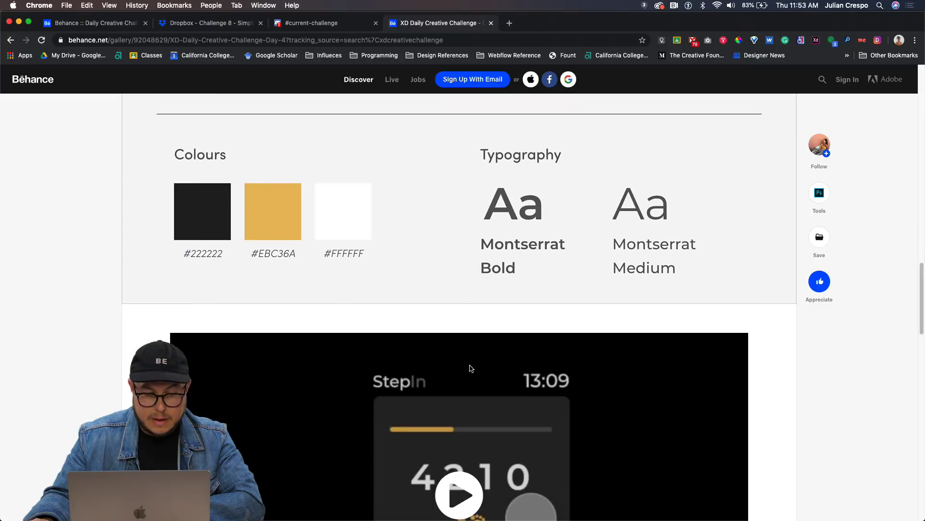
{"action": "scroll", "coordinate": [470, 368], "scroll_direction": "up", "scroll_amount": 3}
{"action": "scroll", "coordinate": [259, 301], "scroll_direction": "up", "scroll_amount": 1}
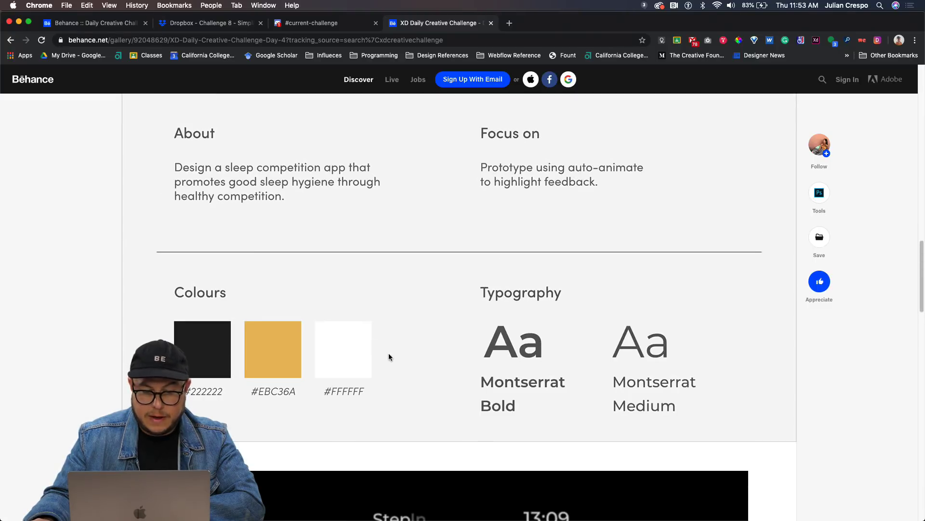
{"action": "scroll", "coordinate": [313, 358], "scroll_direction": "down", "scroll_amount": 8}
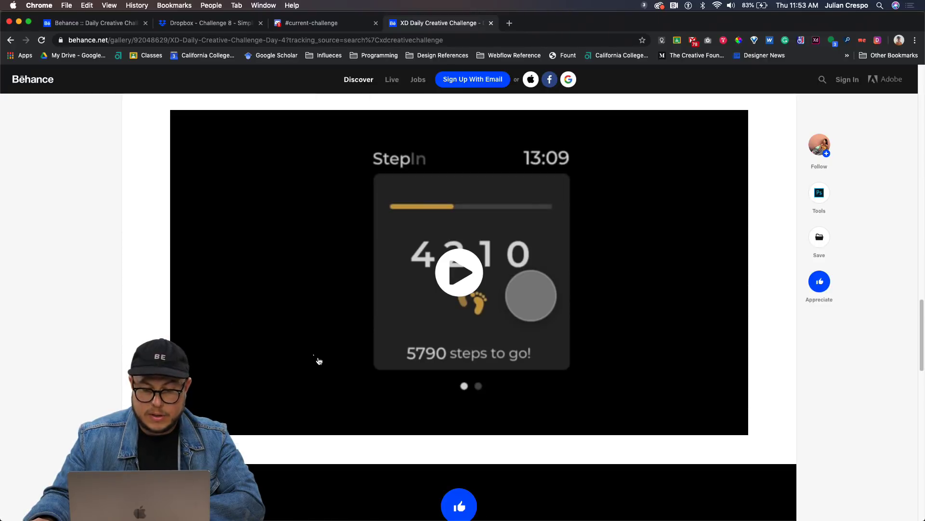
Play the StepIn prototype video, then scroll back toward the top.
{"action": "left_click", "coordinate": [319, 360]}
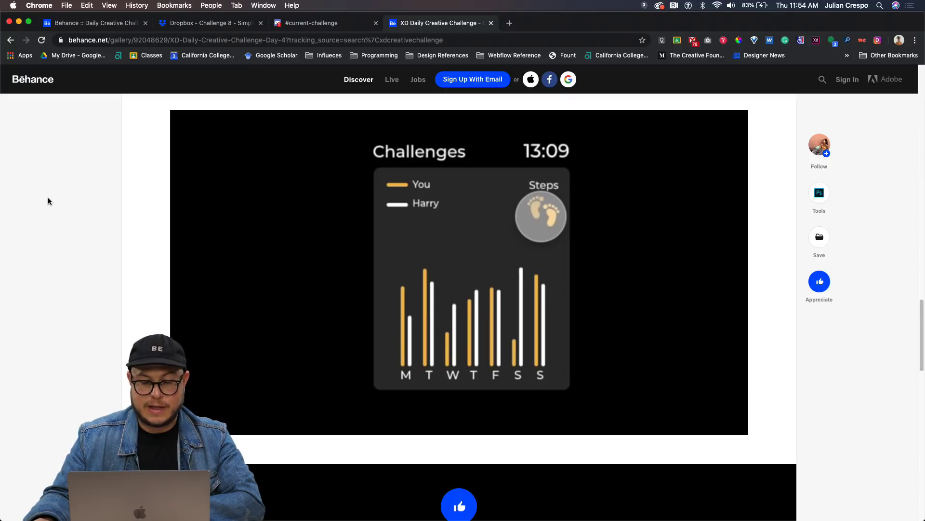
{"action": "scroll", "coordinate": [72, 216], "scroll_direction": "up", "scroll_amount": 1}
{"action": "scroll", "coordinate": [72, 216], "scroll_direction": "up", "scroll_amount": 10}
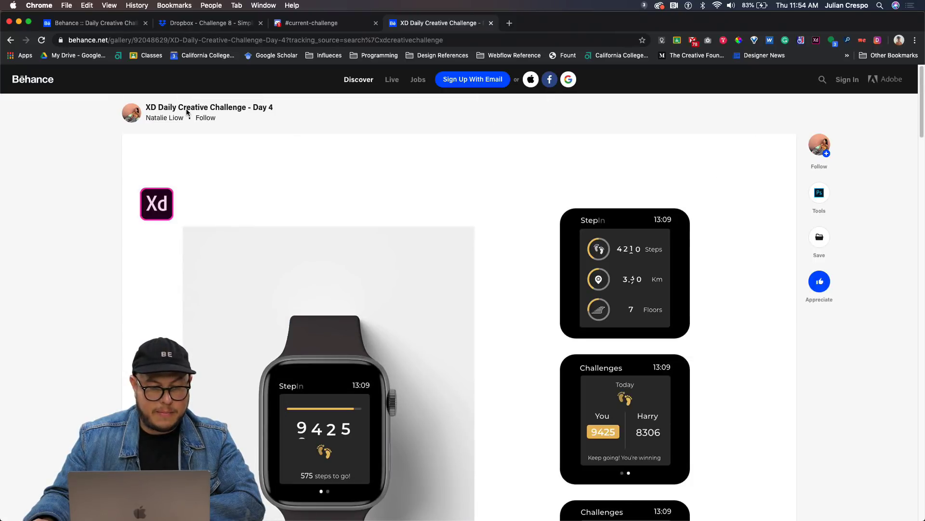
Go back to Behance search and search for 'xdcreative challenge'.
{"action": "left_click", "coordinate": [11, 40]}
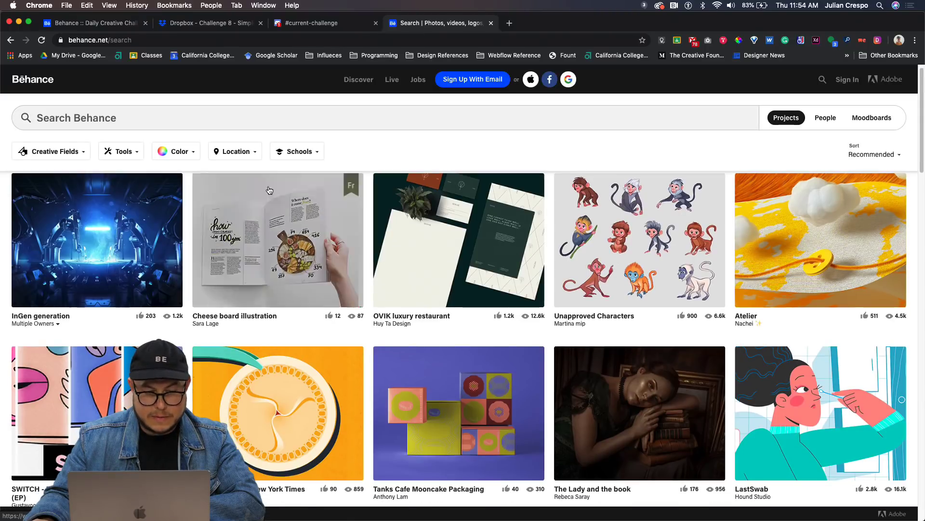
{"action": "left_click", "coordinate": [195, 120]}
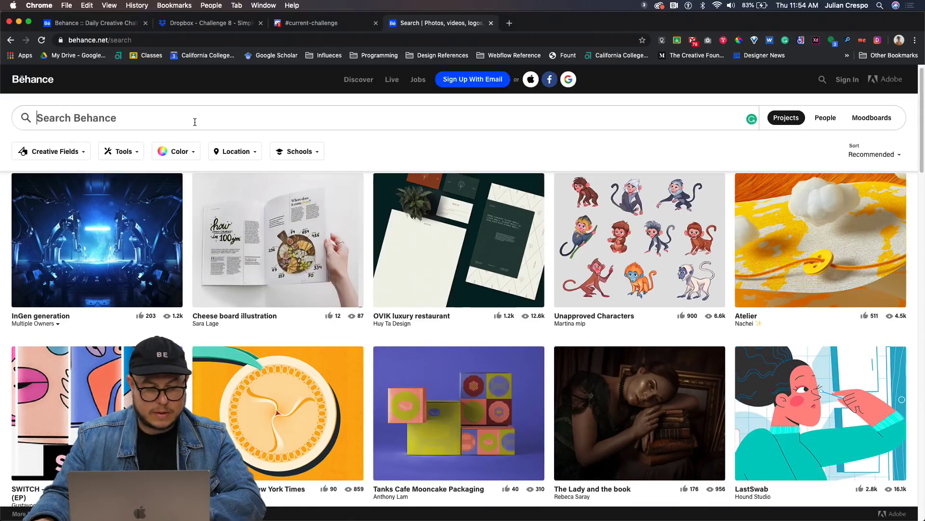
{"action": "type", "text": "xd"}
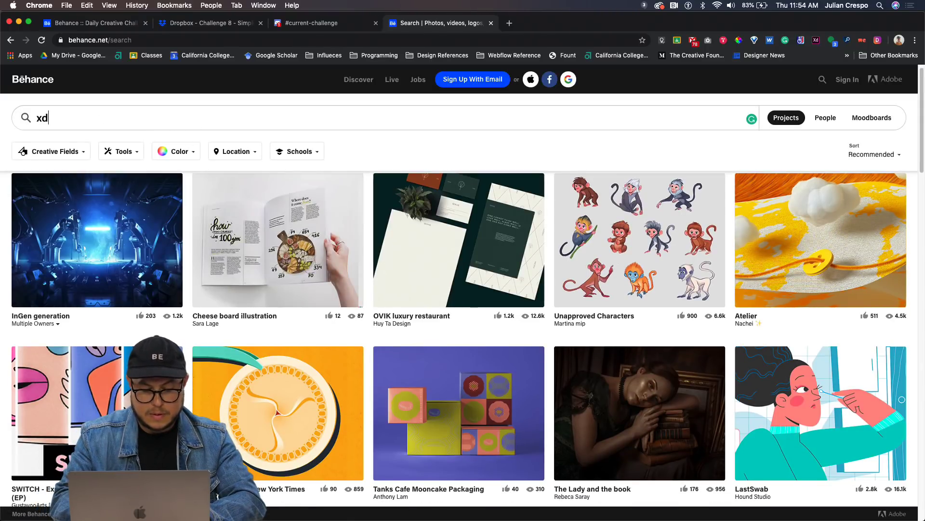
{"action": "type", "text": "creative cha"}
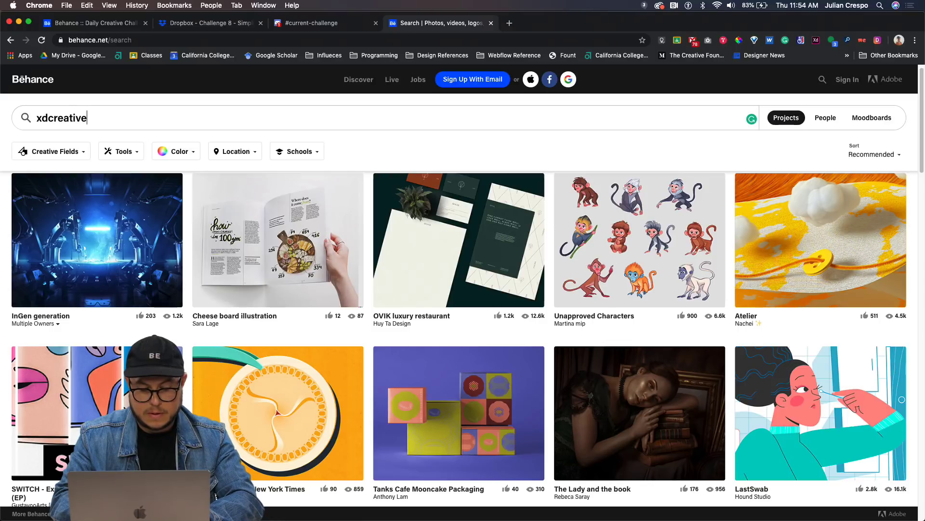
{"action": "type", "text": "llenge"}
{"action": "key", "text": "Return"}
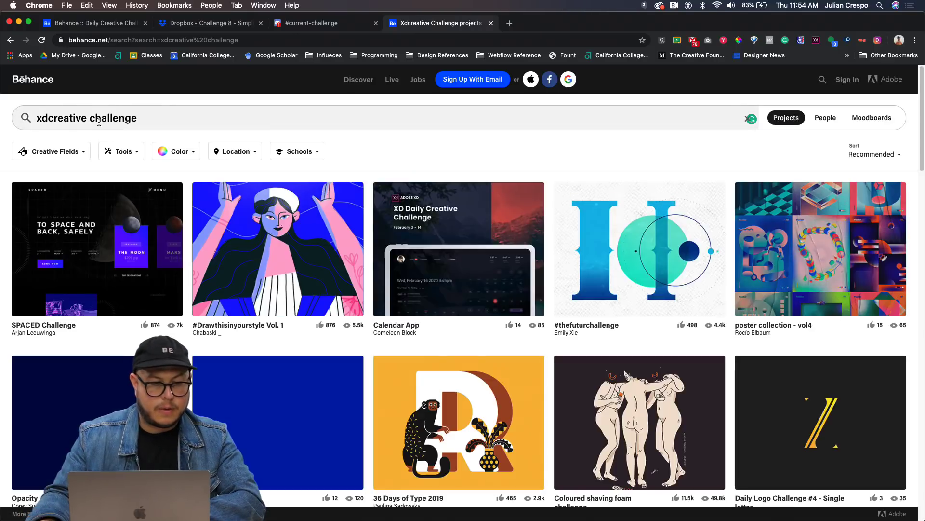
Correct the search to 'xdcreativechallenge' and browse the project results.
{"action": "left_click", "coordinate": [92, 120]}
{"action": "key", "text": "BackSpace"}
{"action": "key", "text": "Return"}
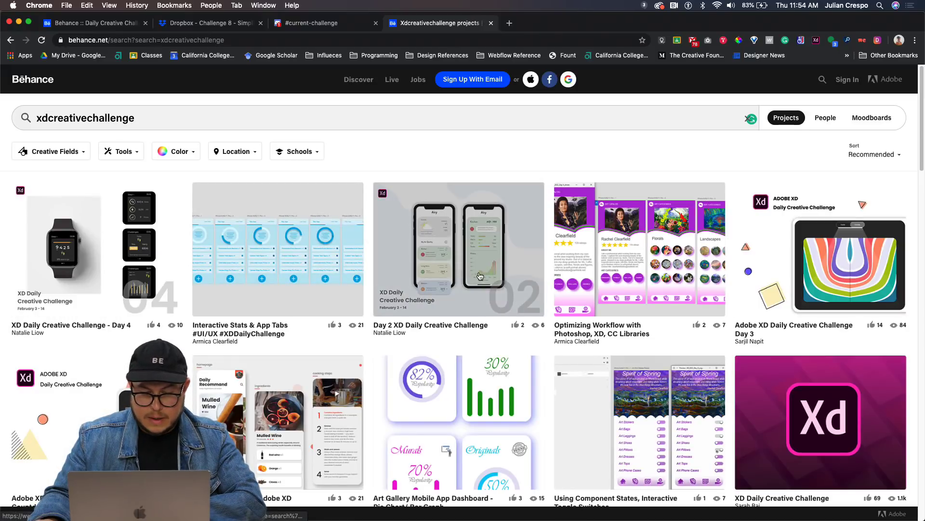
{"action": "scroll", "coordinate": [475, 271], "scroll_direction": "down", "scroll_amount": 5}
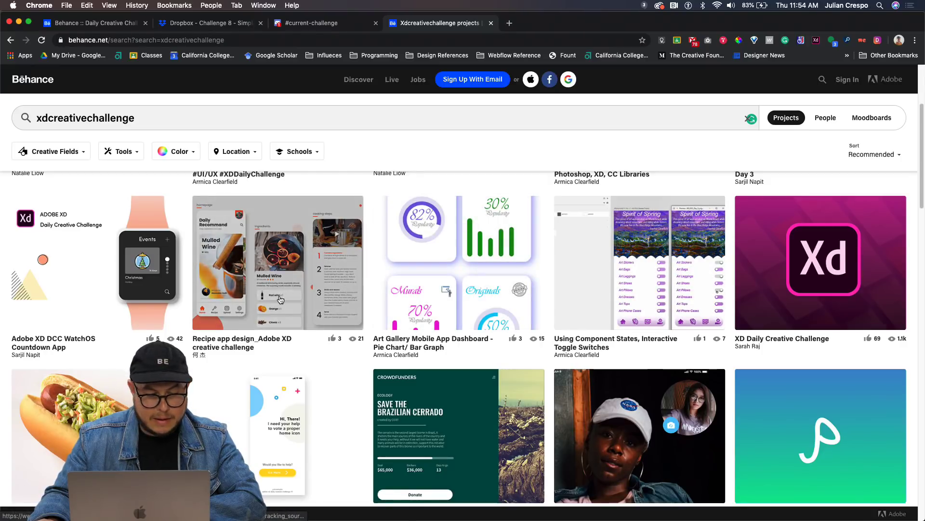
{"action": "scroll", "coordinate": [281, 295], "scroll_direction": "up", "scroll_amount": 4}
Switch to the Adobe XD Discord #current-challenge channel and scroll back through earlier designs and feedback.
{"action": "left_click", "coordinate": [318, 23]}
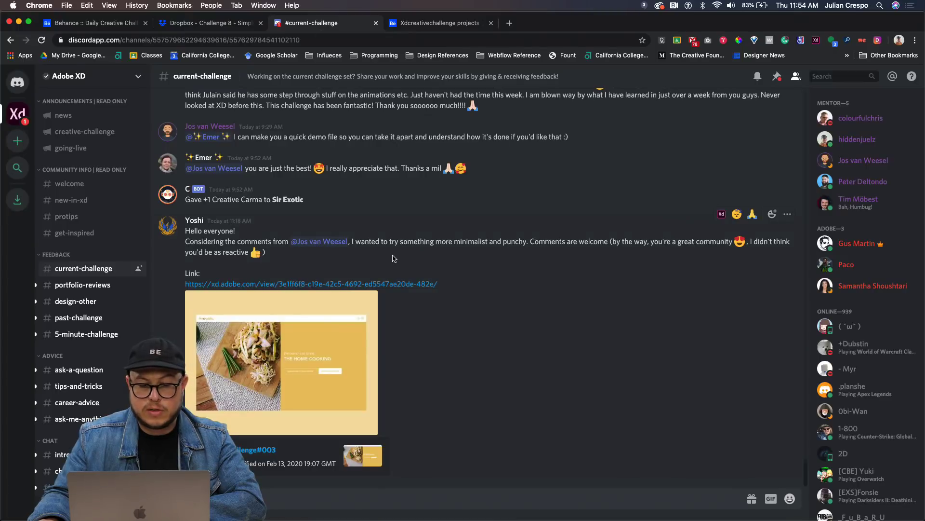
{"action": "scroll", "coordinate": [393, 259], "scroll_direction": "up", "scroll_amount": 10}
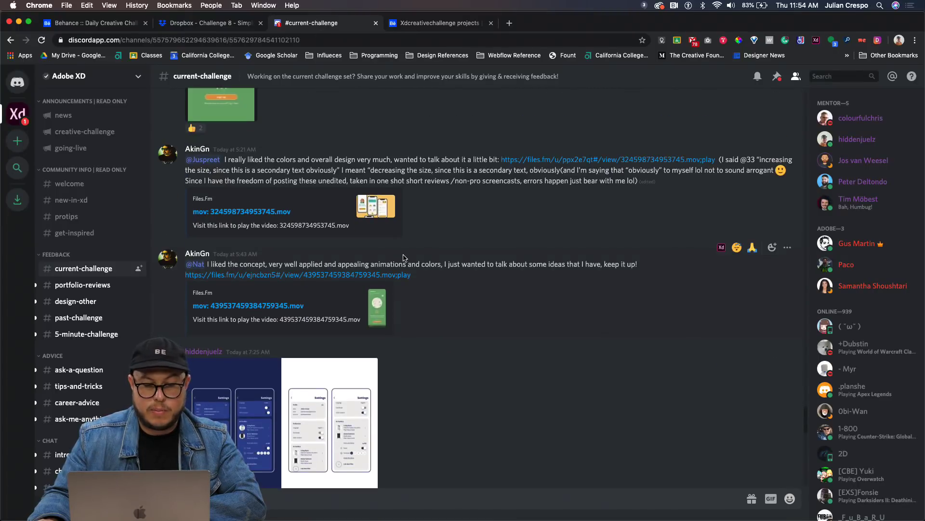
{"action": "scroll", "coordinate": [404, 258], "scroll_direction": "up", "scroll_amount": 10}
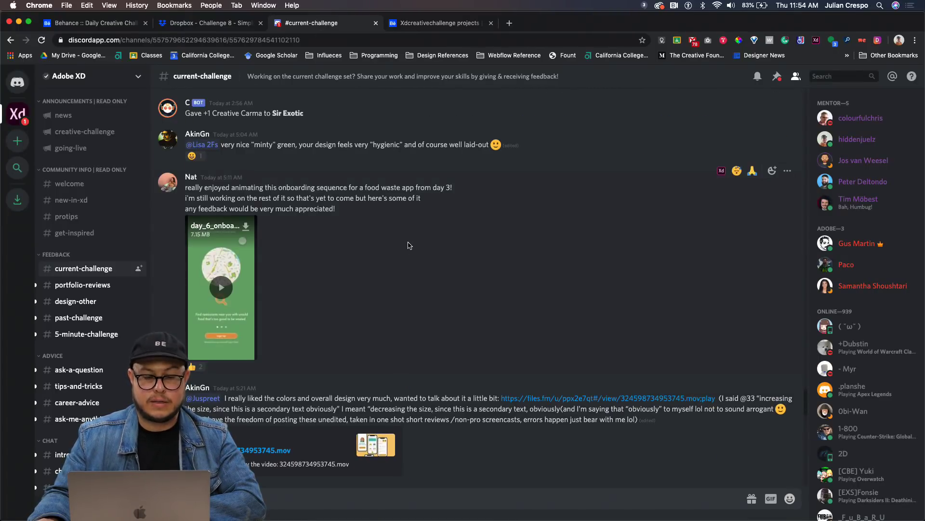
{"action": "scroll", "coordinate": [380, 245], "scroll_direction": "up", "scroll_amount": 10}
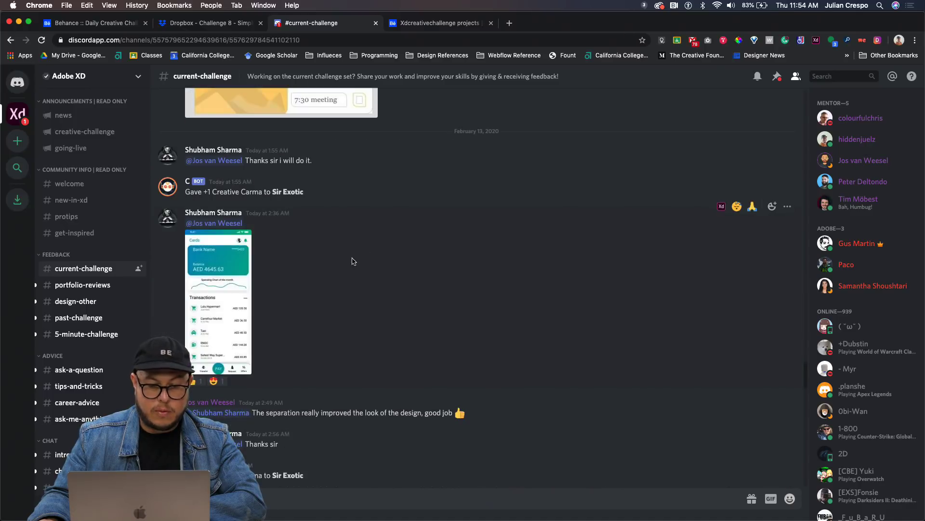
{"action": "scroll", "coordinate": [329, 276], "scroll_direction": "up", "scroll_amount": 3}
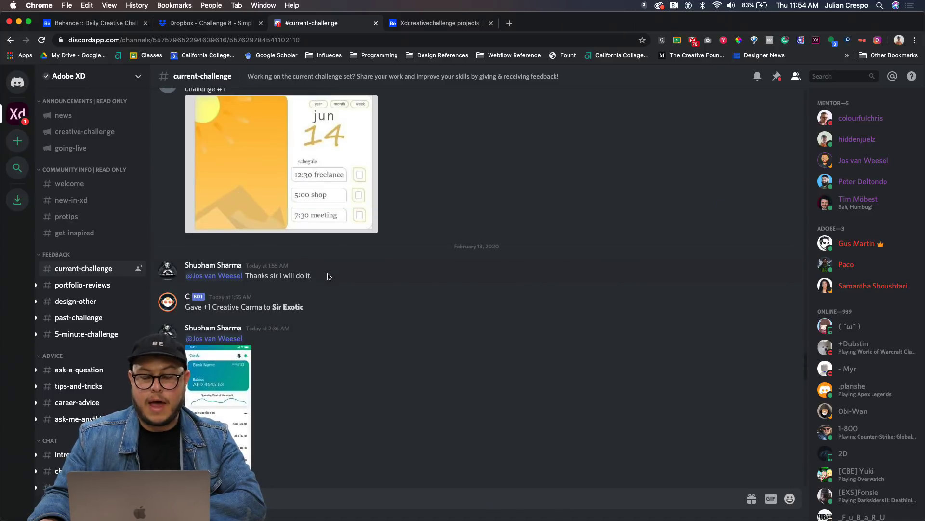
{"action": "scroll", "coordinate": [329, 276], "scroll_direction": "up", "scroll_amount": 3}
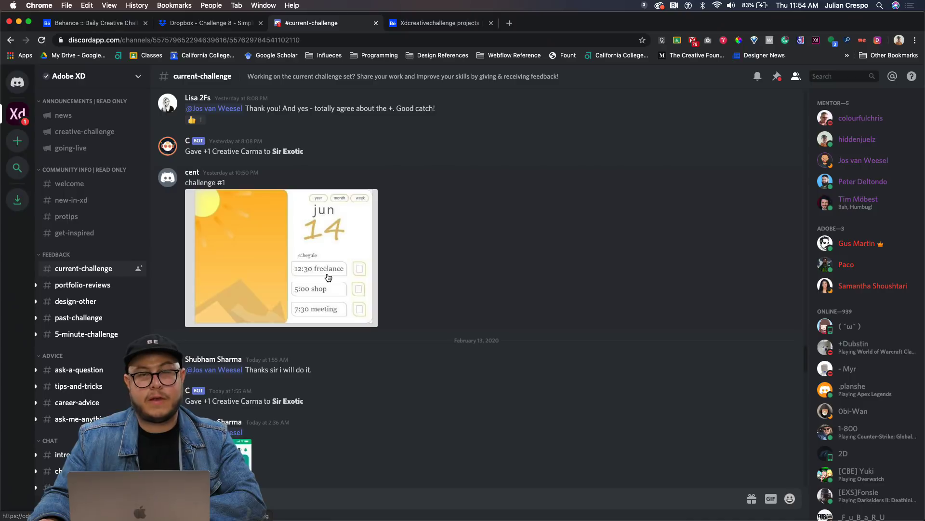